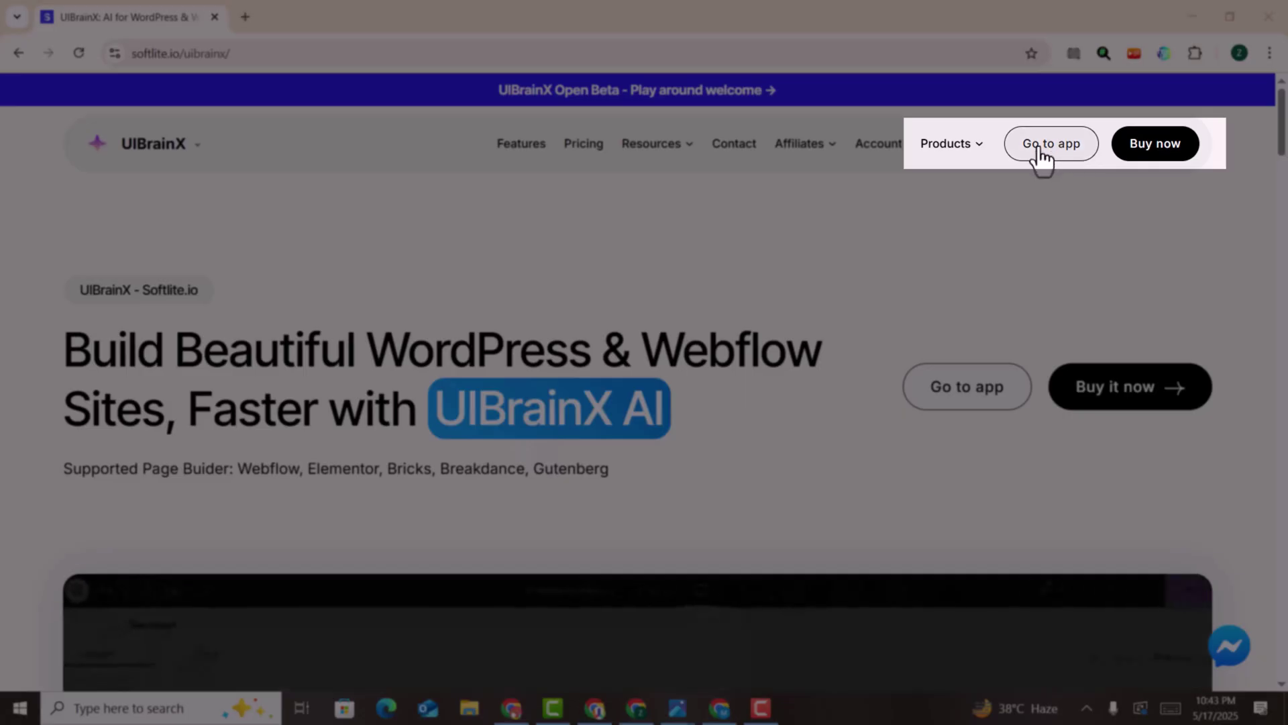
- Open the UIBrainX app from its website and sign in with the existing Google account
click(892, 138)
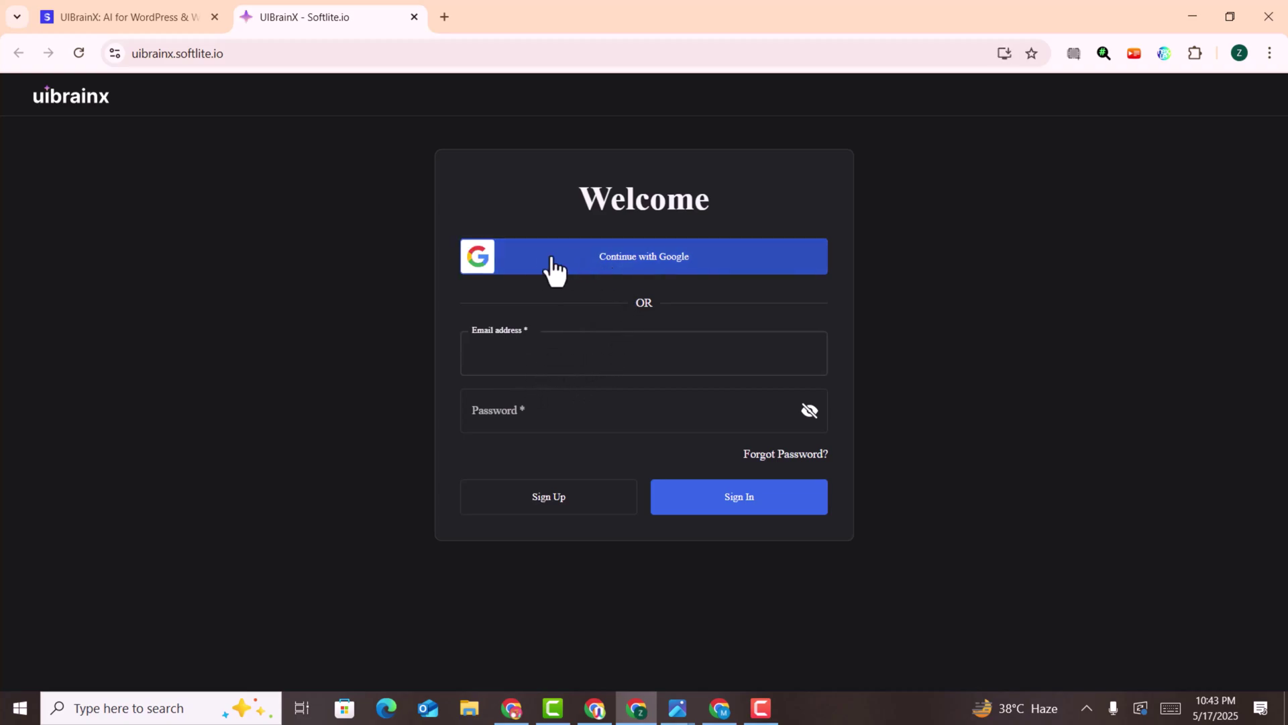
click(594, 268)
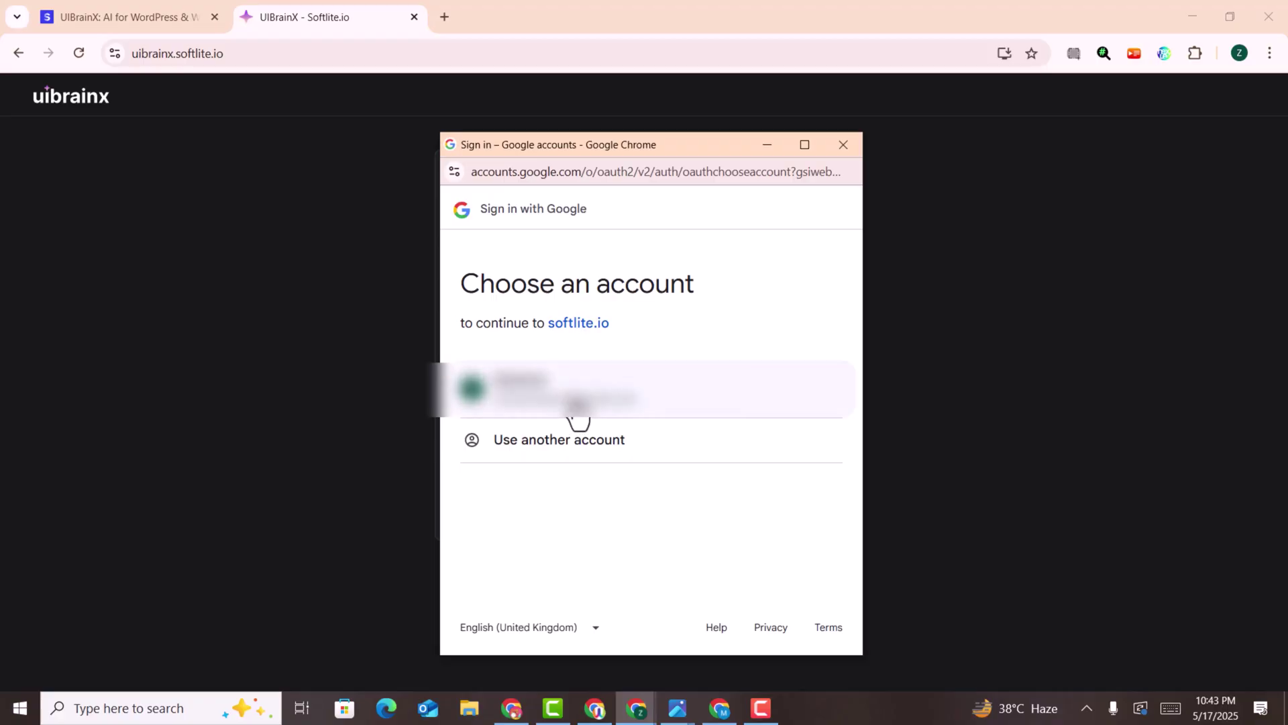
click(577, 416)
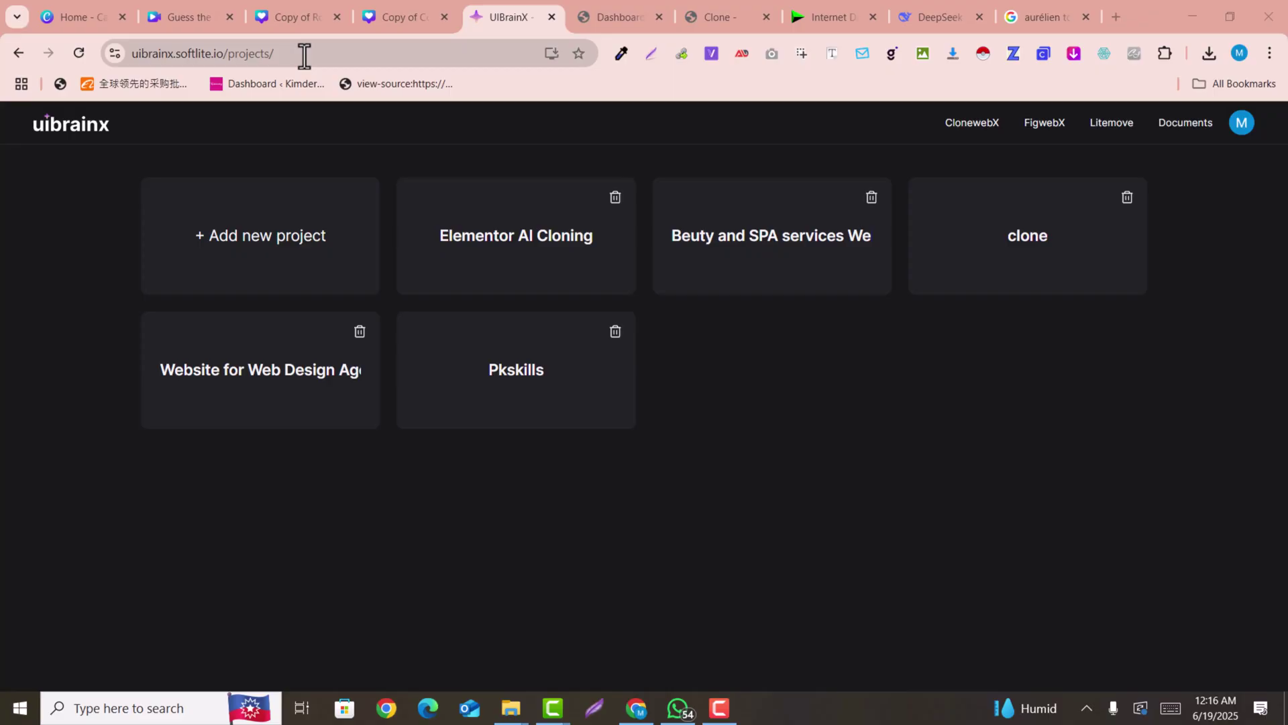
- Create a new project named "Gutenberg Website"
click(269, 270)
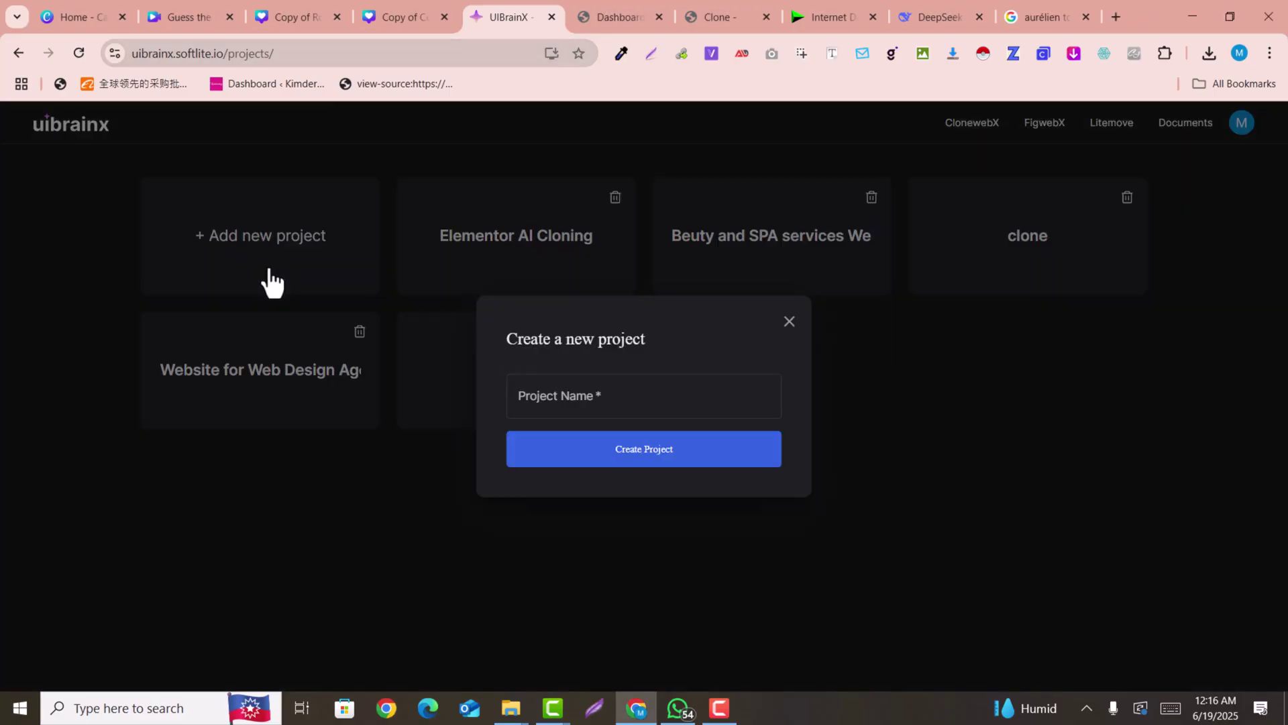
click(592, 410)
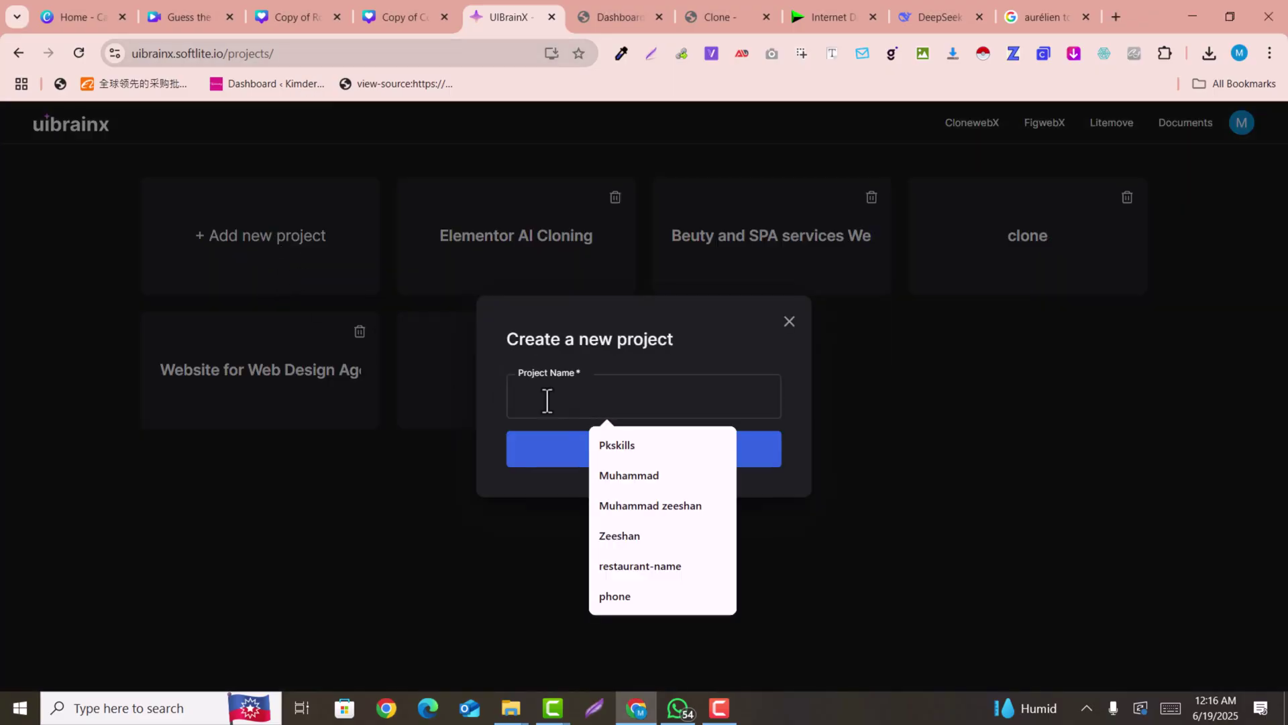
text(Gutenberg Website)
click(644, 462)
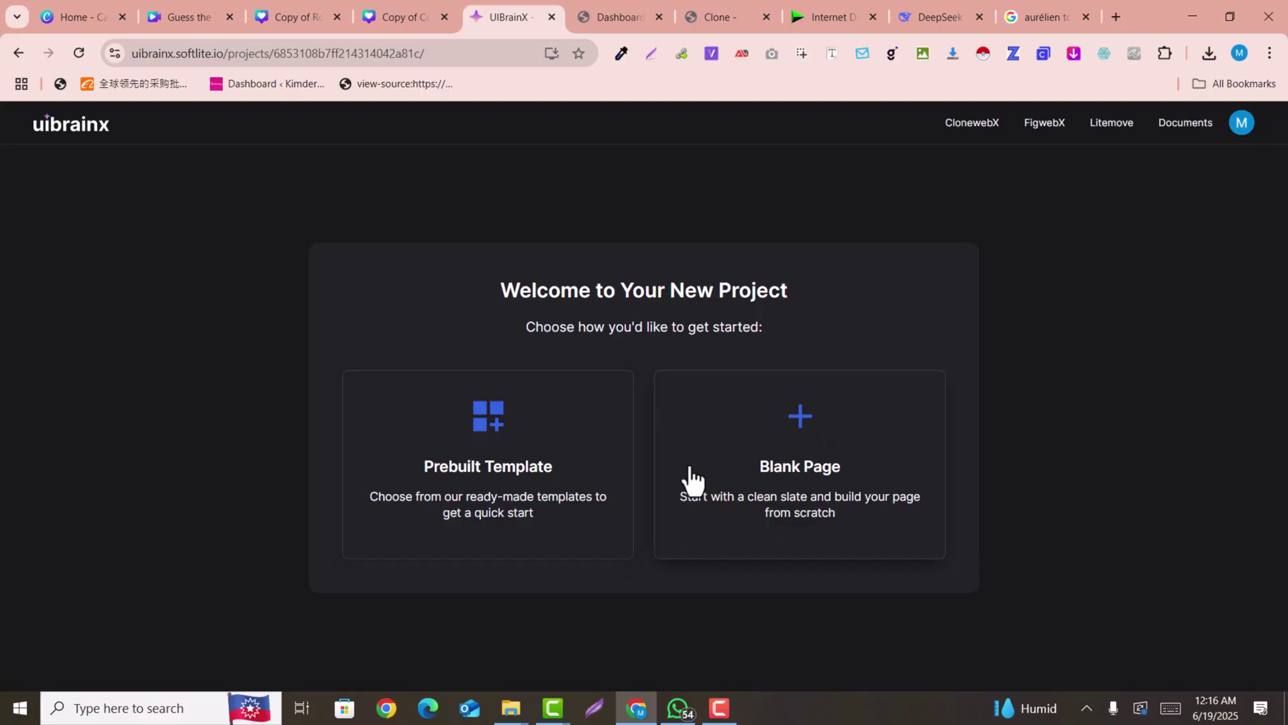
- Look through the prebuilt website templates and close the gallery without choosing one
click(477, 492)
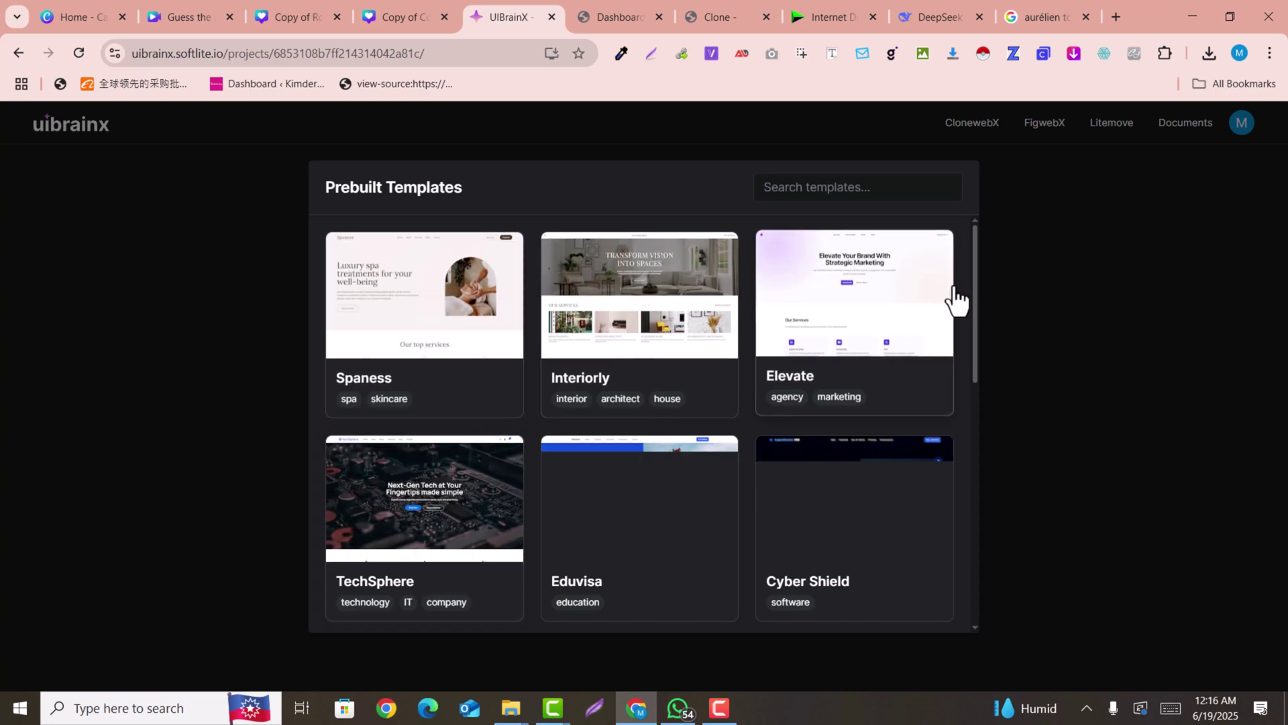
drag(976, 282, 1004, 203)
scroll(658, 494, down, 10)
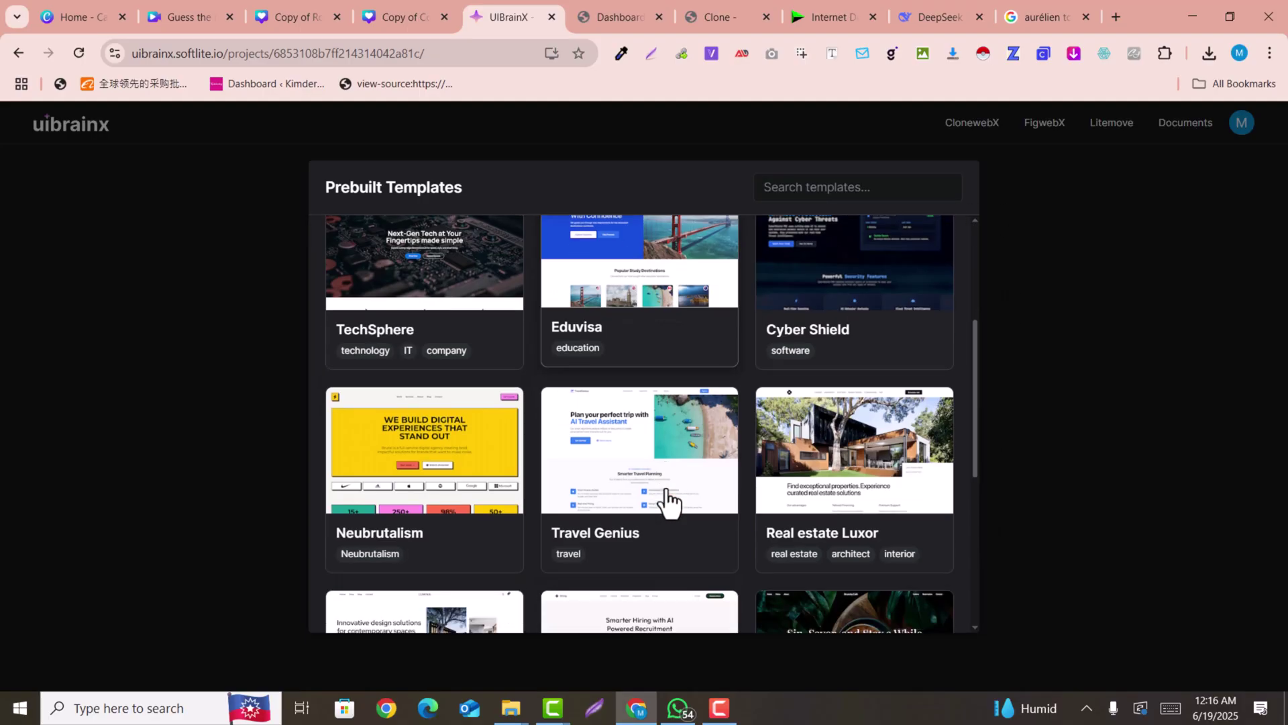
scroll(932, 416, up, 5)
click(839, 190)
click(1043, 223)
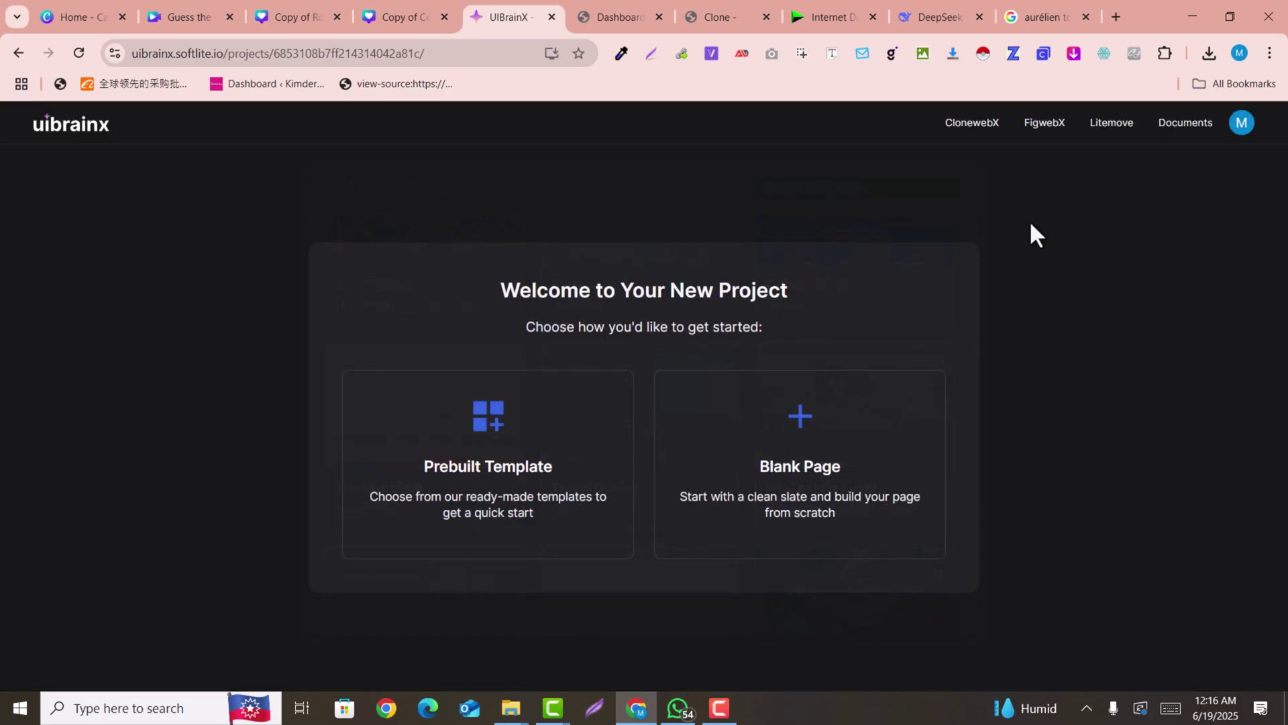
- Start the new project from a blank page
click(830, 470)
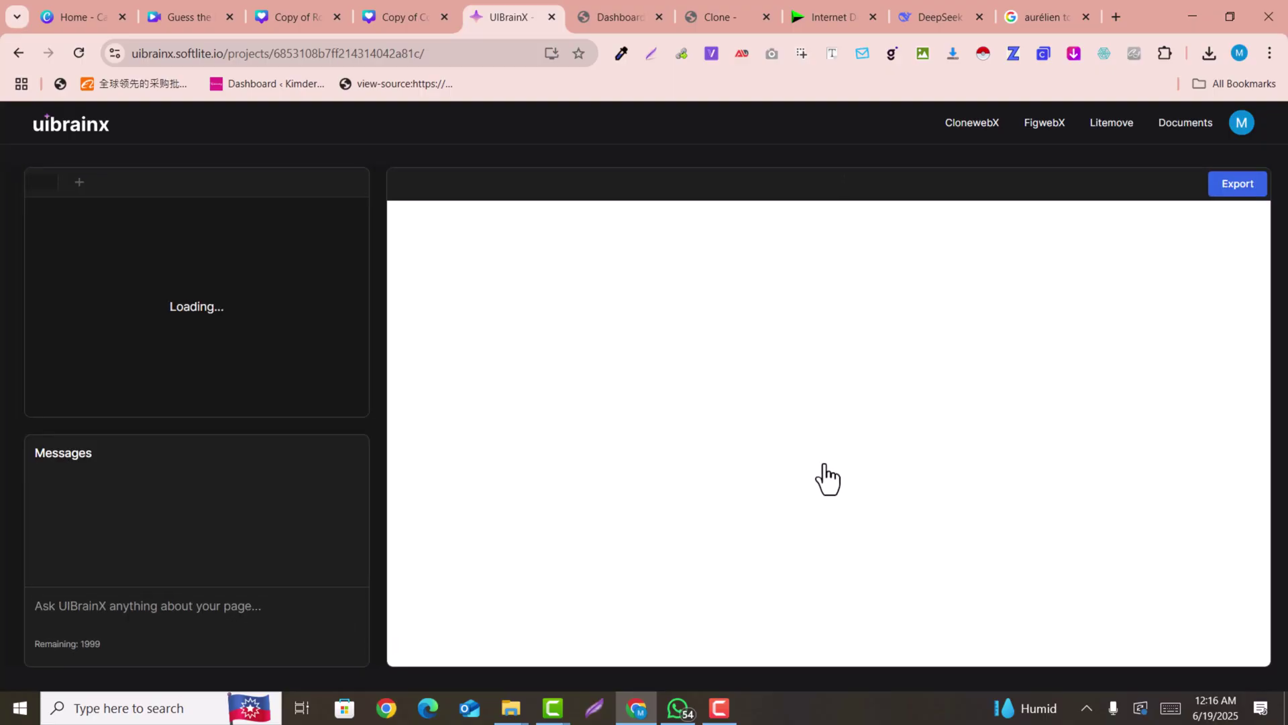
click(164, 606)
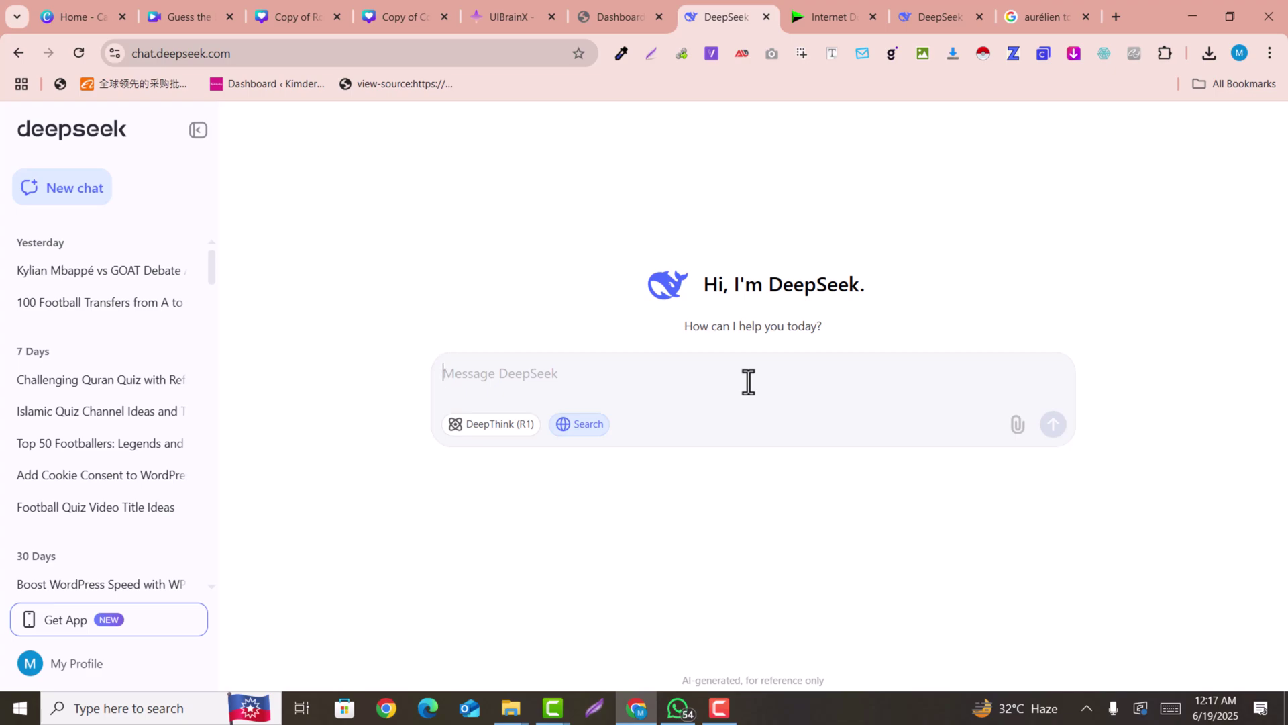
- Ask DeepSeek to write a clear, well-explained prompt for getting a Stunning Cleaning Company Website from an AI website builder
text(Write a prompt for getting done a Stunning Cleaning Company Website from an AI website builder, Prompt will be well explained and clear.)
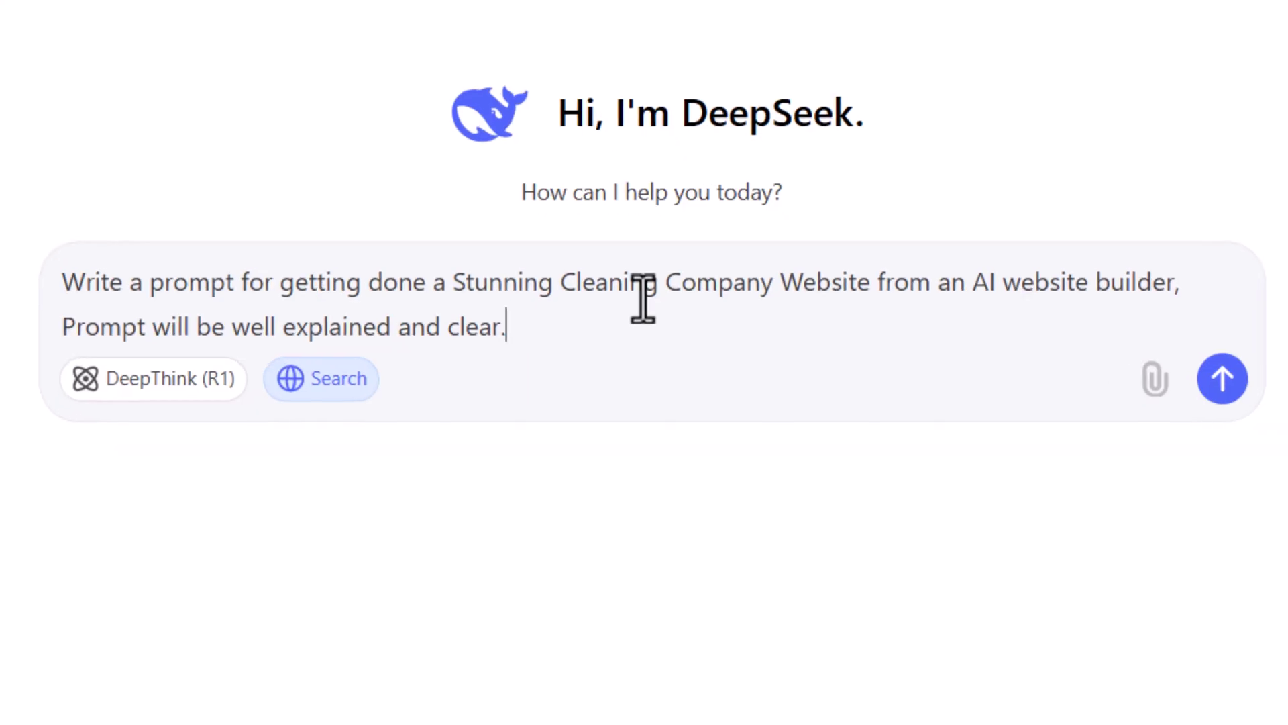
click(64, 283)
shift+click(325, 319)
click(347, 320)
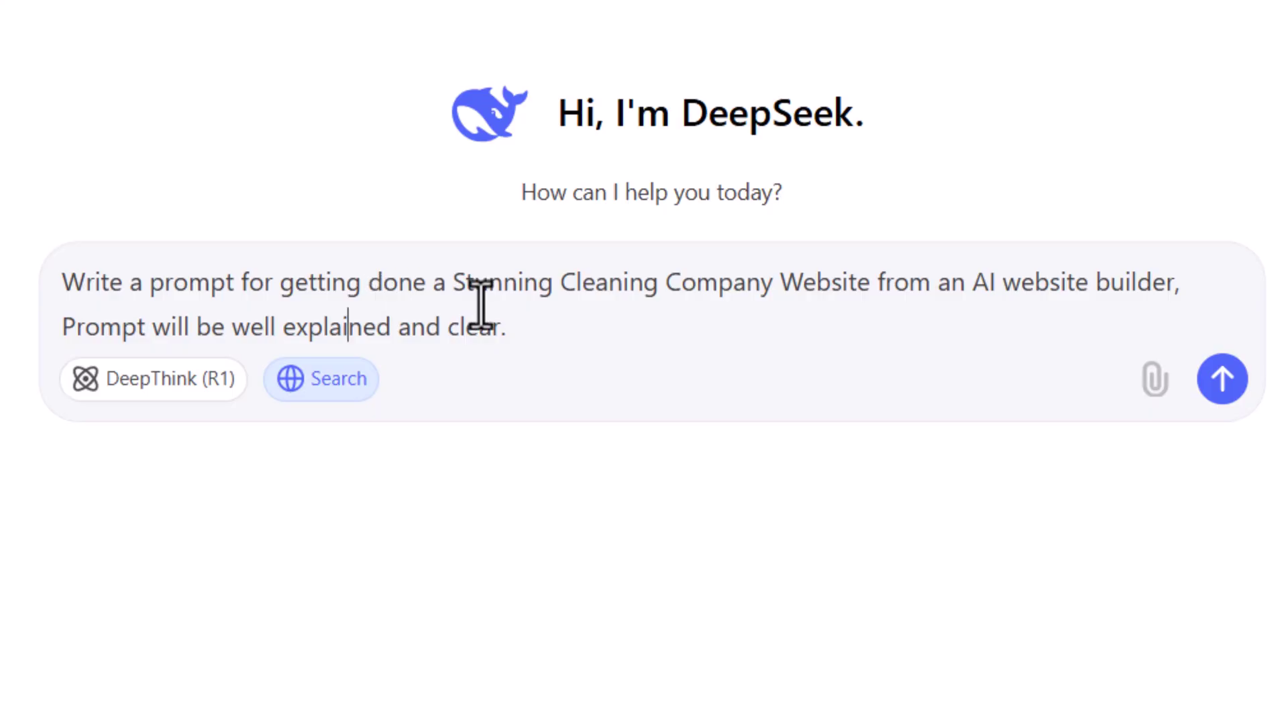
drag(562, 286, 769, 295)
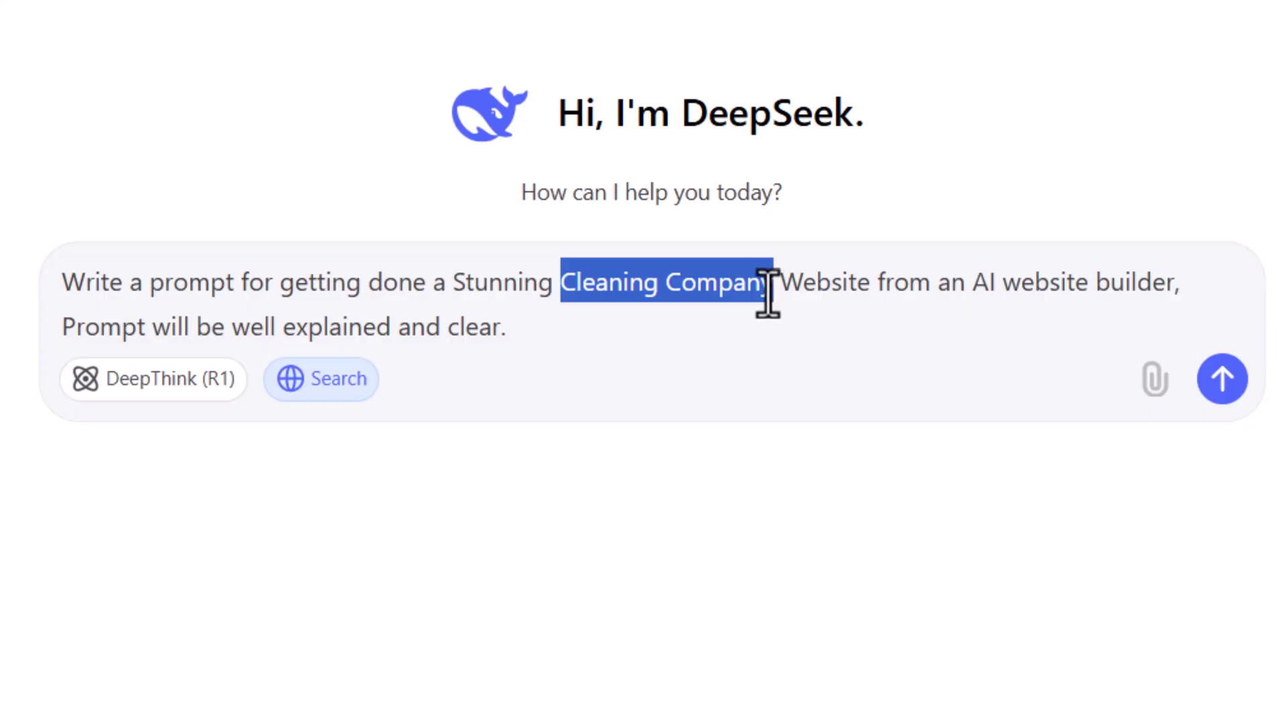
click(578, 358)
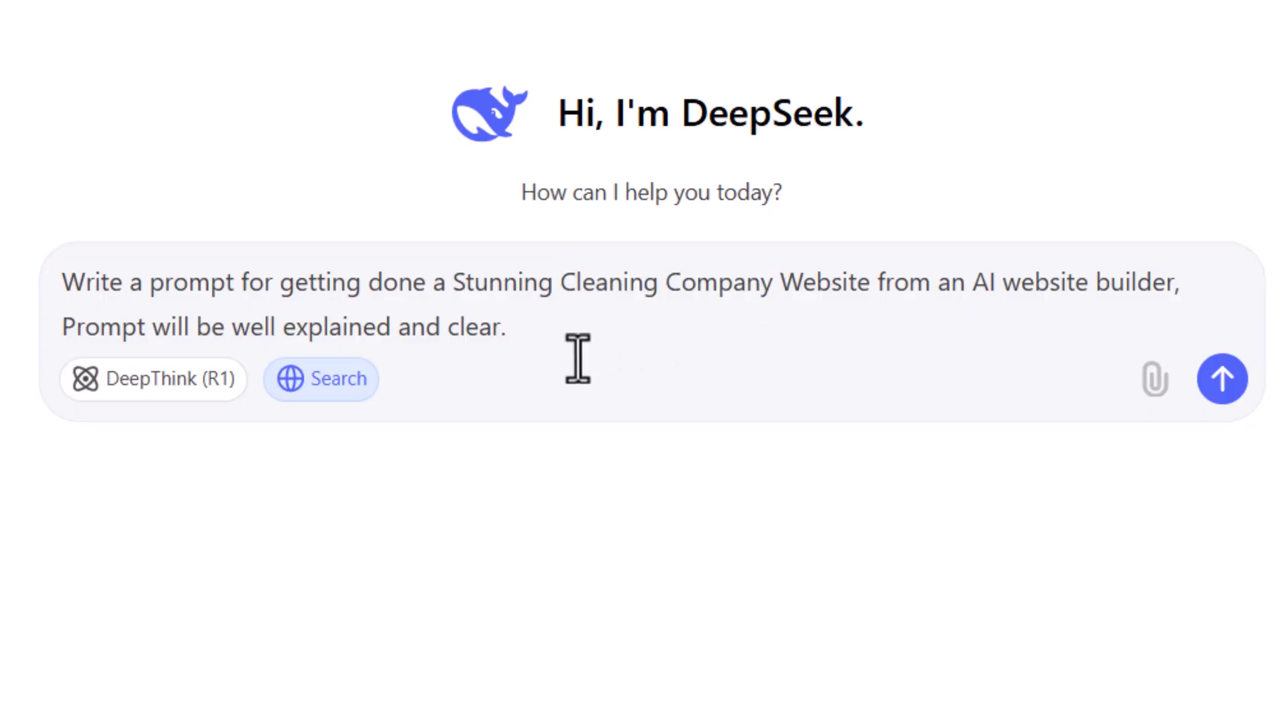
click(1223, 379)
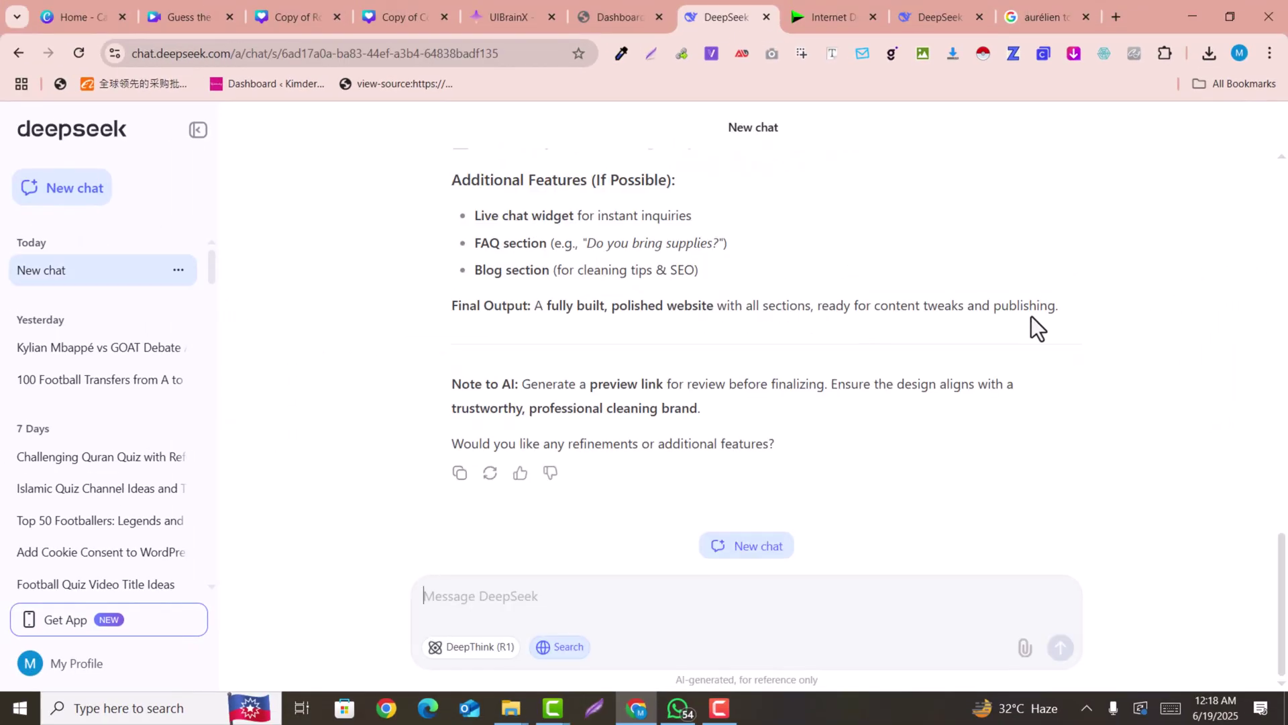
- Copy the generated website prompt from its objective through the Final Output line
scroll(1032, 326, up, 12)
scroll(517, 253, up, 8)
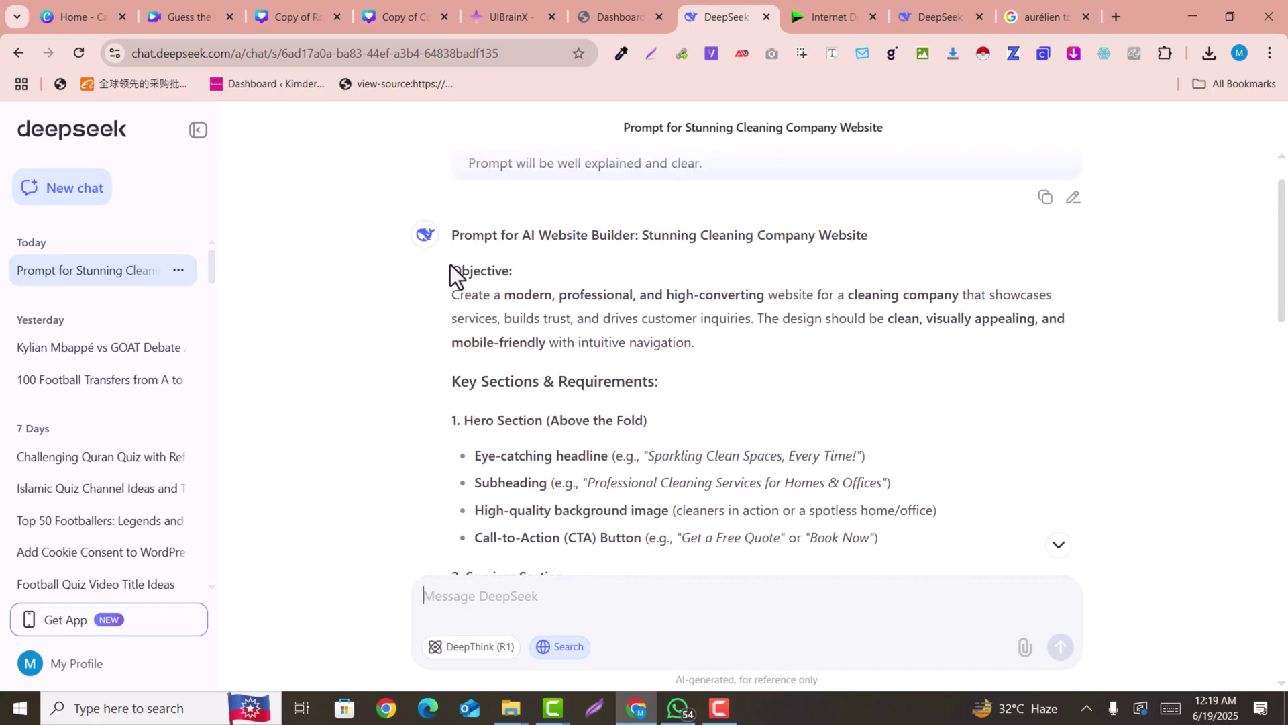
drag(453, 295, 1039, 303)
scroll(942, 402, down, 10)
scroll(944, 389, down, 10)
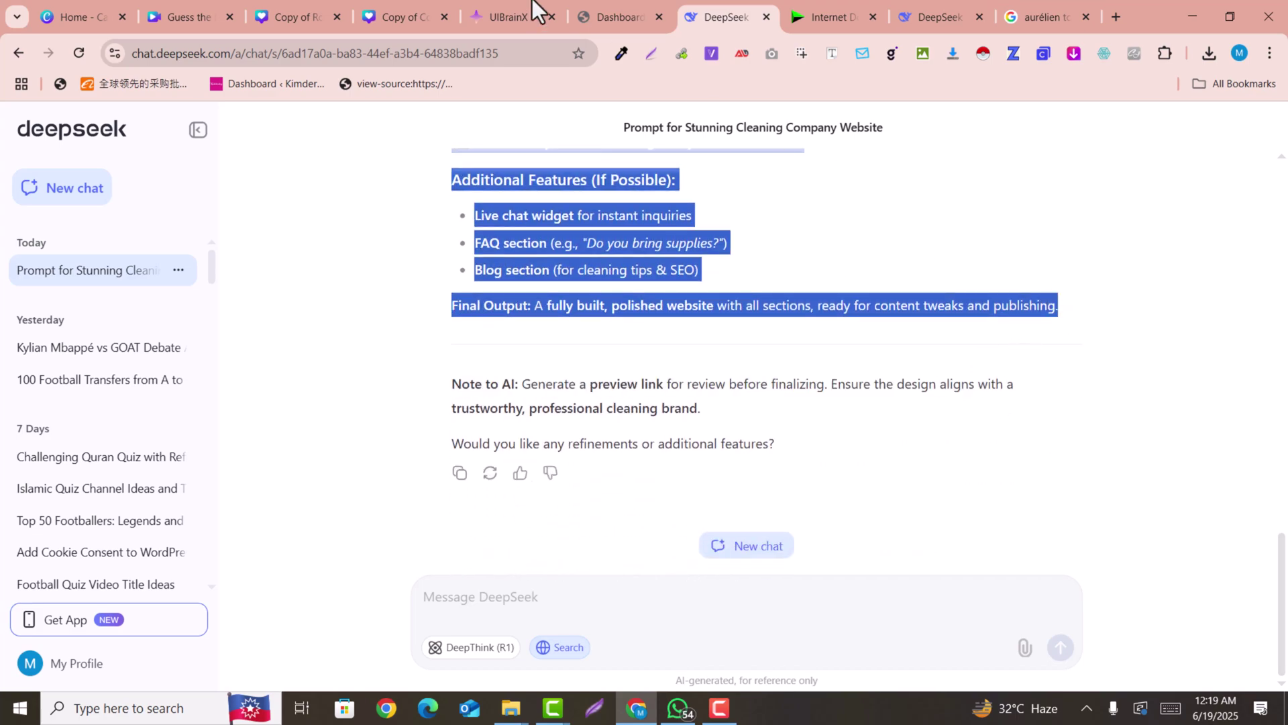
- Switch back to the UIBrainX project and paste the copied website prompt into its message box
click(586, 2)
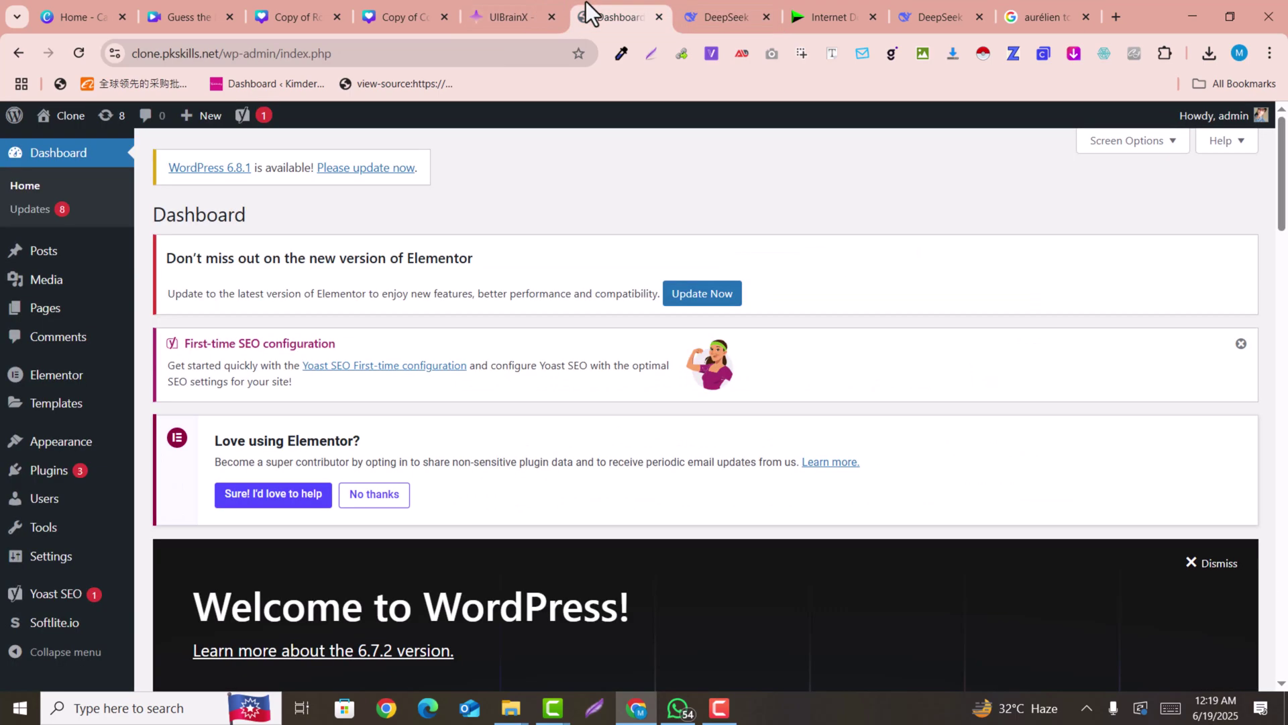
click(504, 1)
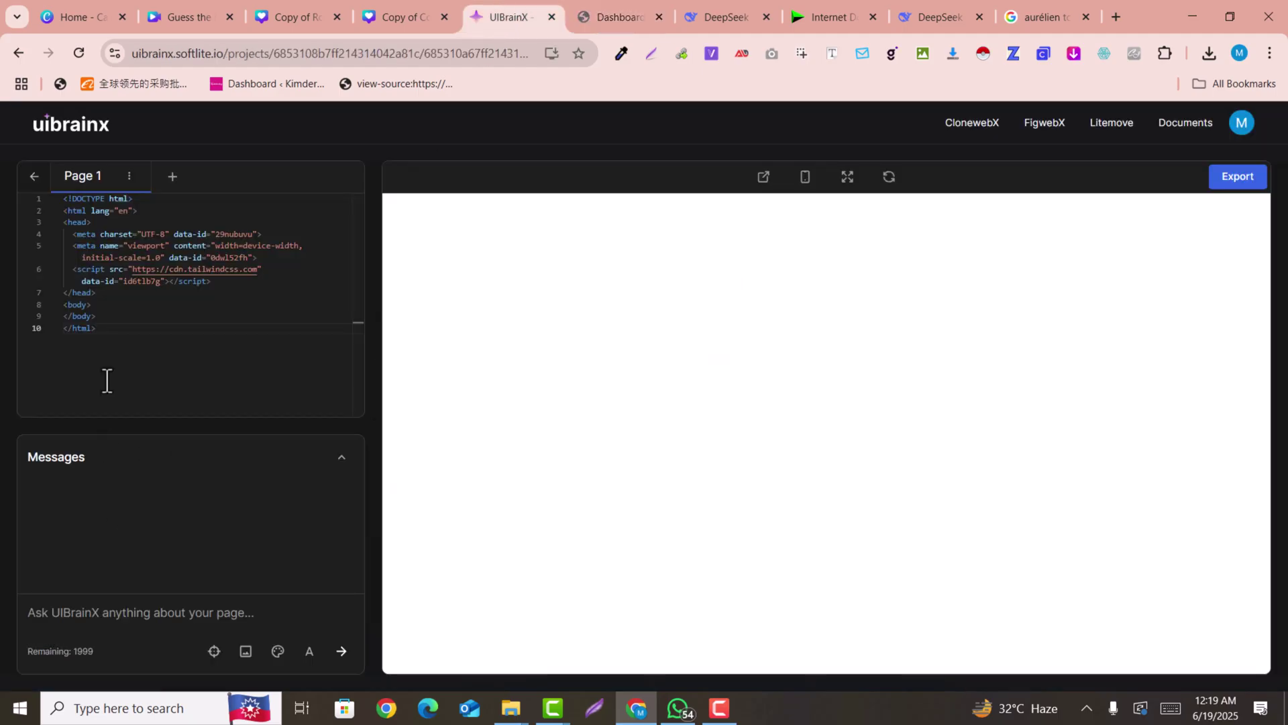
click(98, 614)
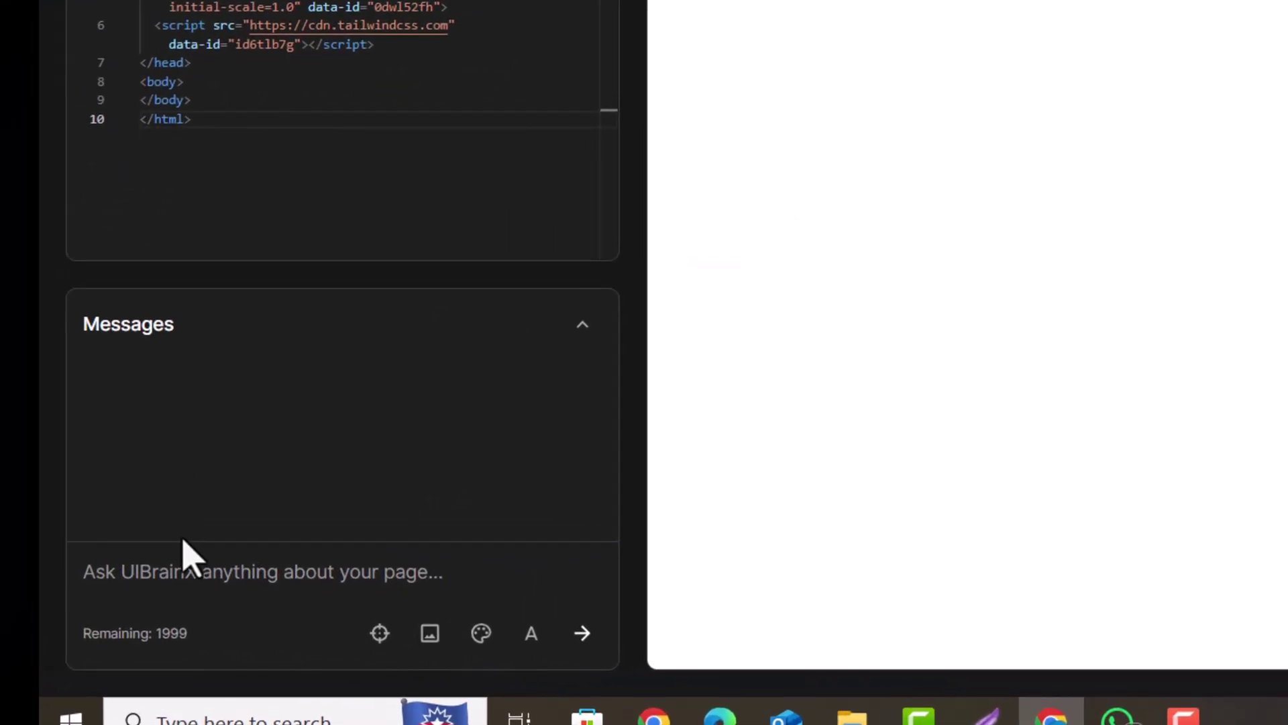
key(ctrl+v)
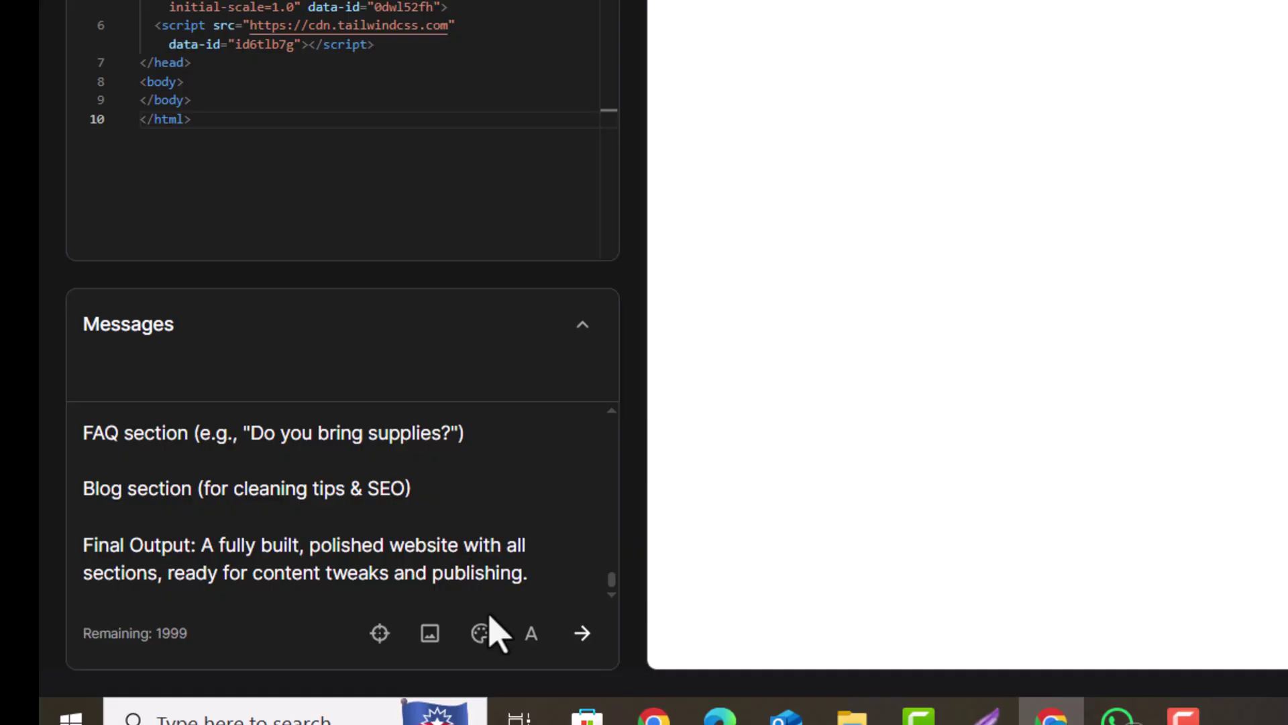
- Add the Forest color palette to the website prompt
click(529, 634)
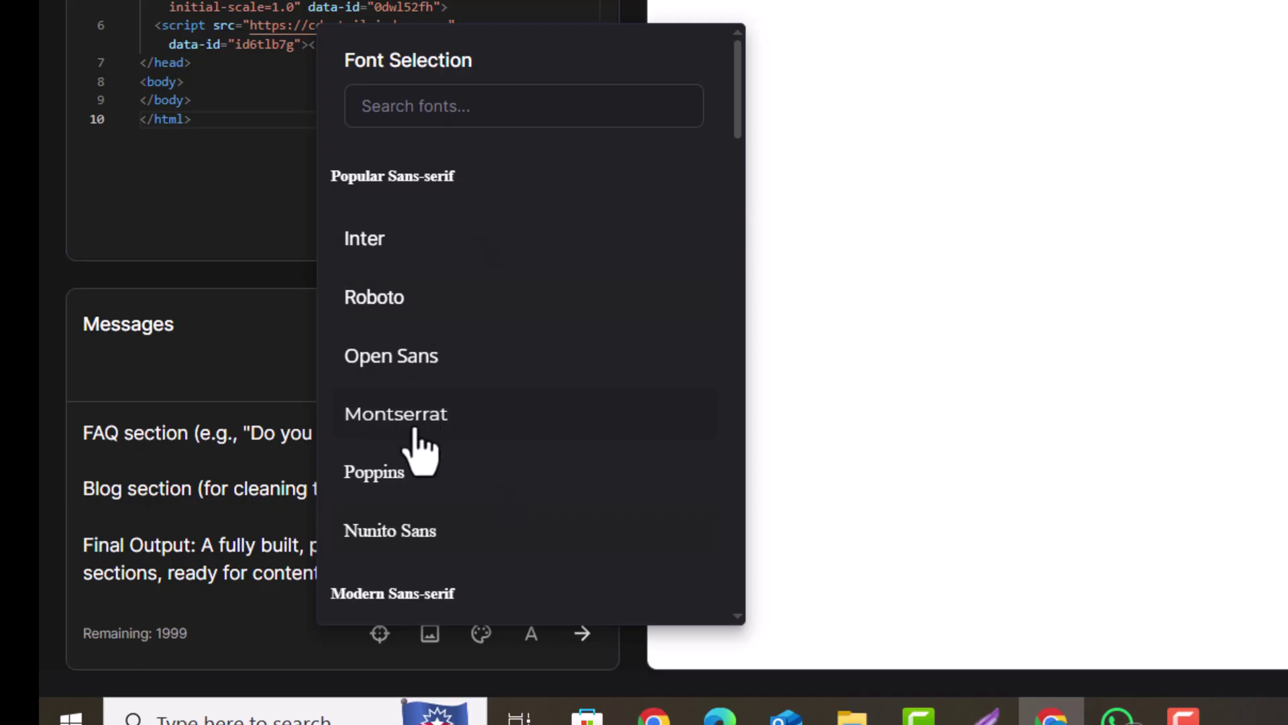
click(287, 638)
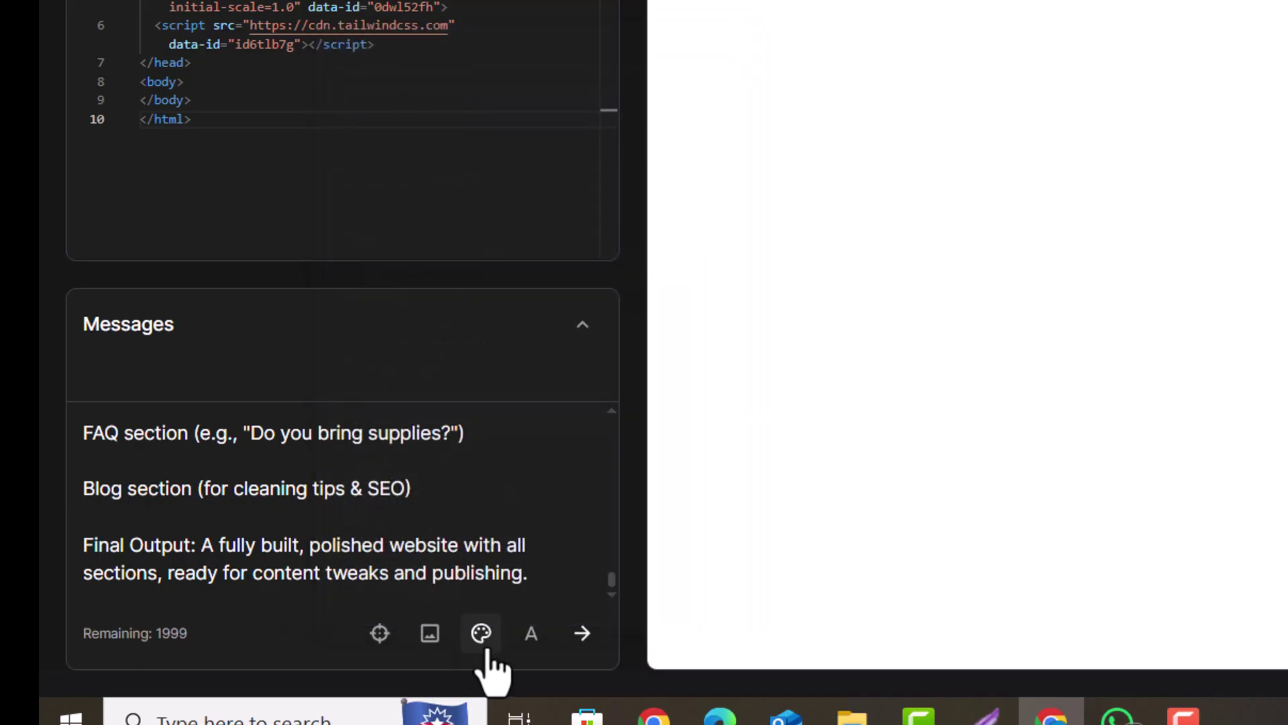
click(487, 649)
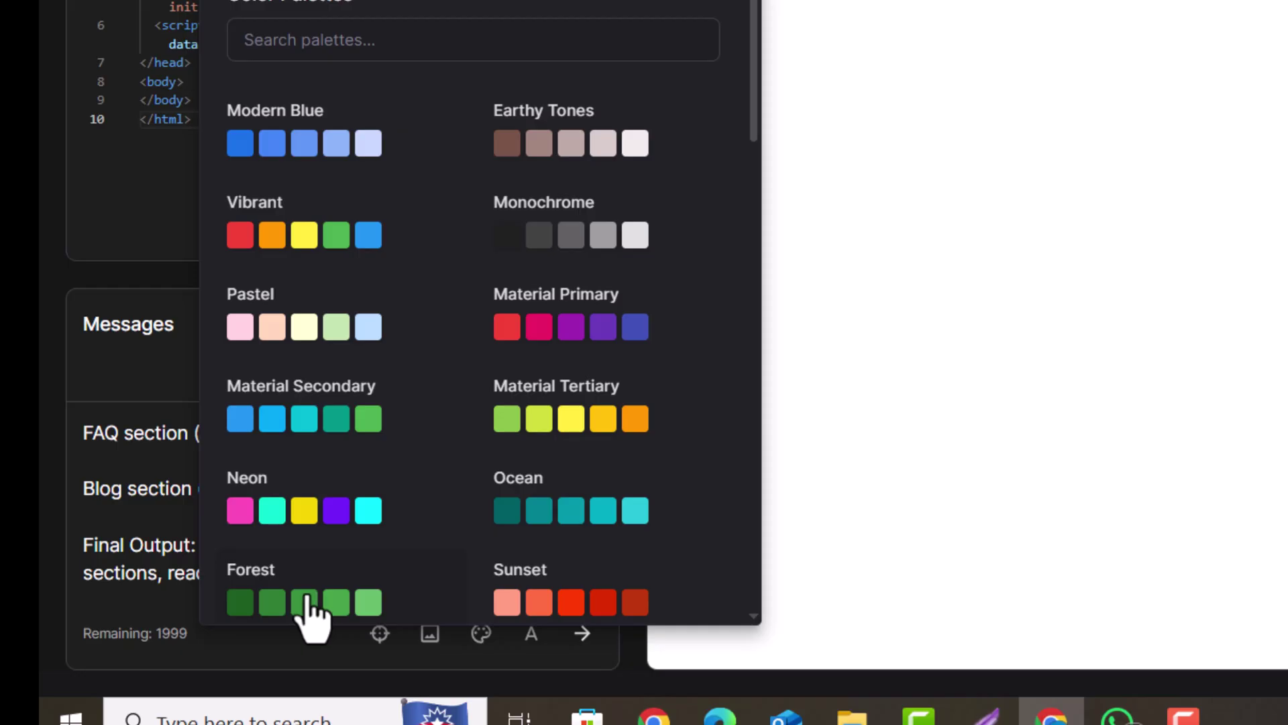
click(287, 604)
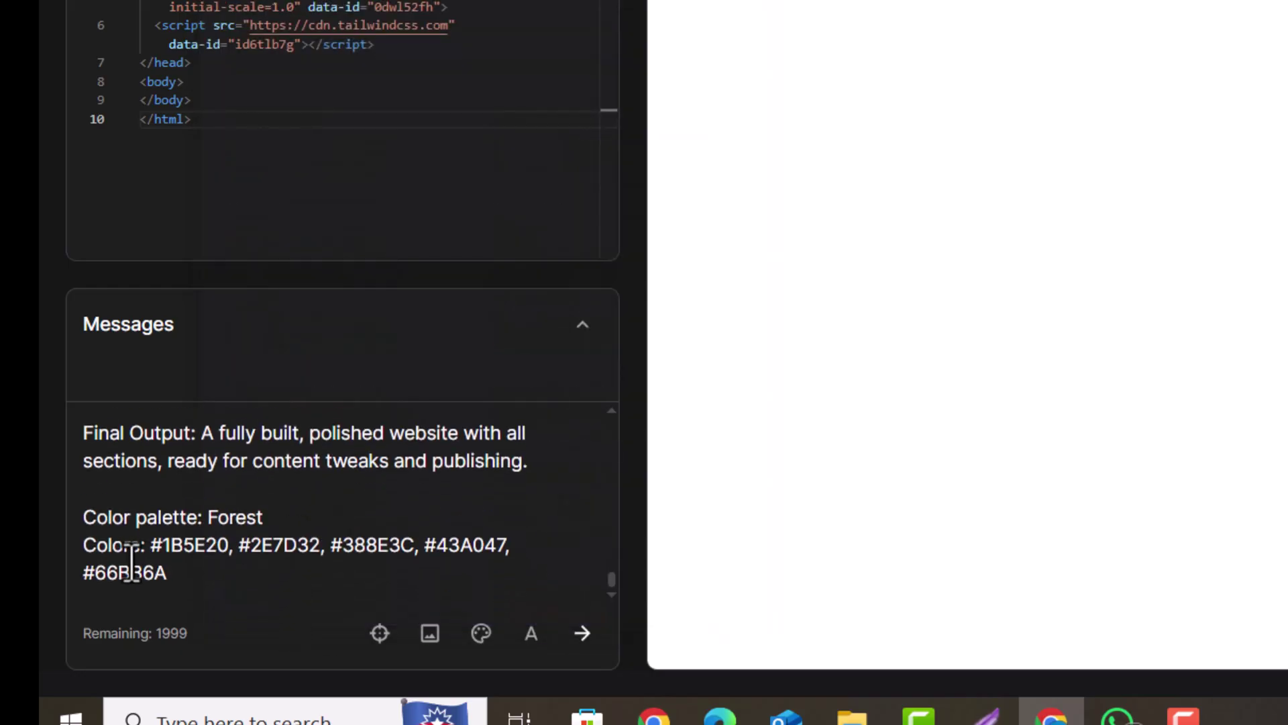
- Add the Outfit font to the website prompt and submit it to generate the page
click(529, 645)
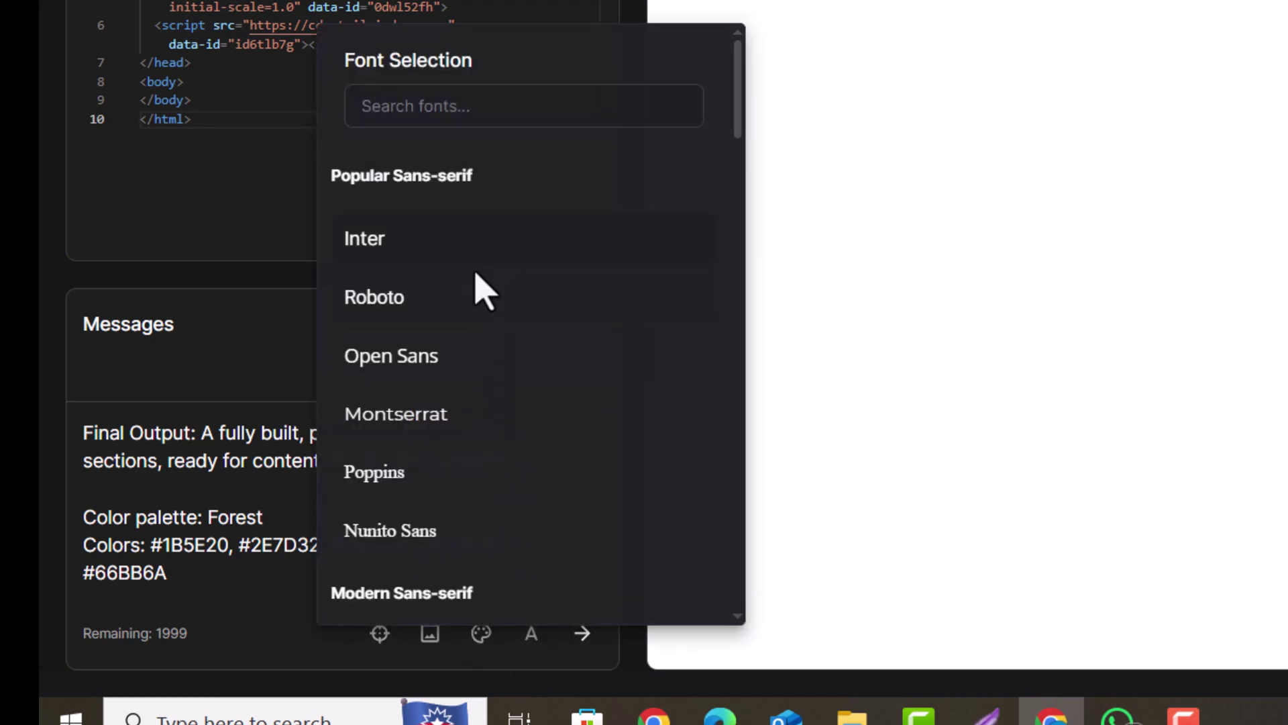
scroll(477, 288, down, 5)
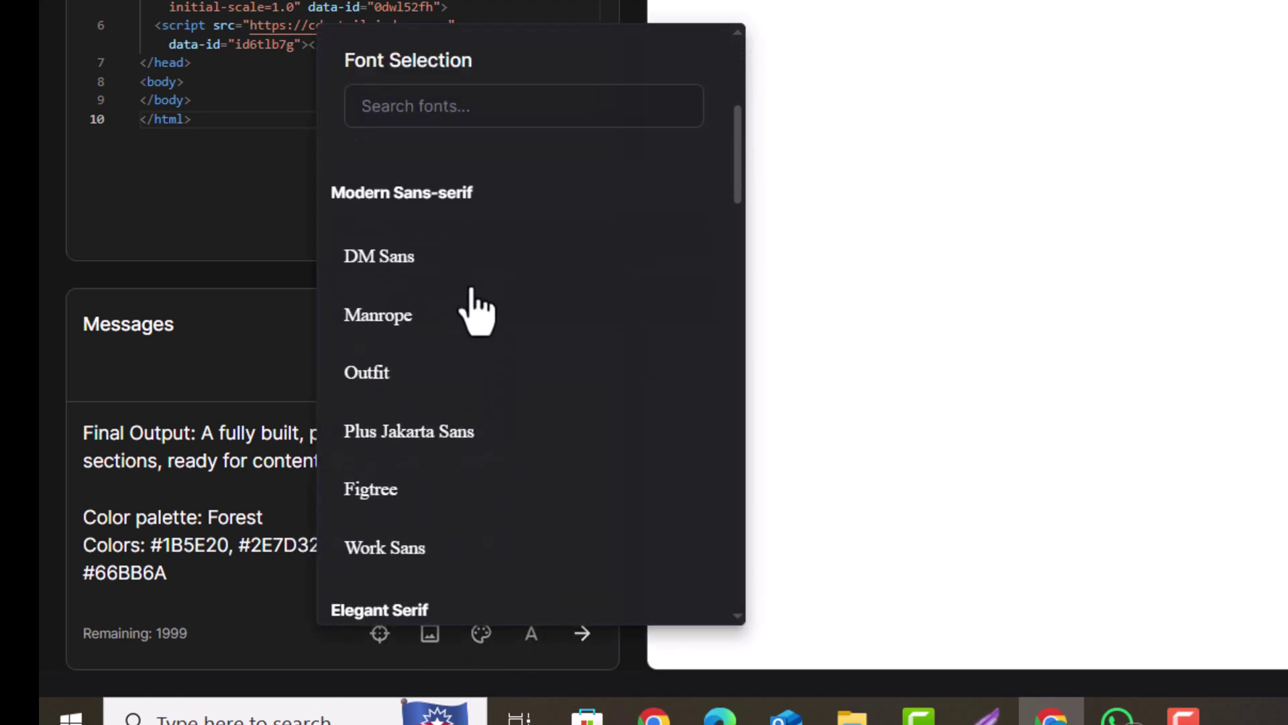
click(371, 396)
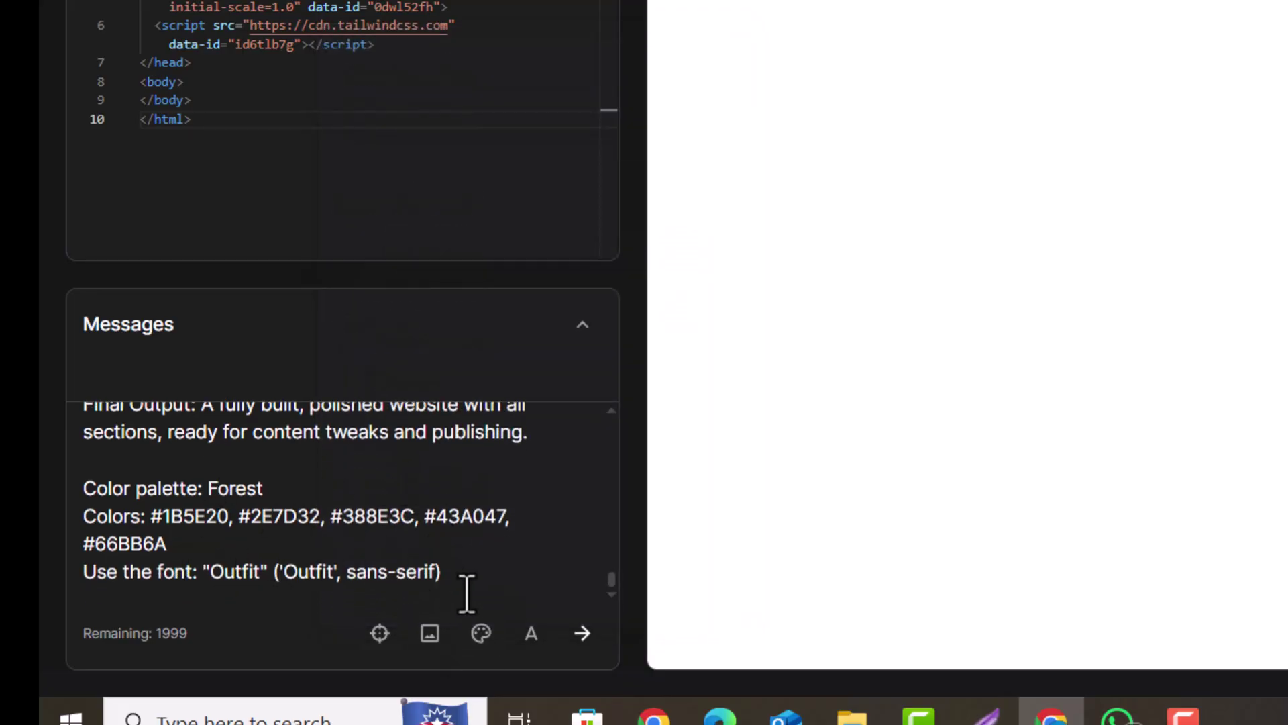
click(593, 634)
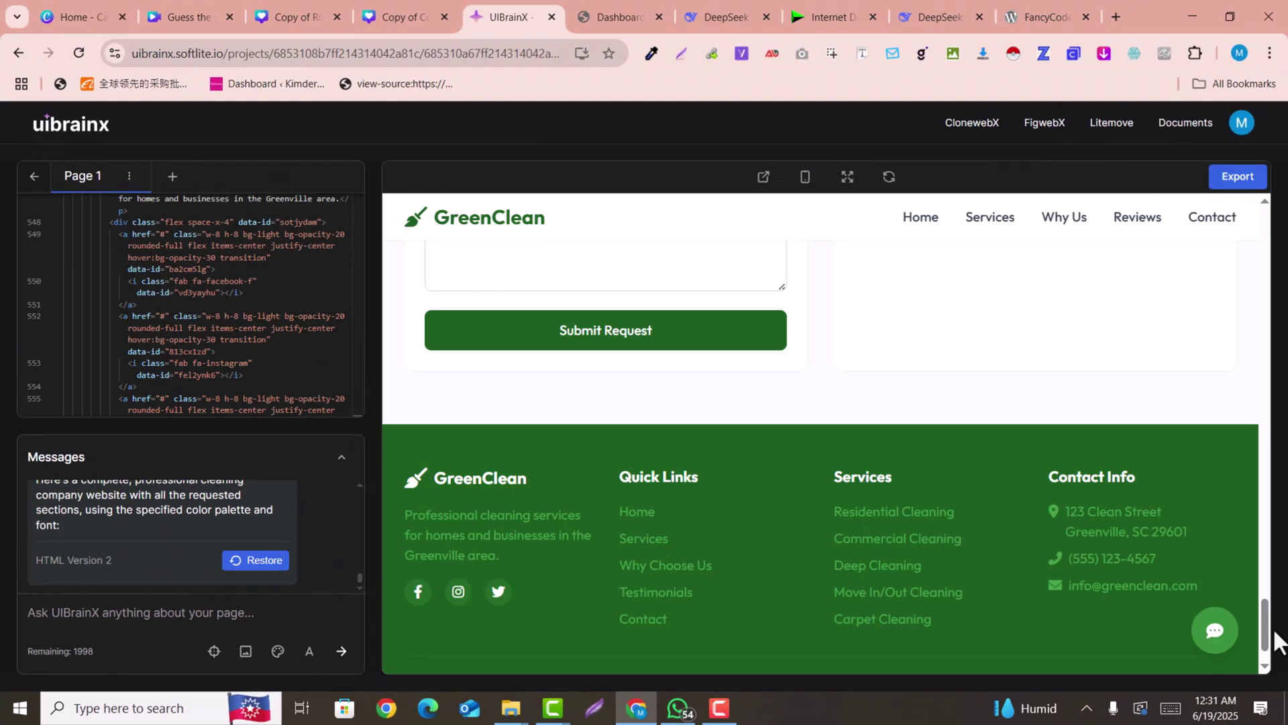
- Review the generated GreenClean page from the services section through pricing, FAQ, contact form and footer, expanding the cleaning supplies question
drag(1275, 632, 1267, 335)
scroll(546, 362, up, 6)
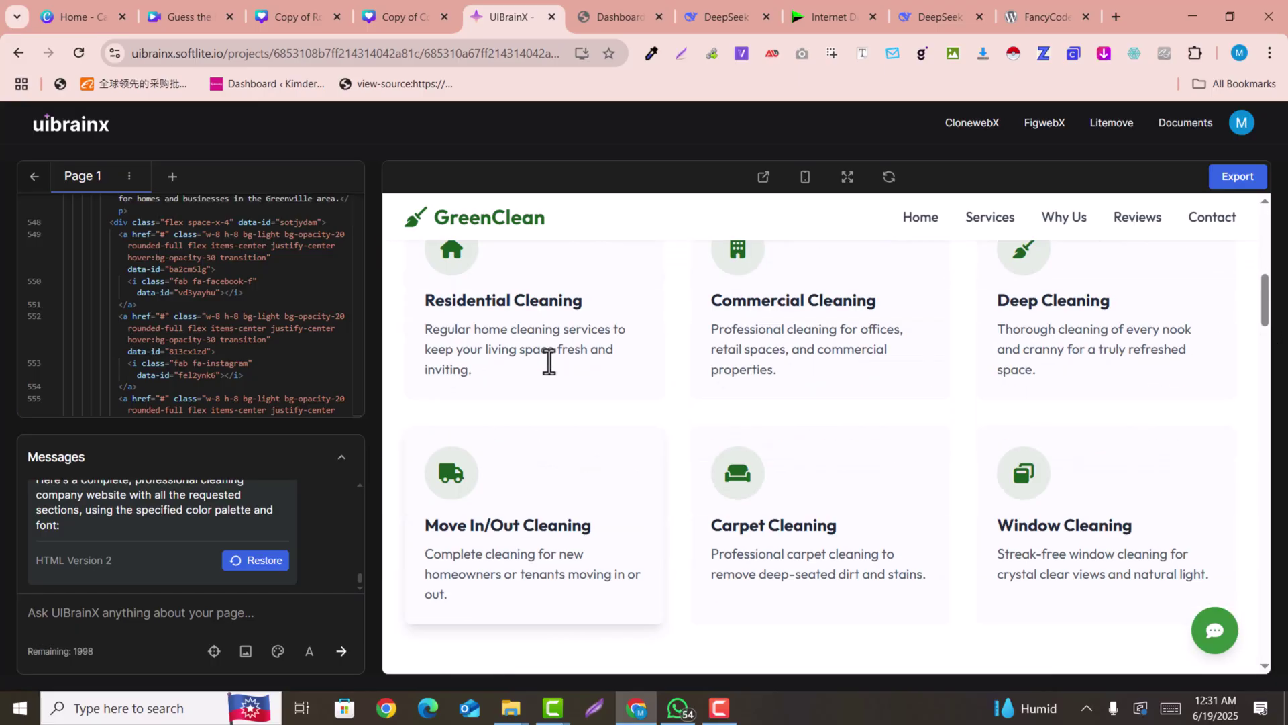
scroll(750, 434, down, 2)
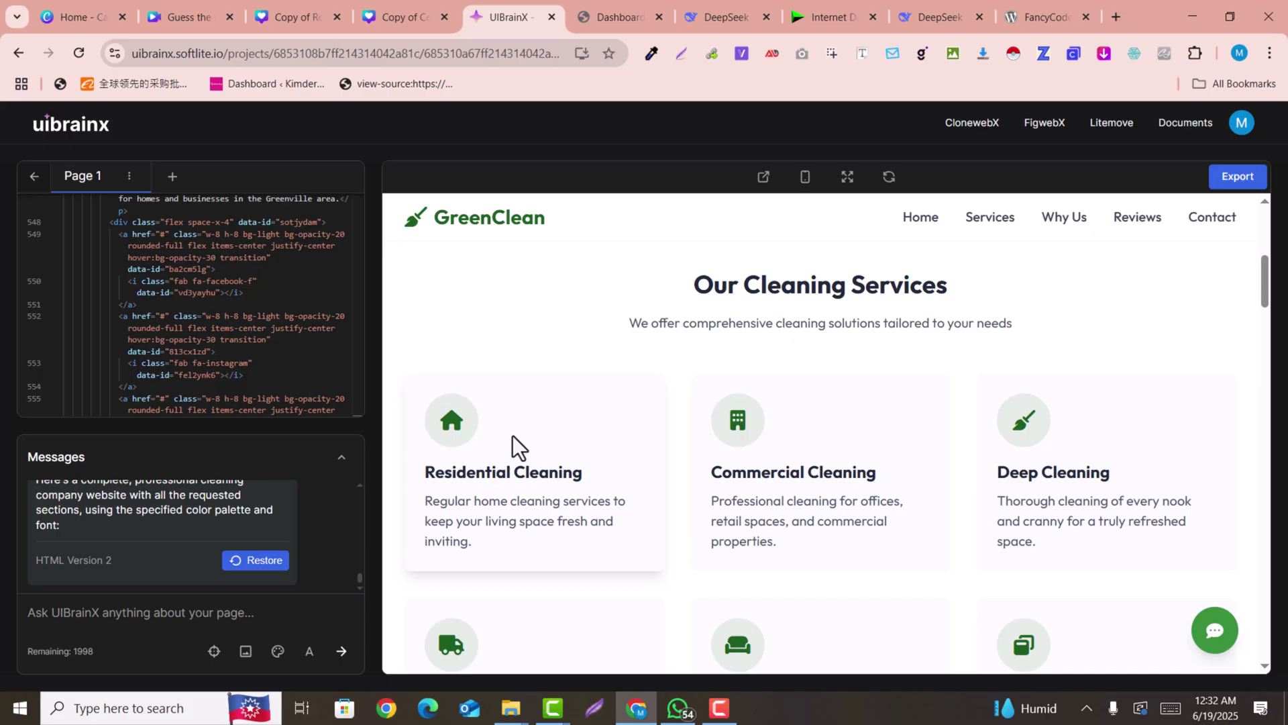
scroll(657, 307, down, 7)
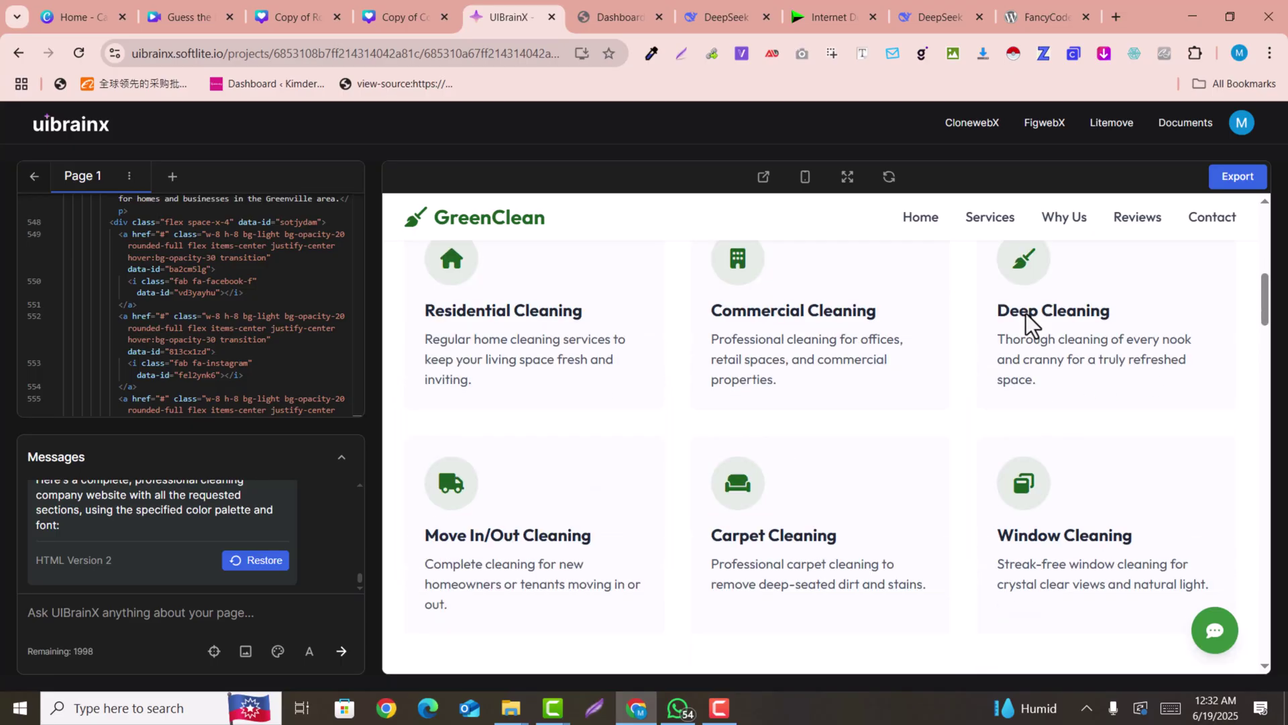
scroll(698, 424, down, 10)
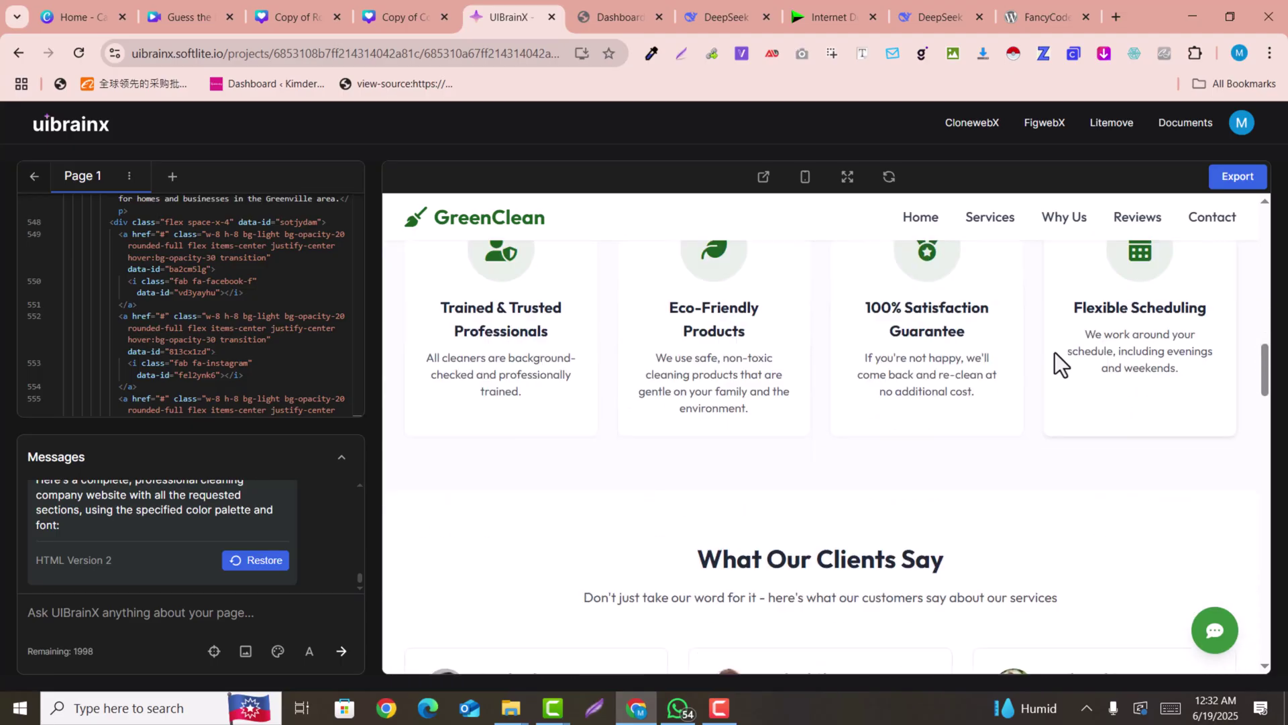
drag(1072, 417, 887, 471)
scroll(871, 406, down, 4)
scroll(594, 464, down, 10)
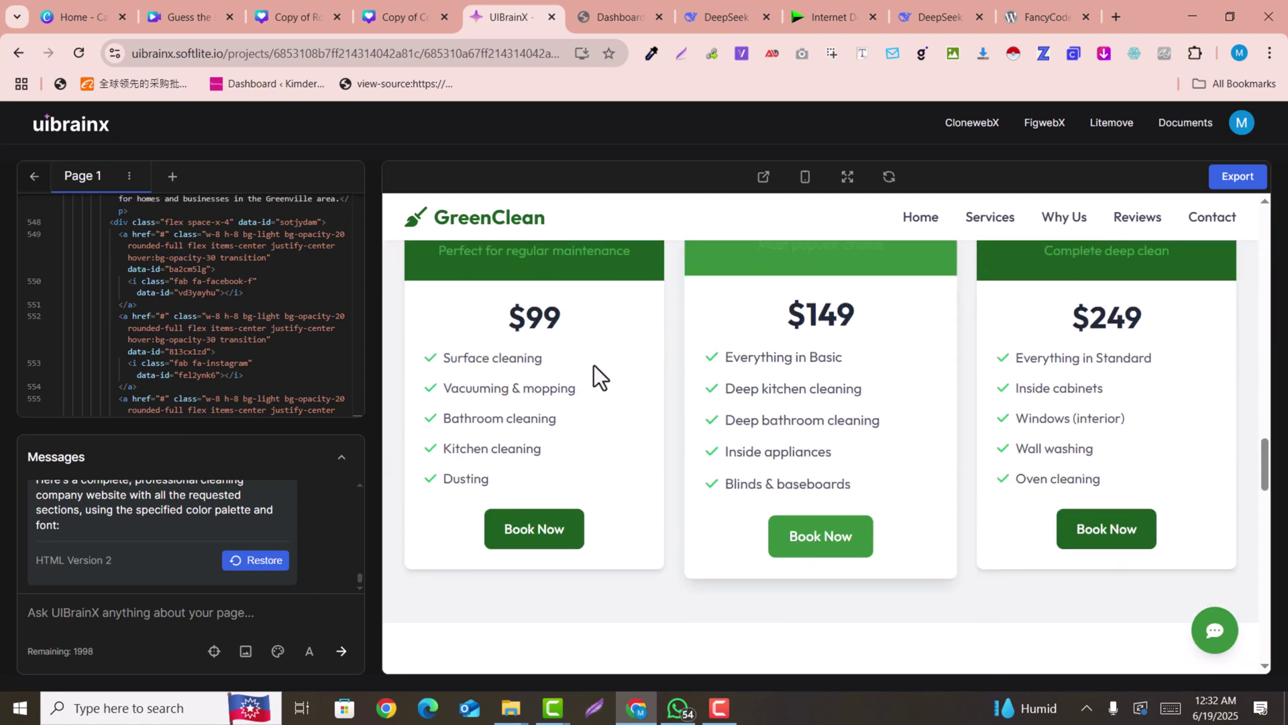
click(802, 322)
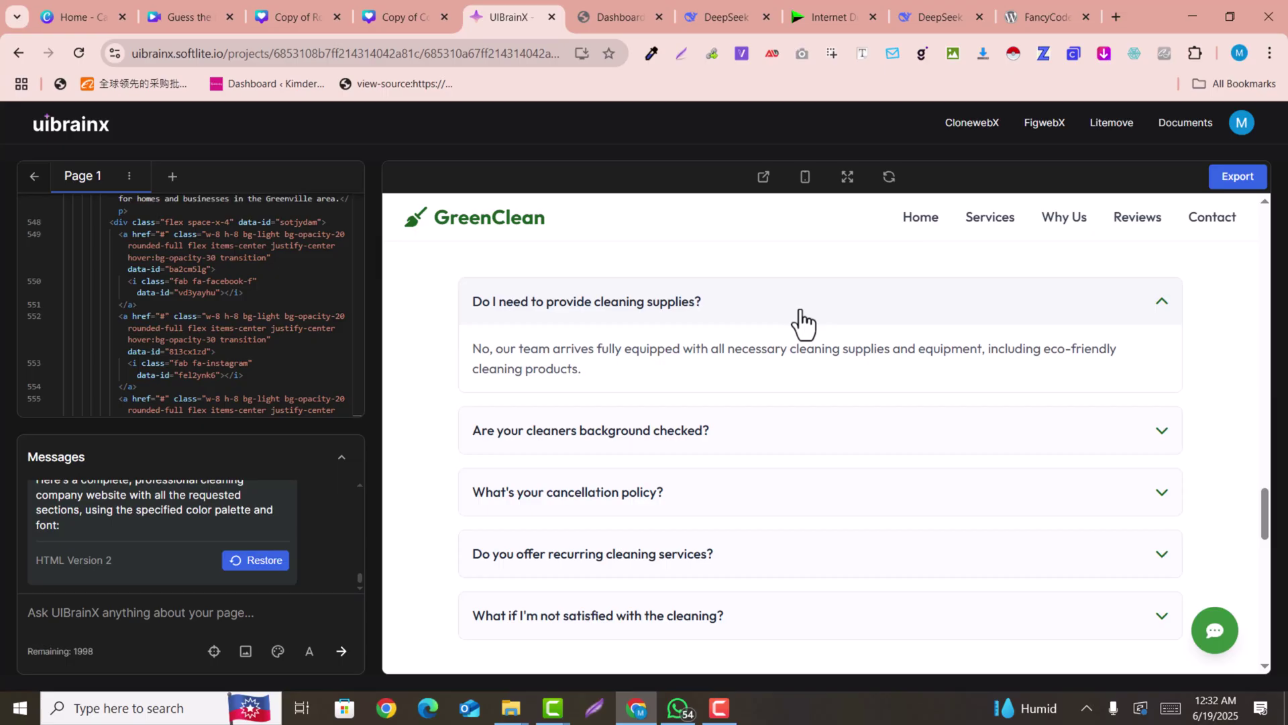
scroll(1013, 409, down, 5)
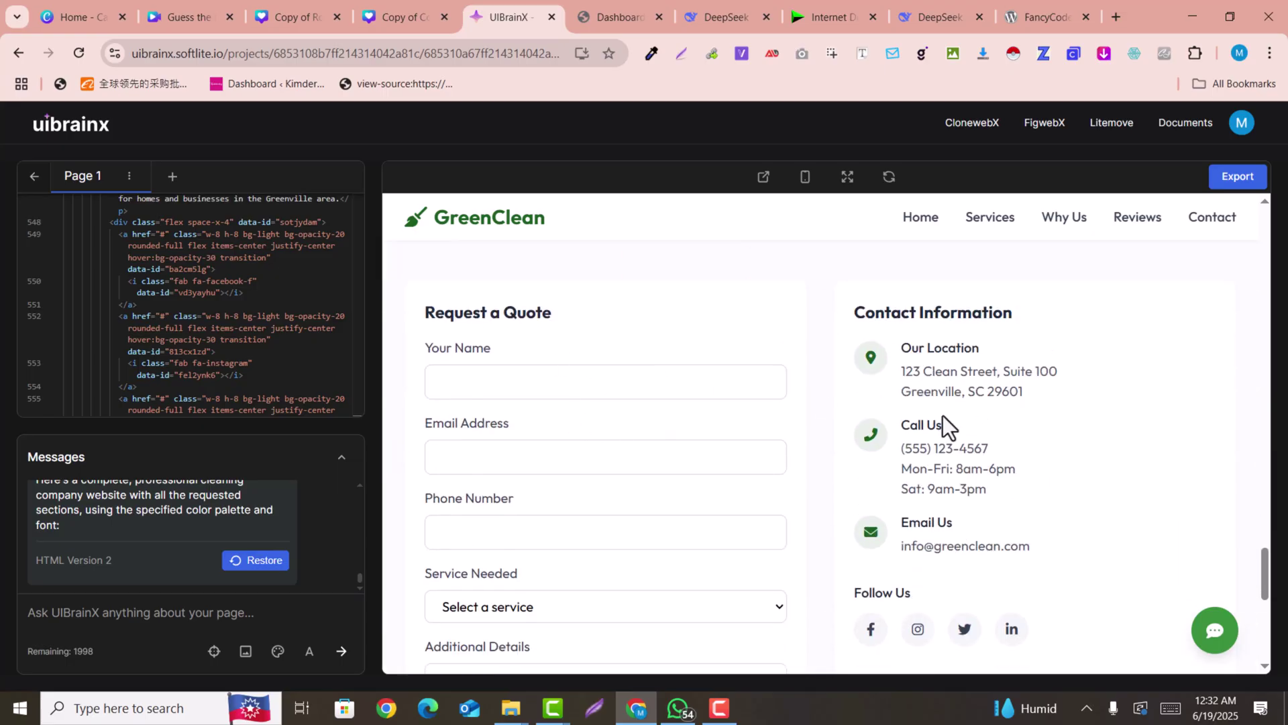
scroll(667, 400, down, 5)
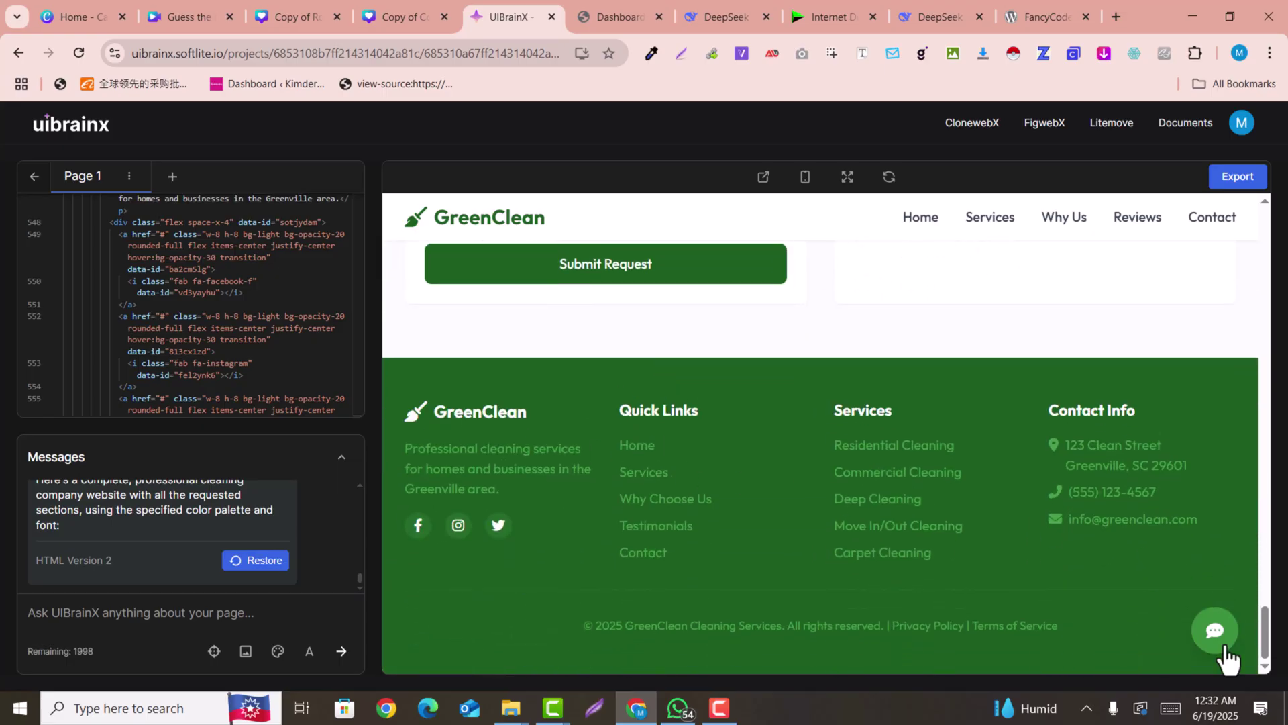
drag(1265, 634, 1258, 245)
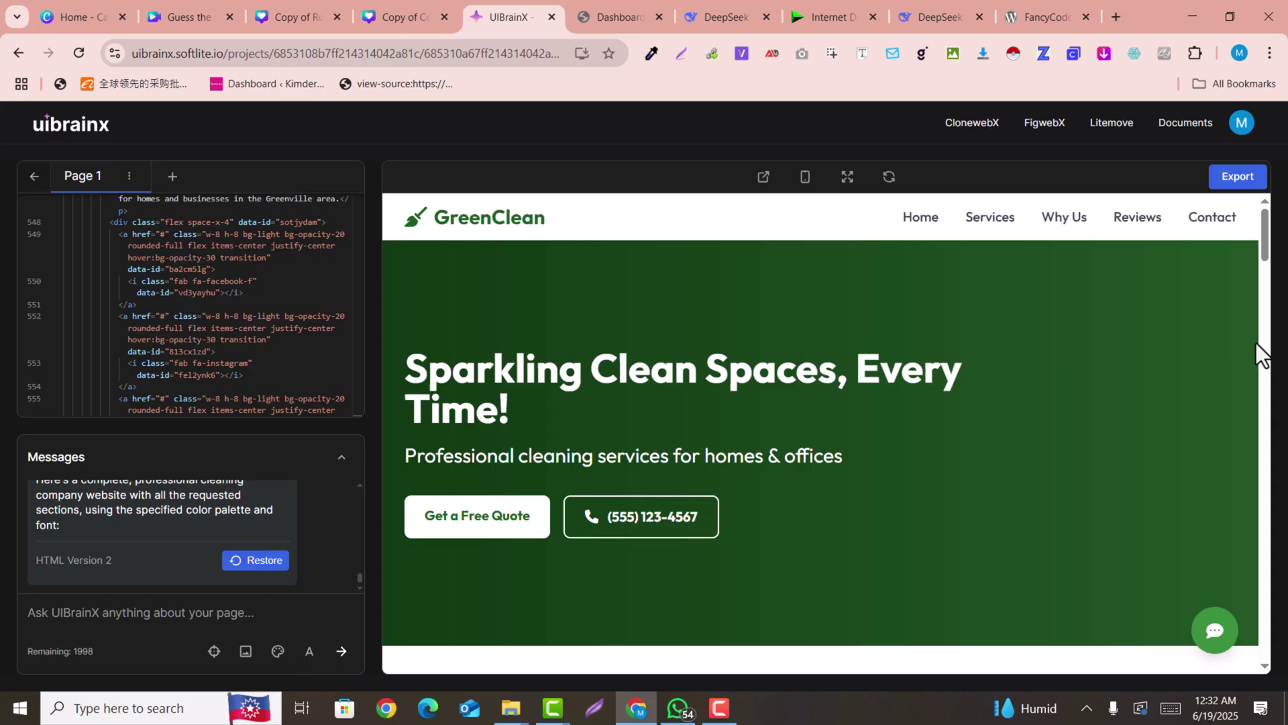
- Switch to InfinityFree and sign up with the existing Google account
click(587, 6)
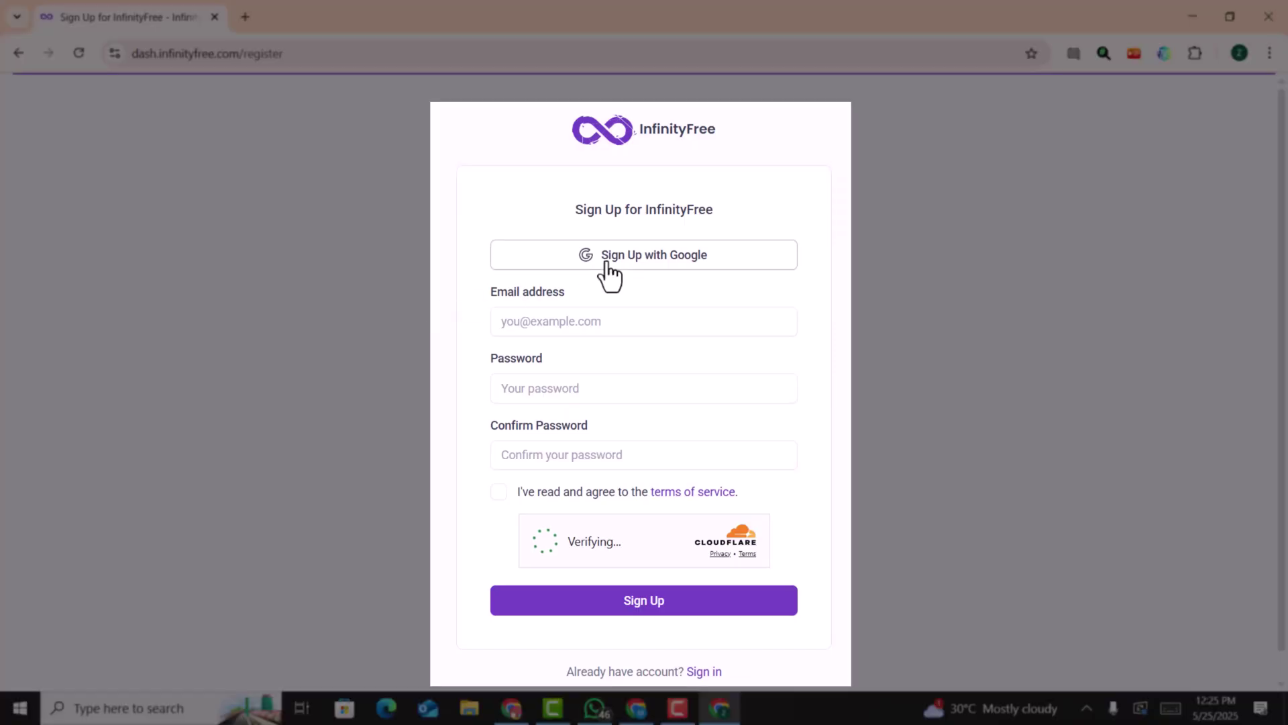
click(620, 262)
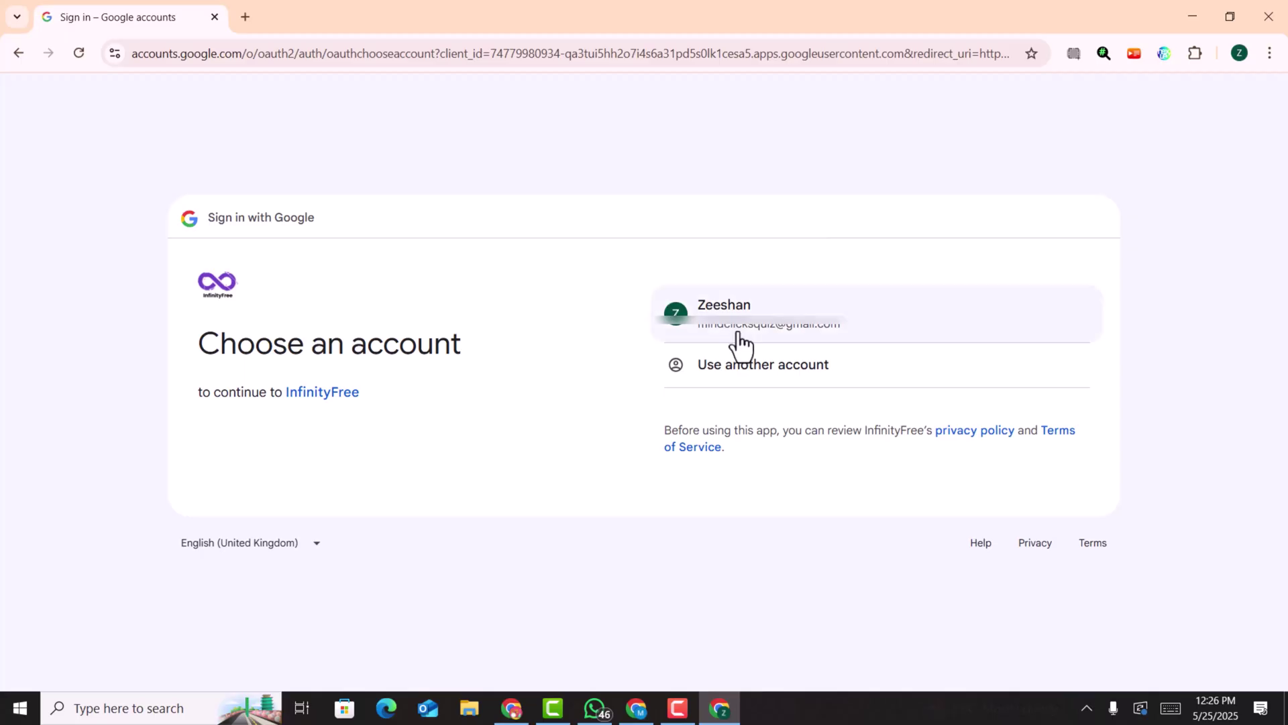
click(738, 344)
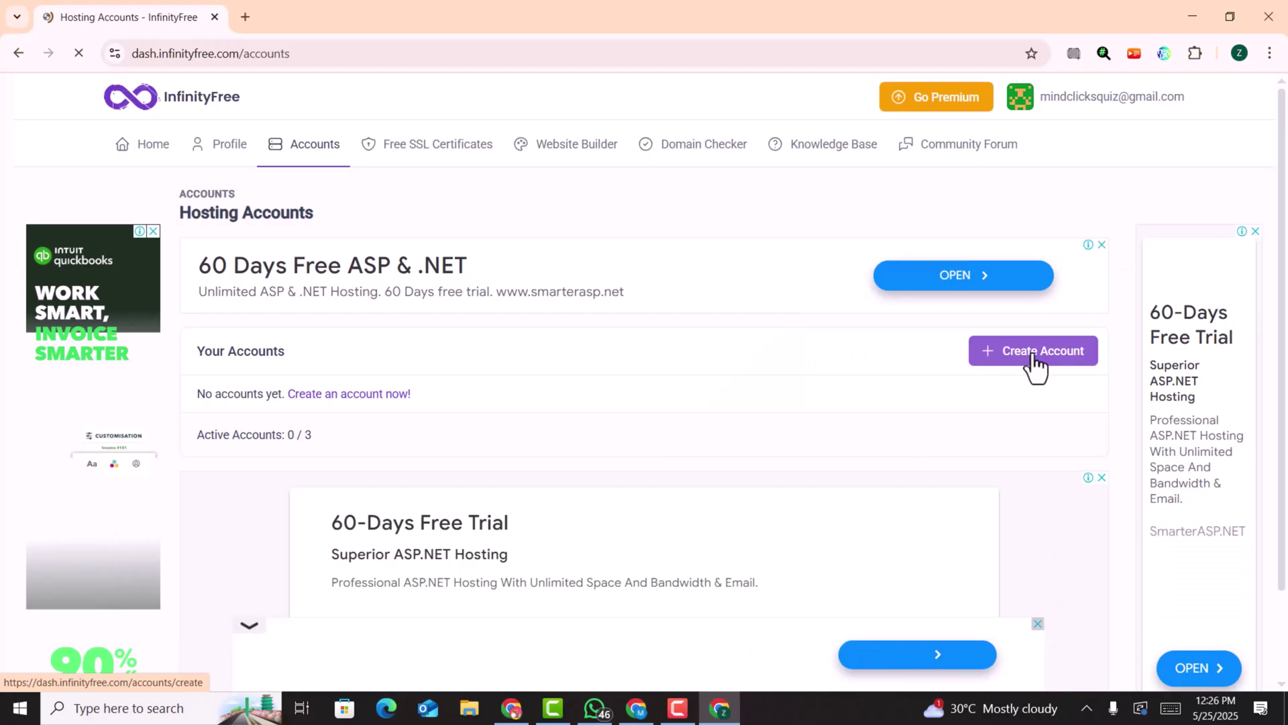
- Start a new hosting account on the $0 InfinityFree plan
click(1033, 354)
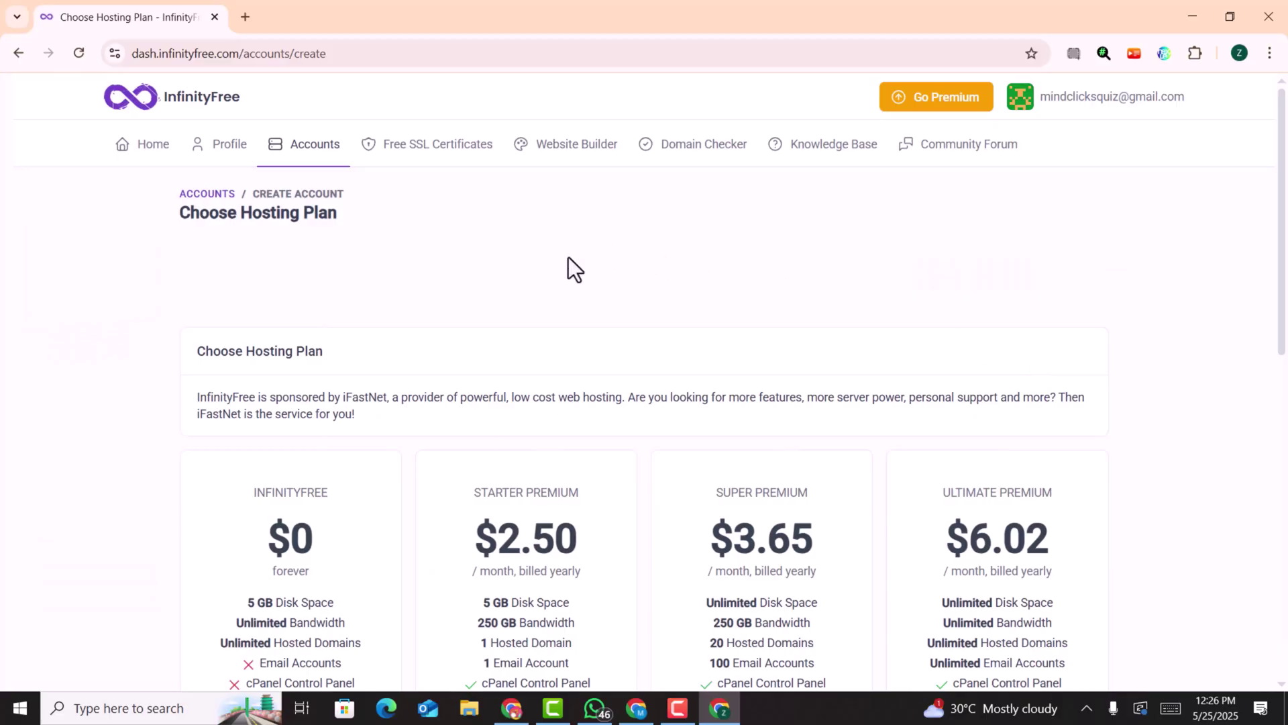
scroll(475, 436, down, 6)
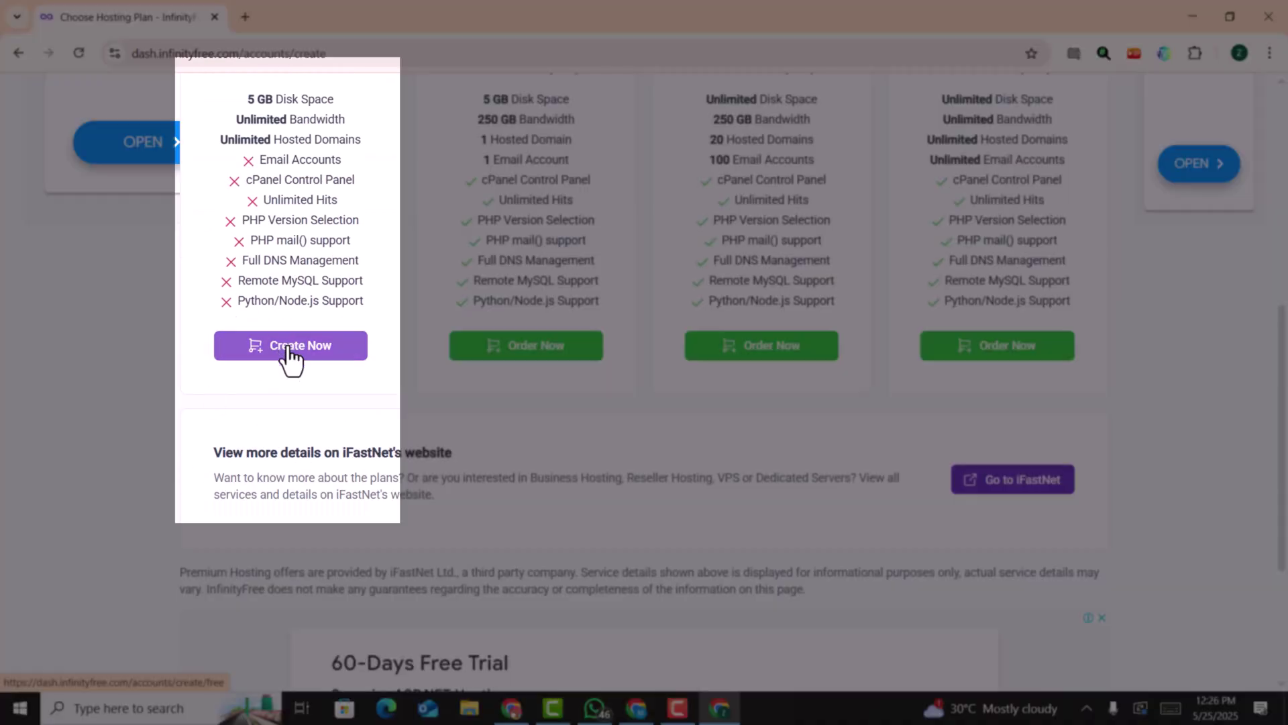
scroll(292, 415, up, 1)
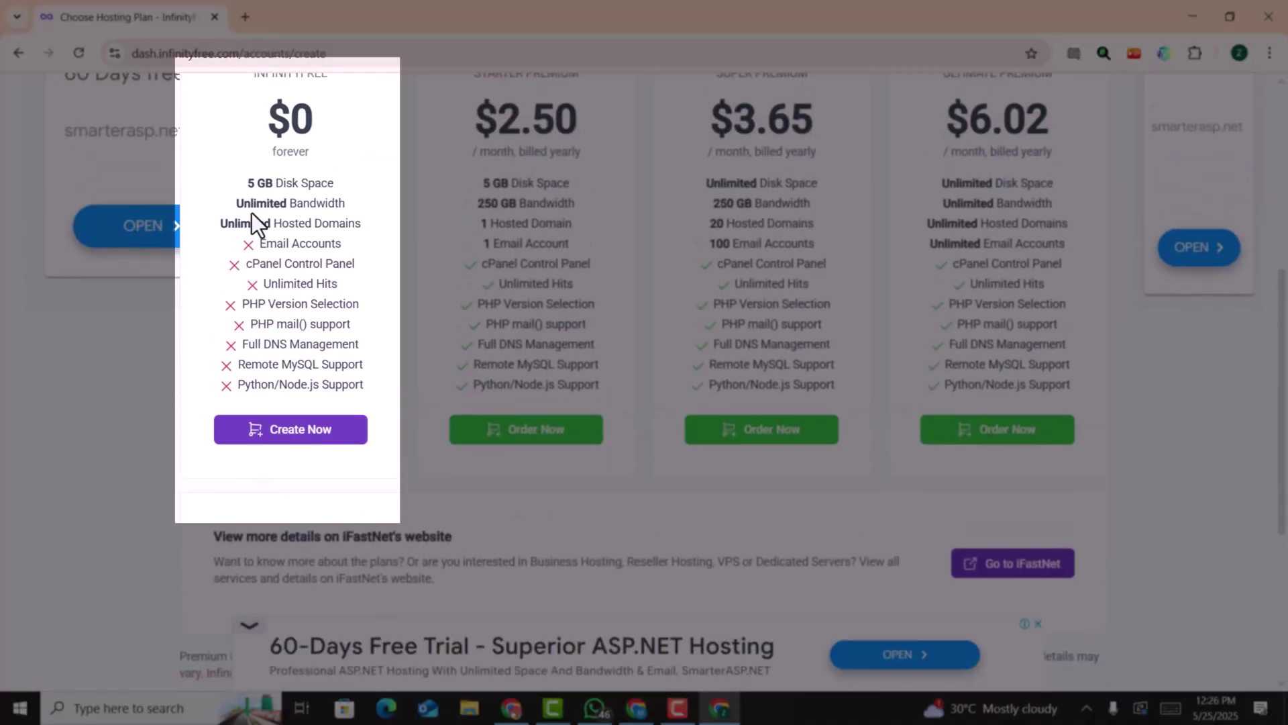
drag(253, 187, 314, 183)
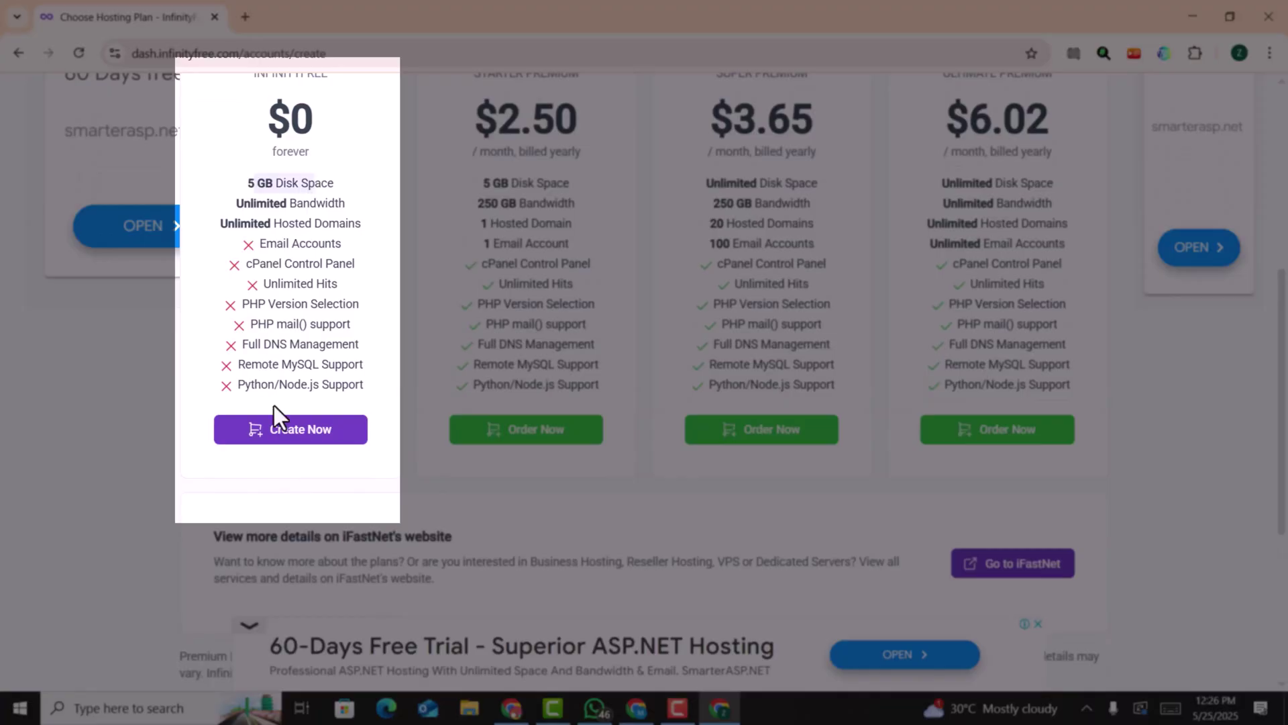
click(275, 426)
- Choose the infinityfreeapp.com domain extension, enter sunsets as the subdomain, and check its availability
click(556, 376)
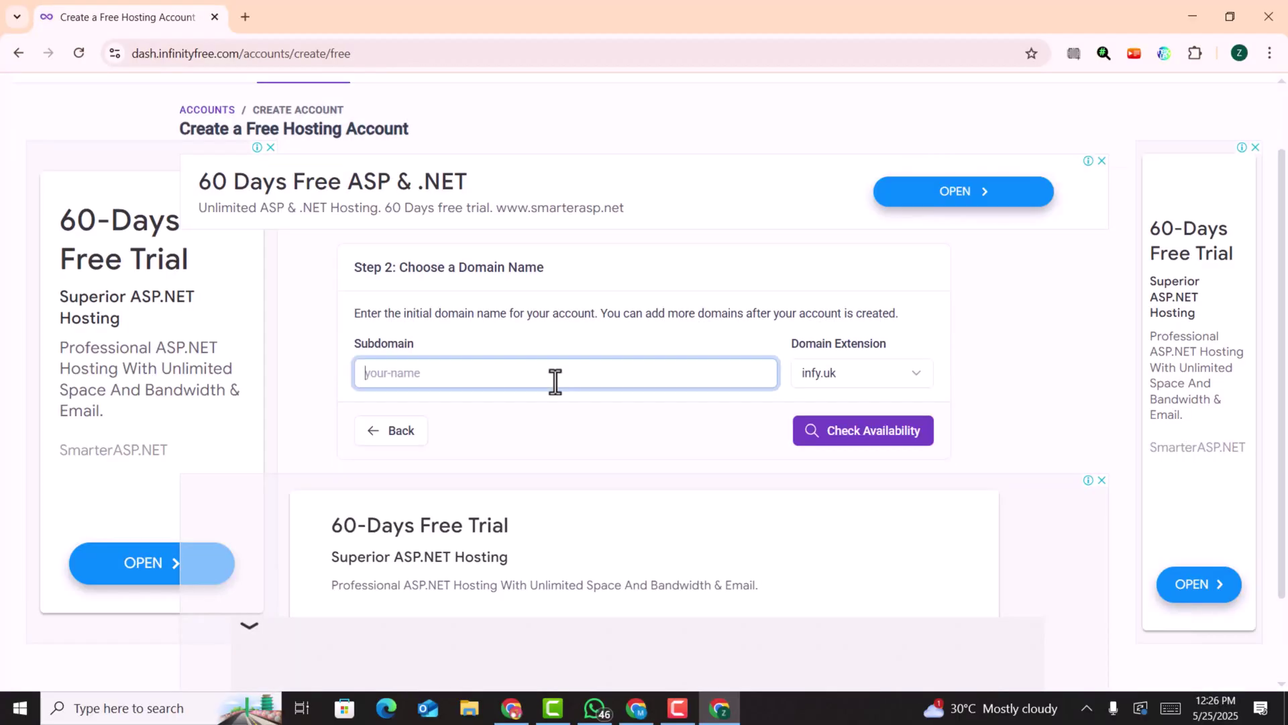
click(839, 379)
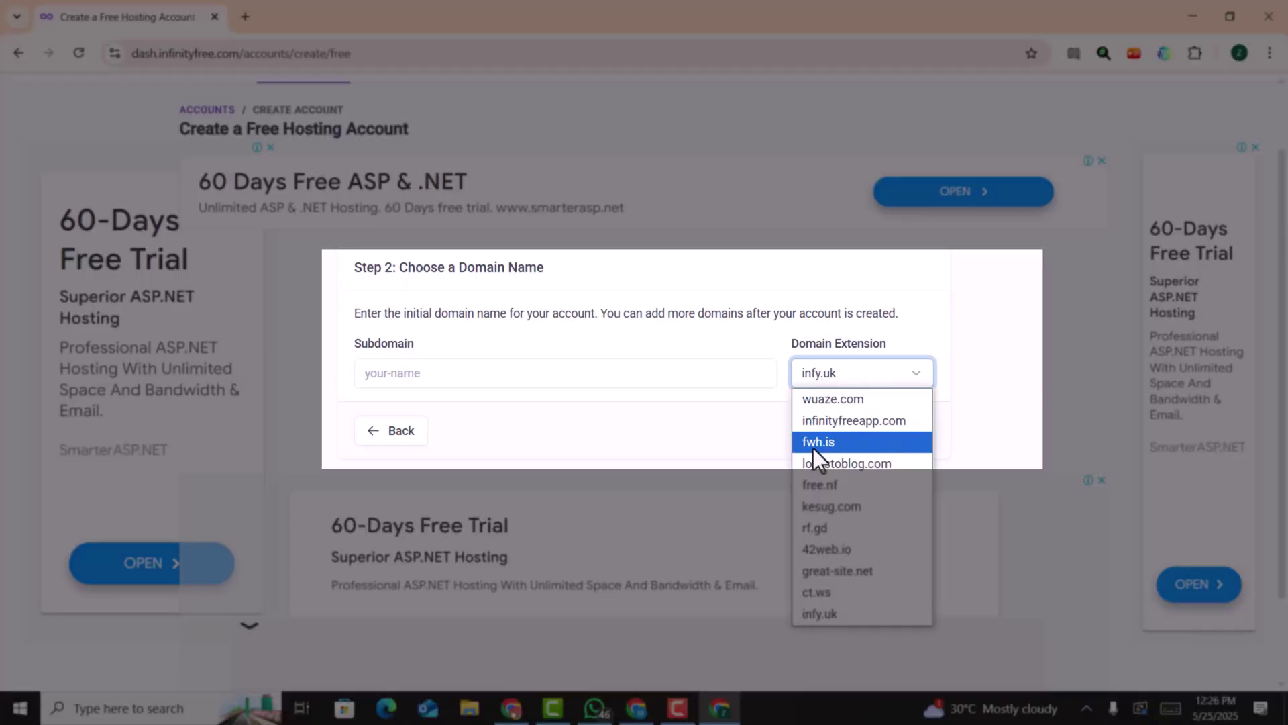
click(872, 421)
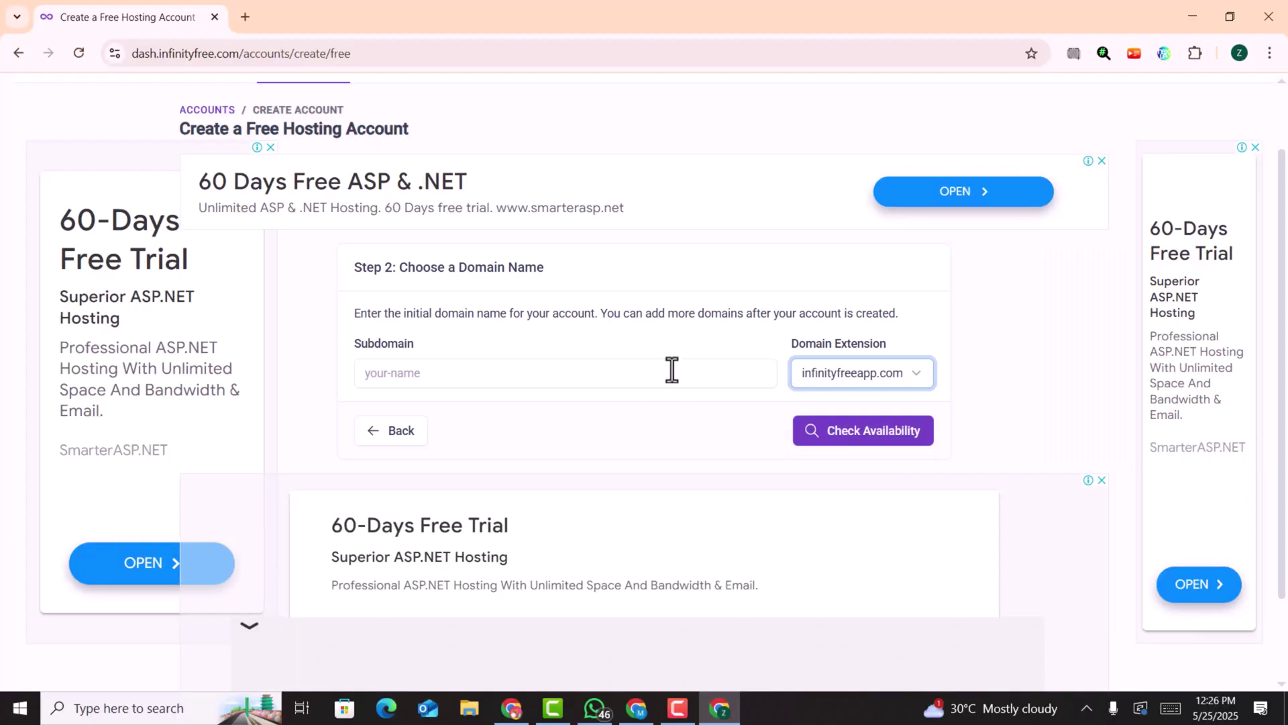
click(674, 375)
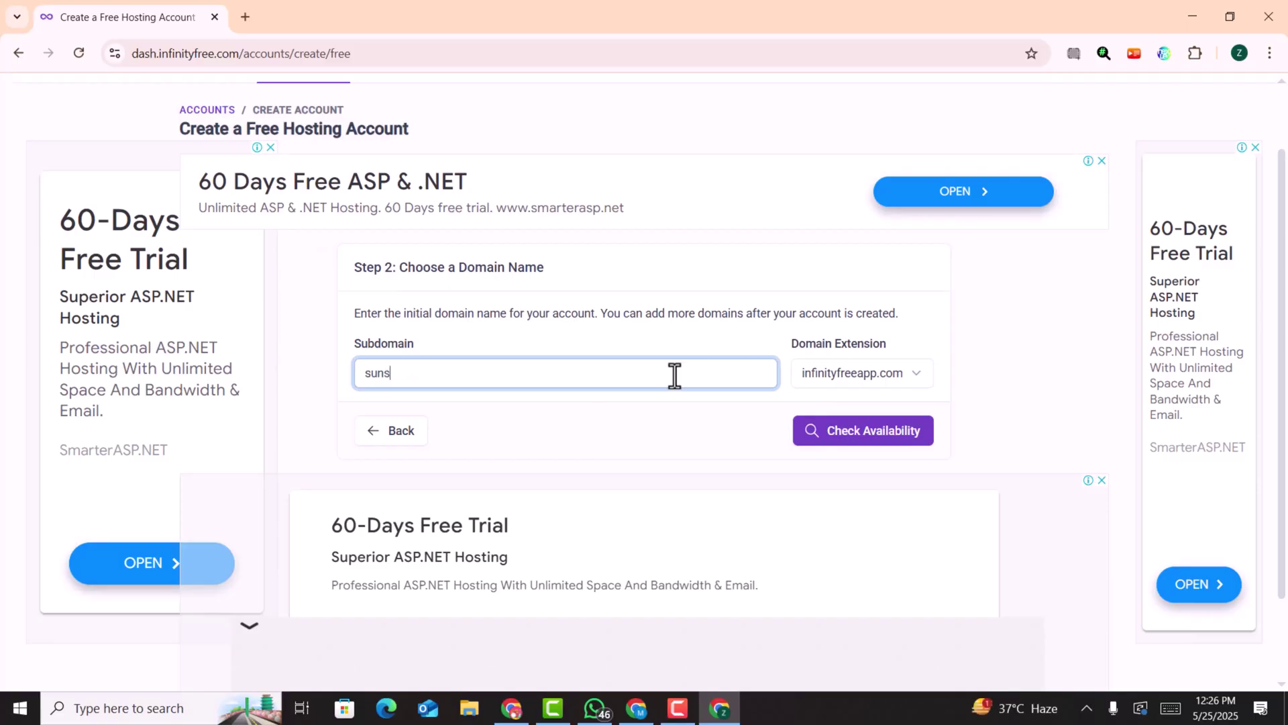
click(845, 431)
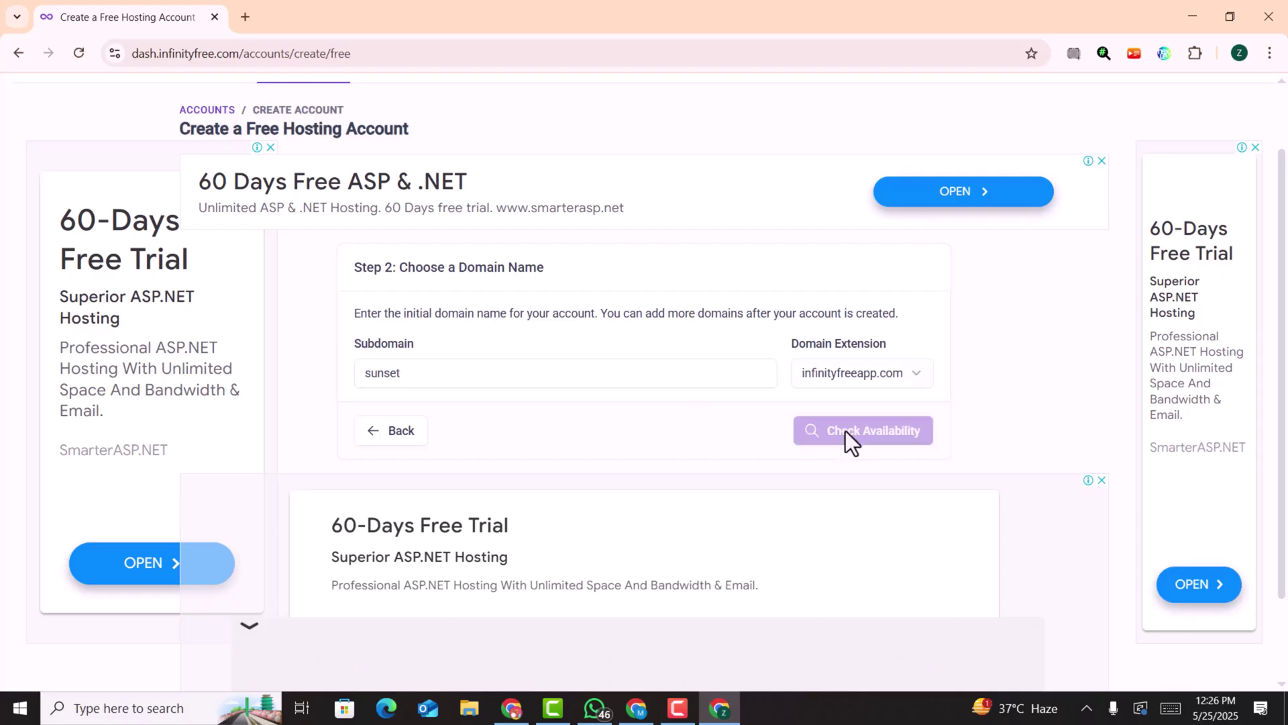
text(s)
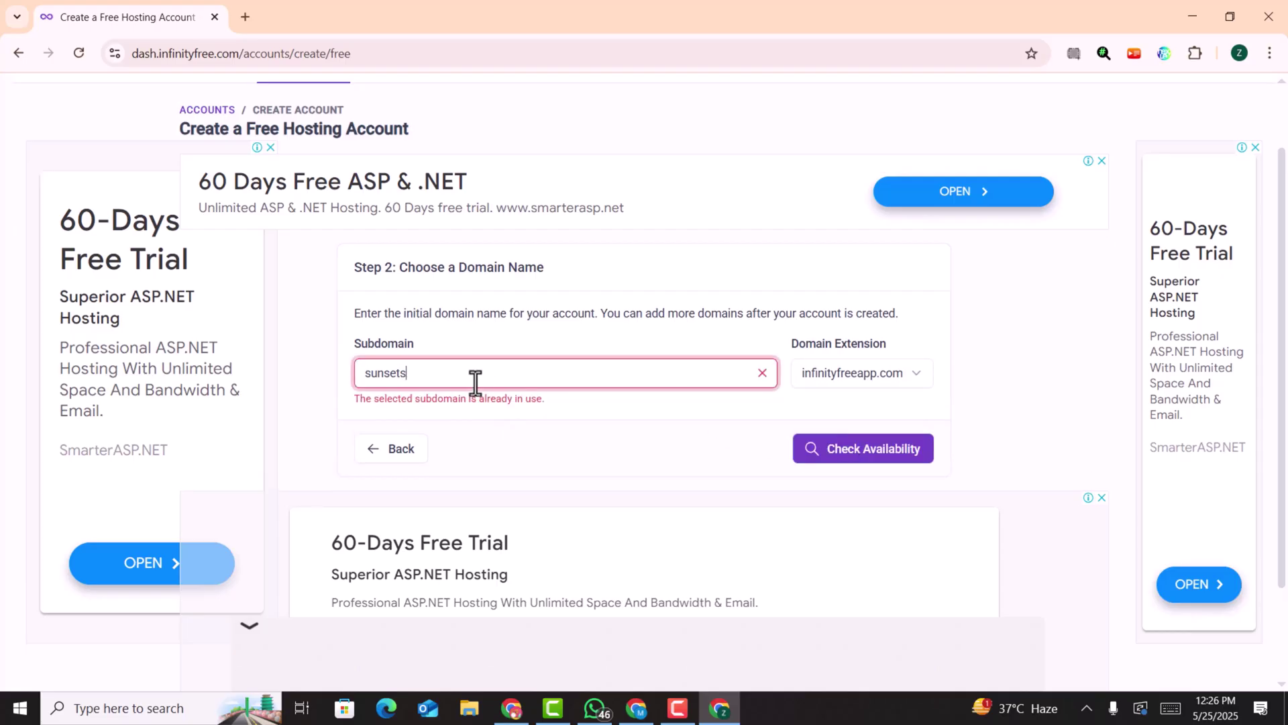
click(871, 448)
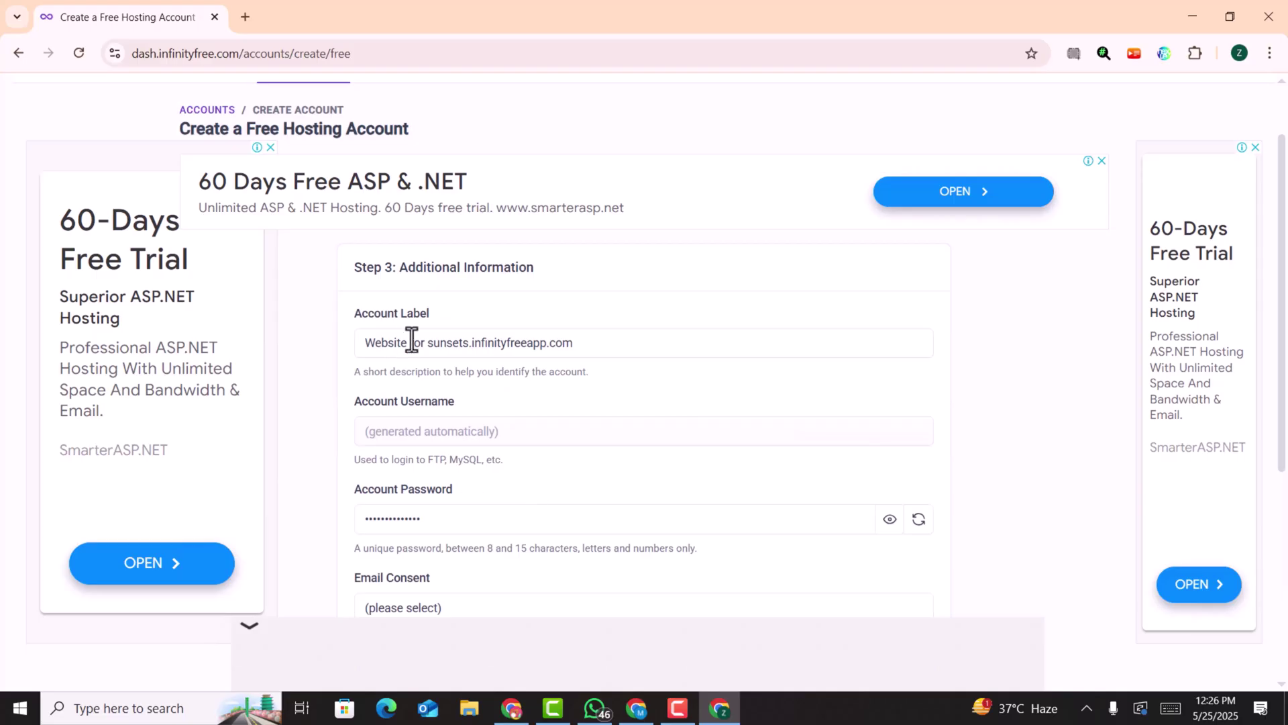
- Set the email consent to I Approve and create the hosting account
scroll(627, 459, down, 4)
scroll(626, 459, up, 3)
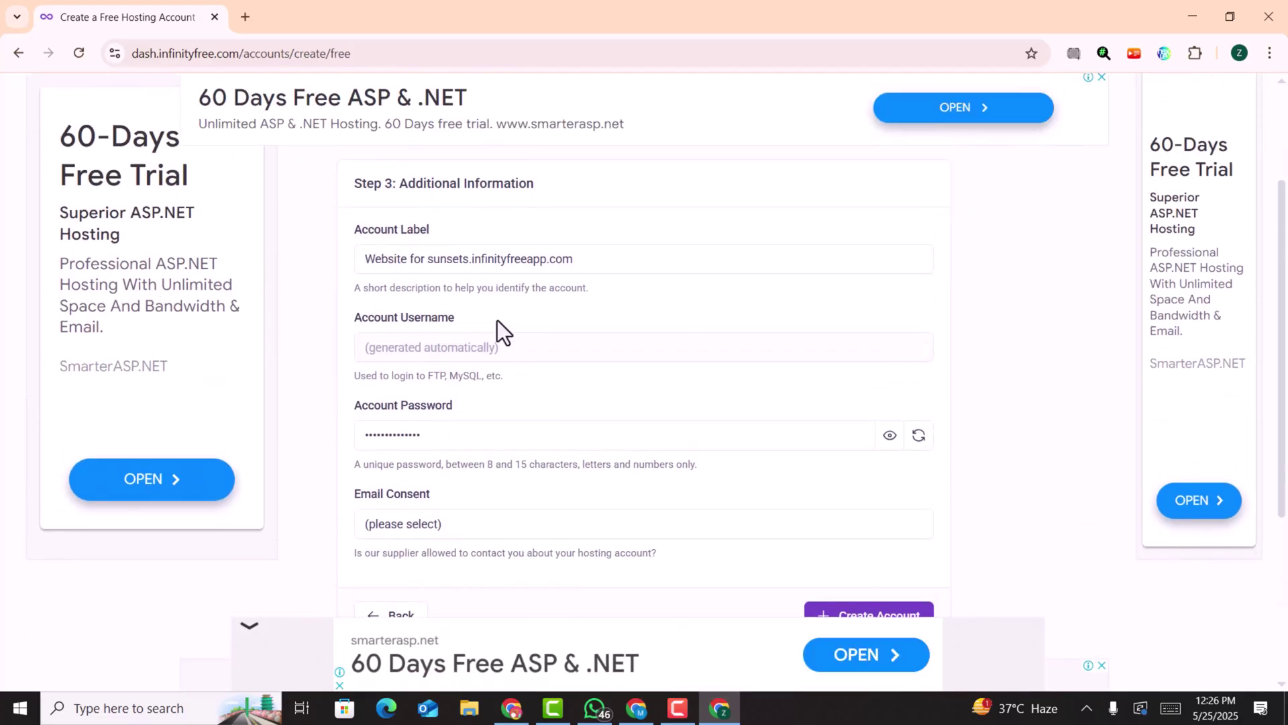
scroll(667, 465, down, 1)
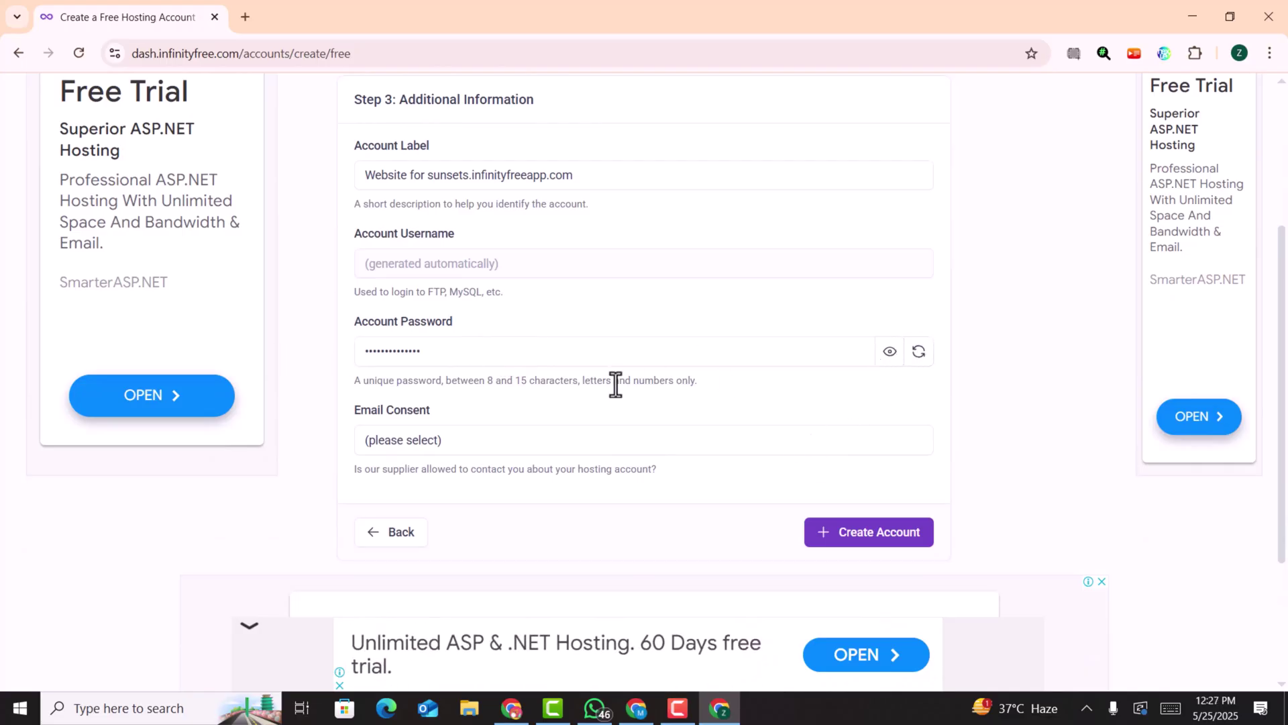
scroll(616, 384, down, 1)
click(449, 361)
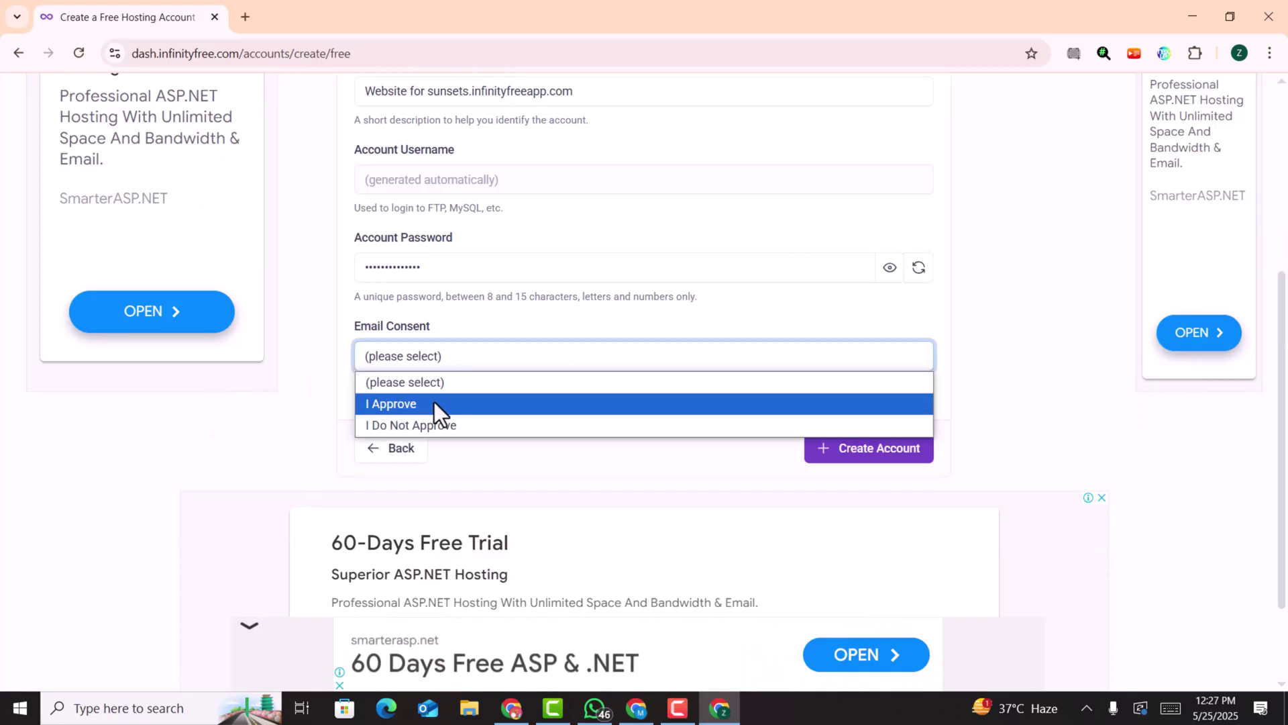
click(434, 403)
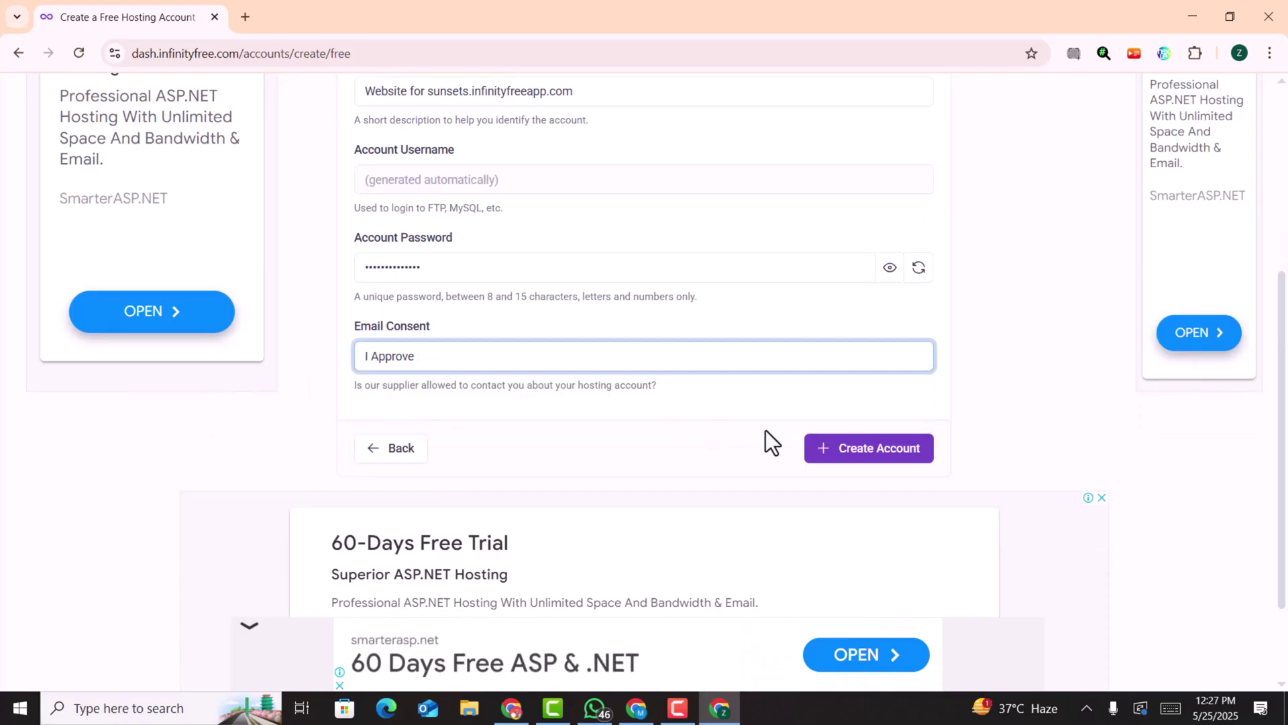
click(849, 453)
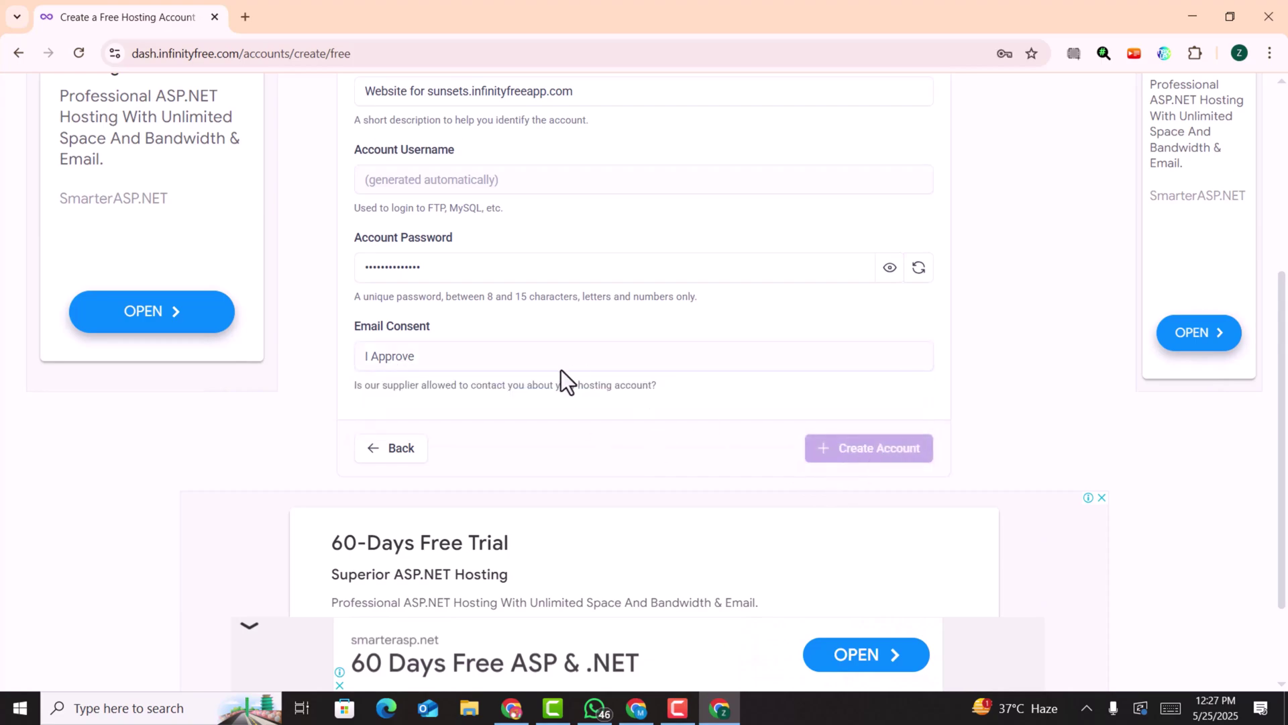
- Open the control panel of the sunsets.infinityfreeapp.com hosting account and approve its service email notices
drag(351, 356, 566, 360)
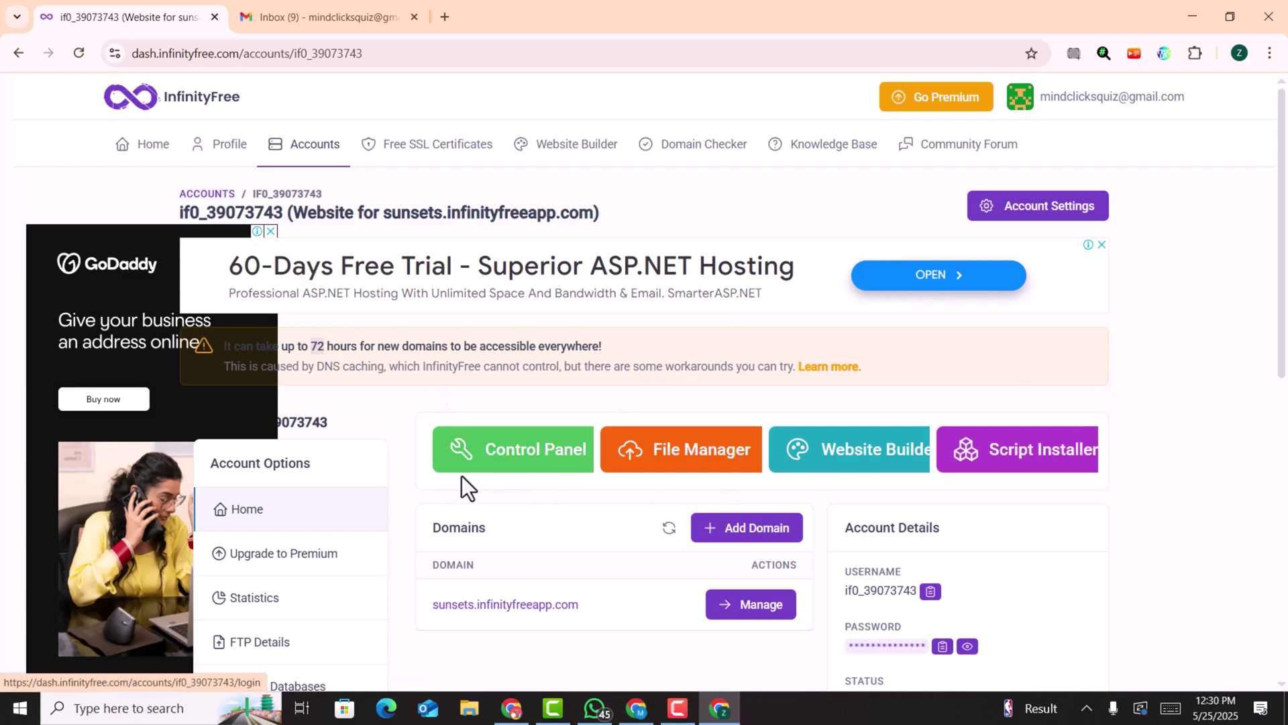
click(502, 460)
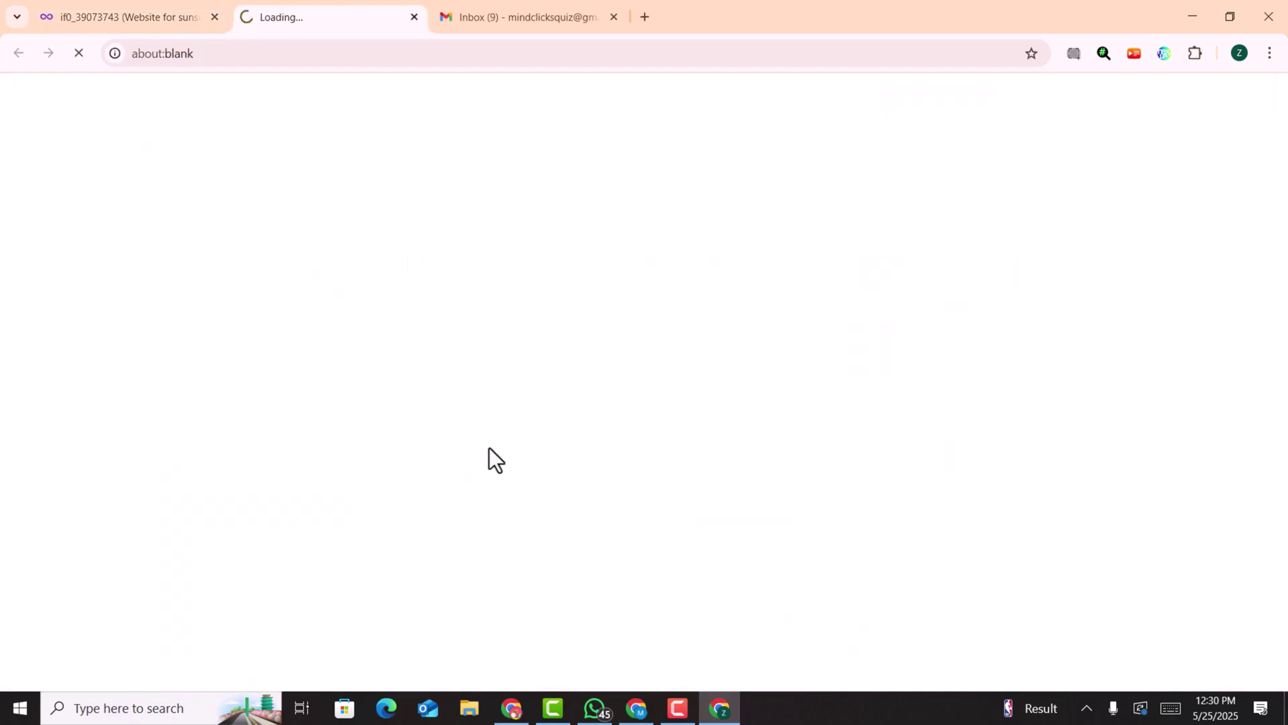
click(617, 607)
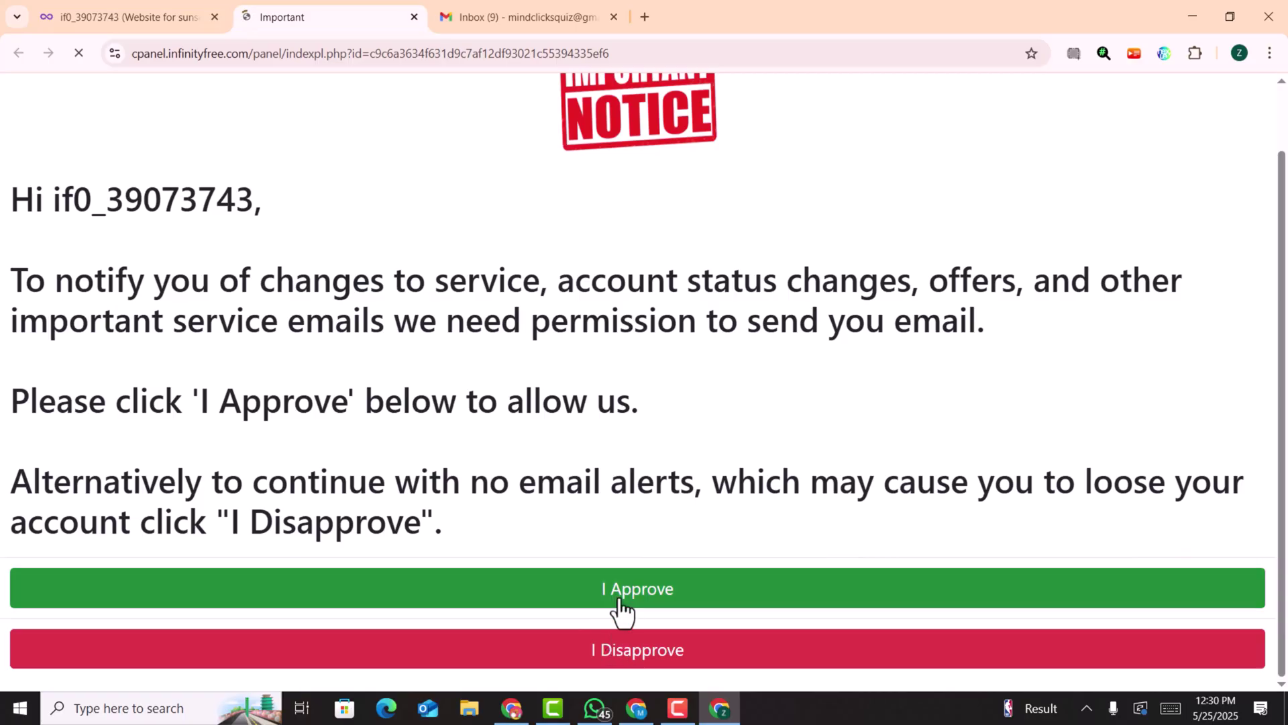
- Open the Softaculous Apps Installer from the control panel and start the WordPress installation
scroll(695, 389, down, 9)
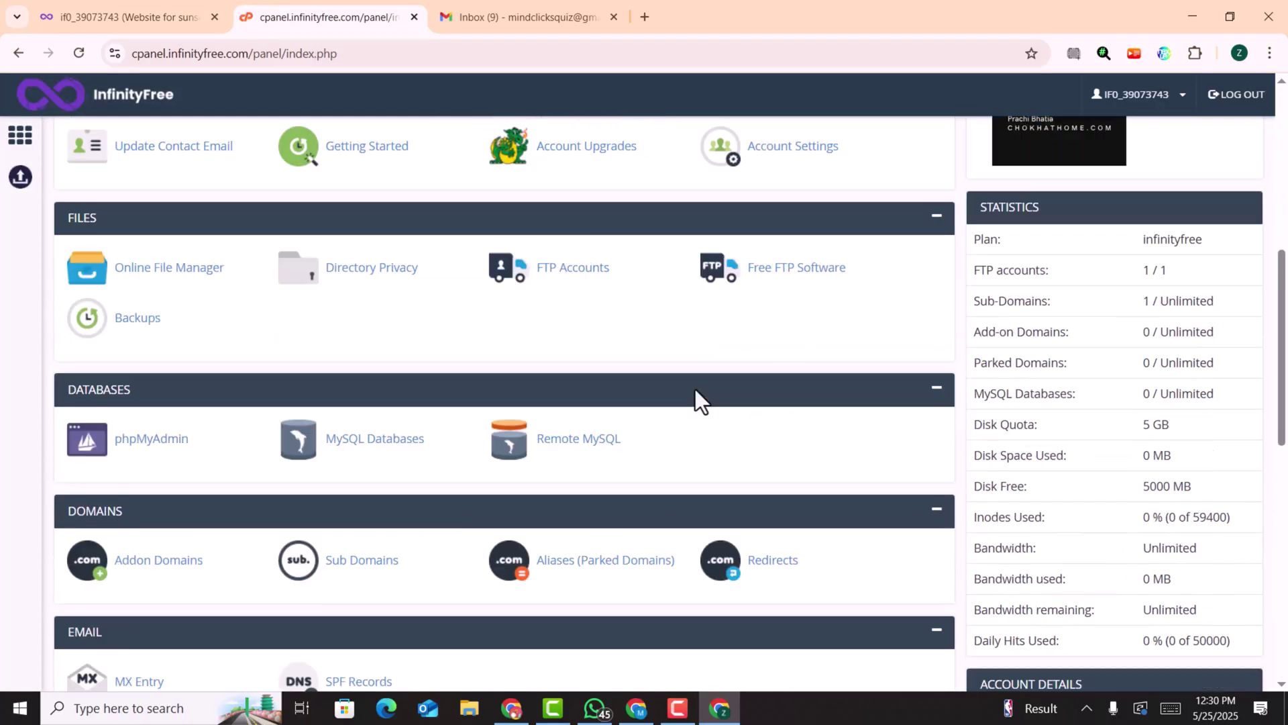
scroll(695, 390, down, 10)
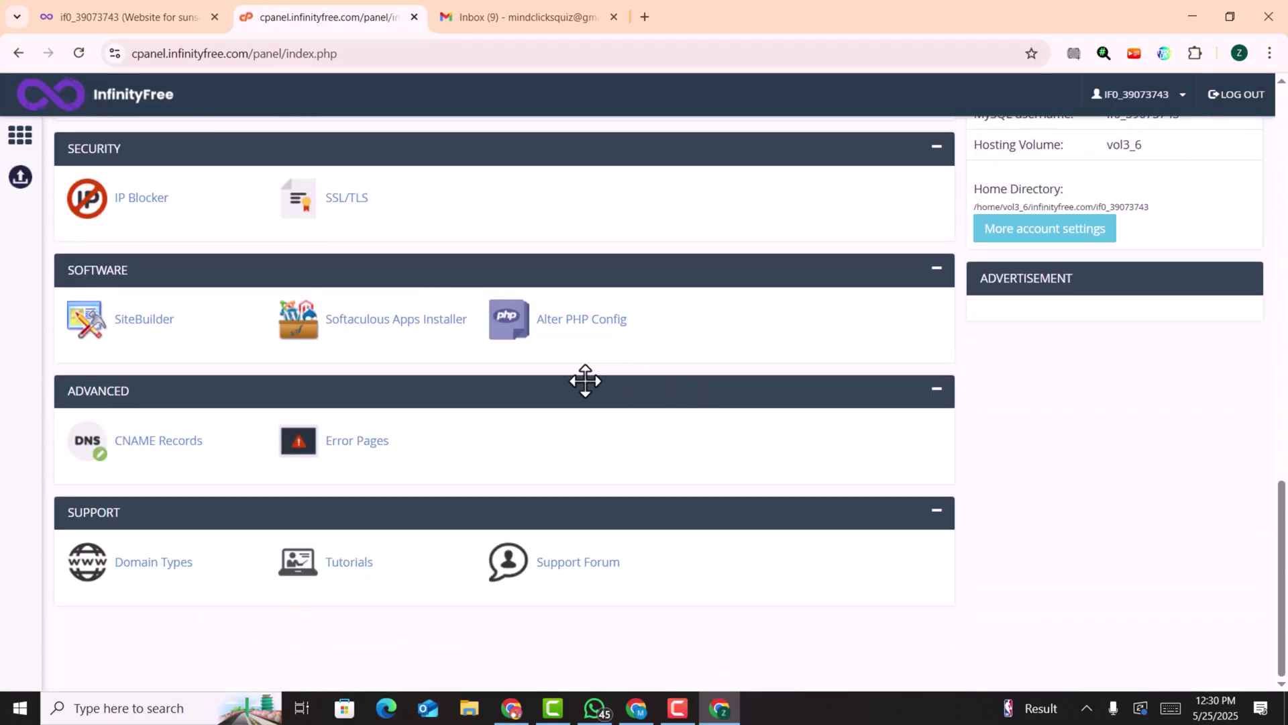
click(383, 319)
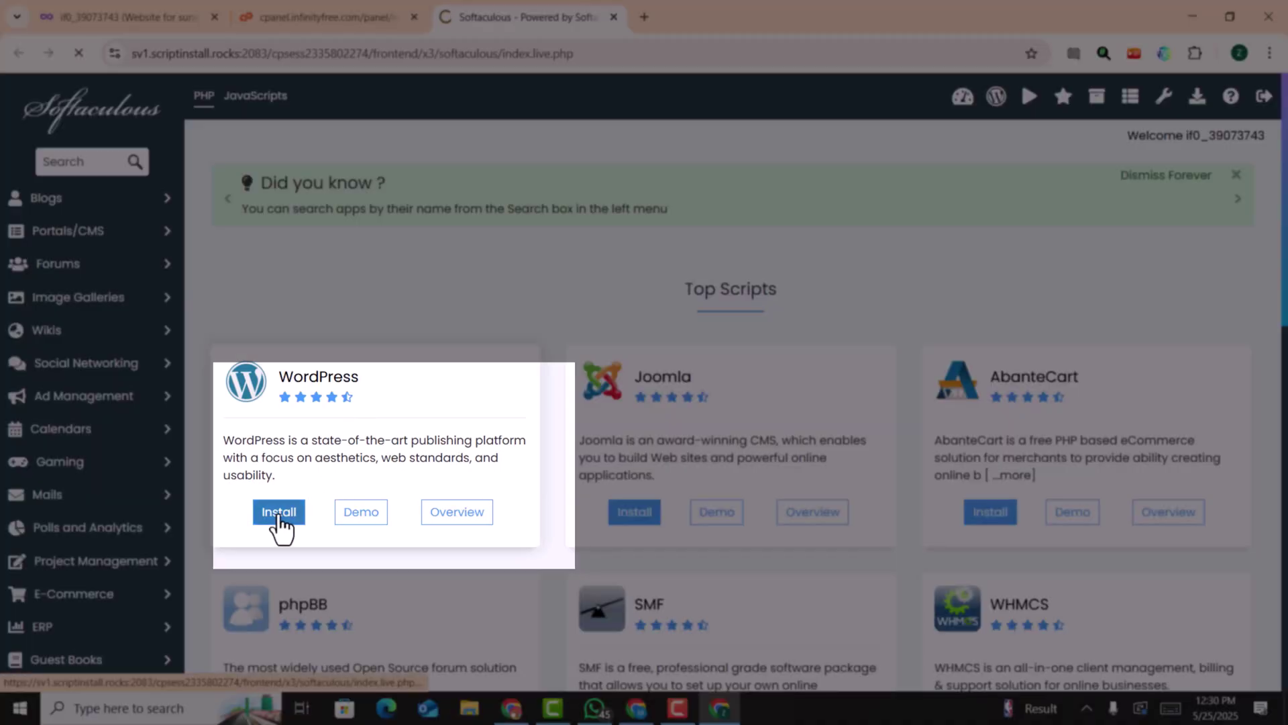
click(278, 514)
- Install WordPress 6.8.1 on sunsets.infinityfreeapp.com with the default site, admin account and English language settings
click(463, 537)
click(462, 533)
scroll(671, 402, down, 6)
click(824, 341)
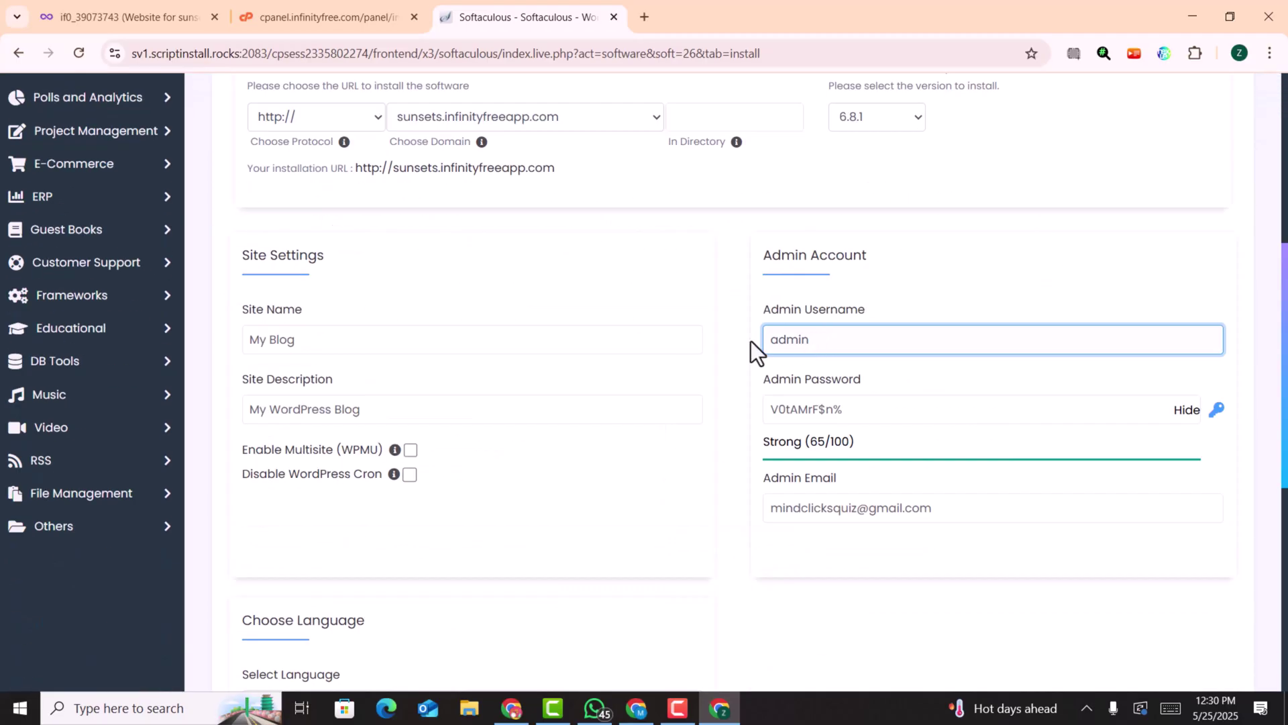
scroll(738, 402, down, 10)
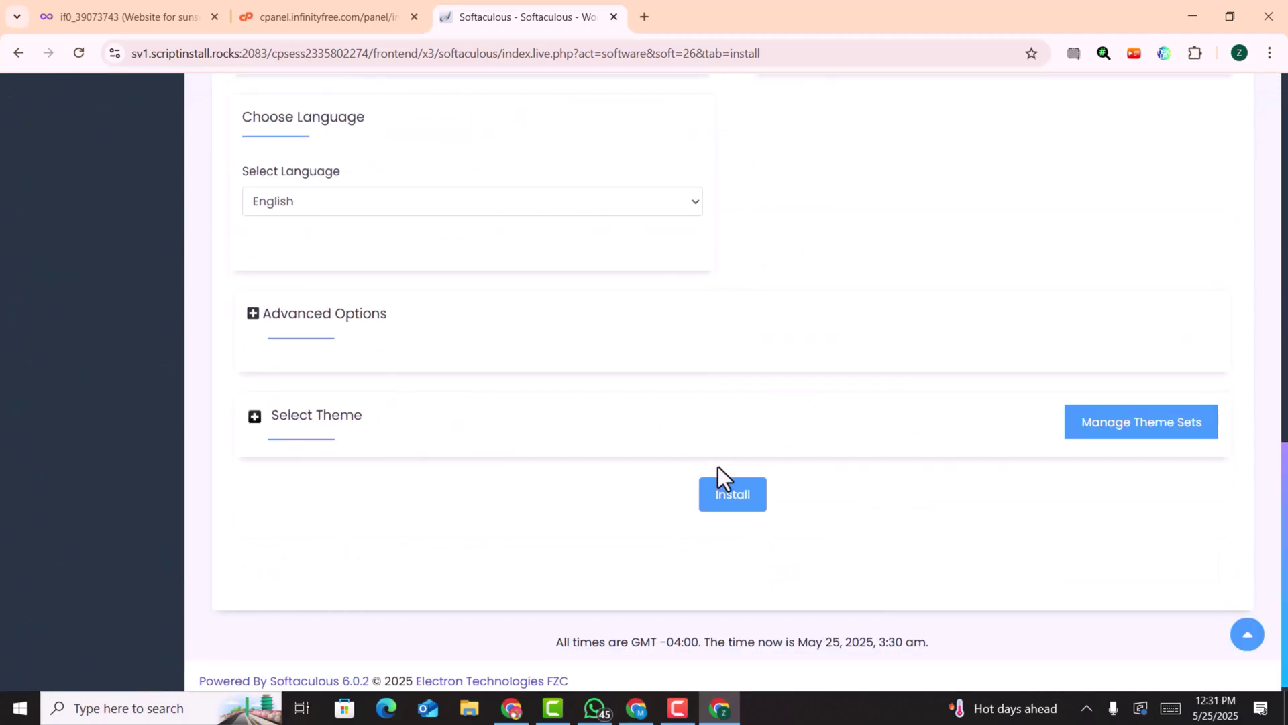
click(714, 499)
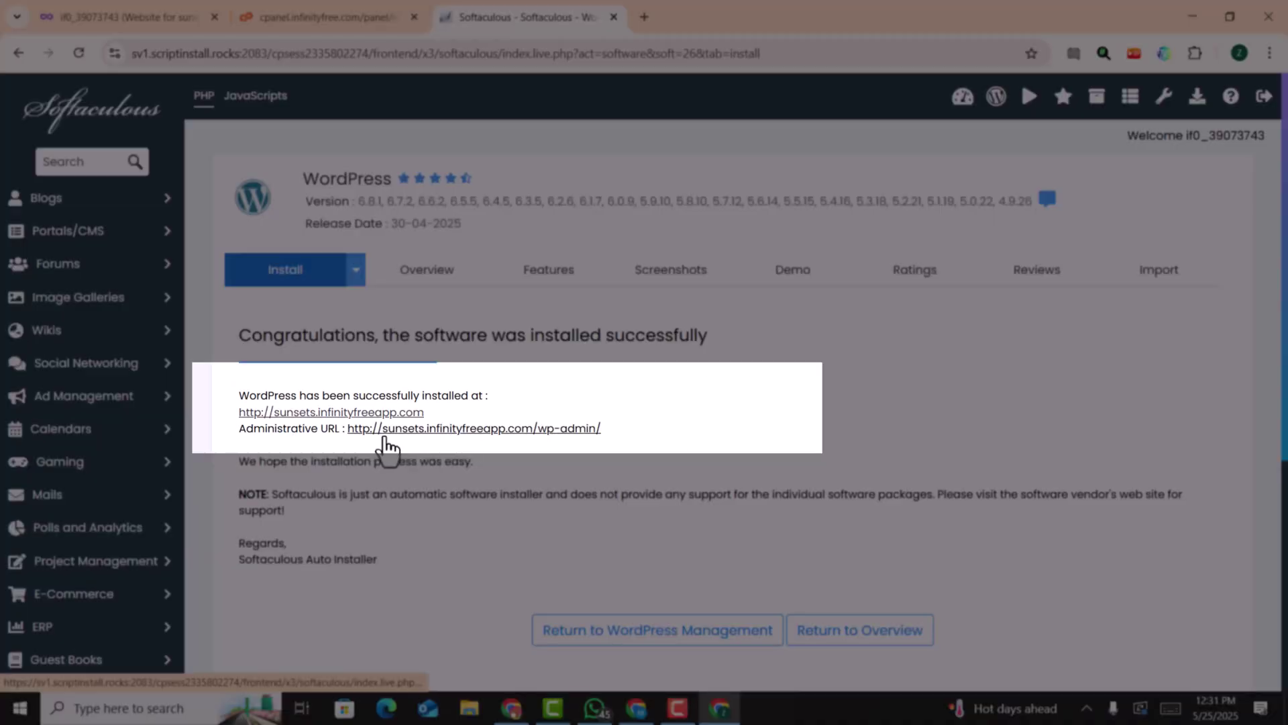
- Go to the WordPress admin dashboard and open the page for adding a new plugin
click(426, 430)
drag(711, 17, 295, 18)
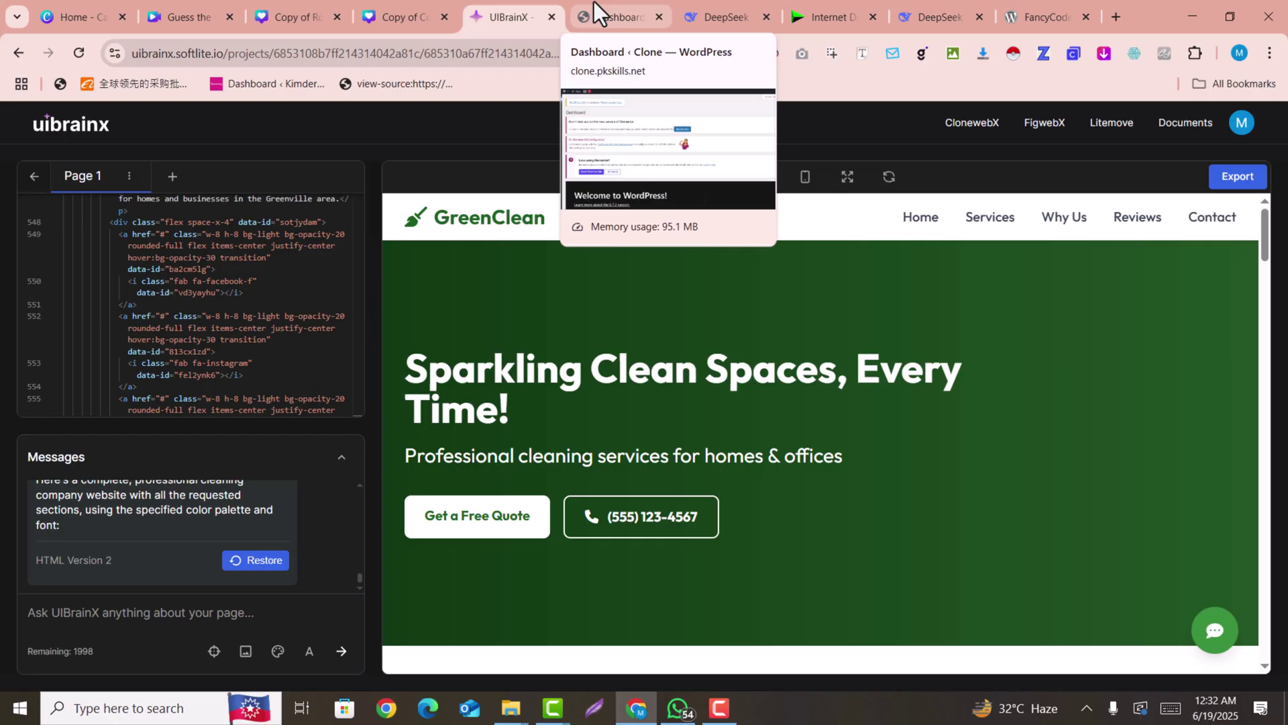
click(594, 3)
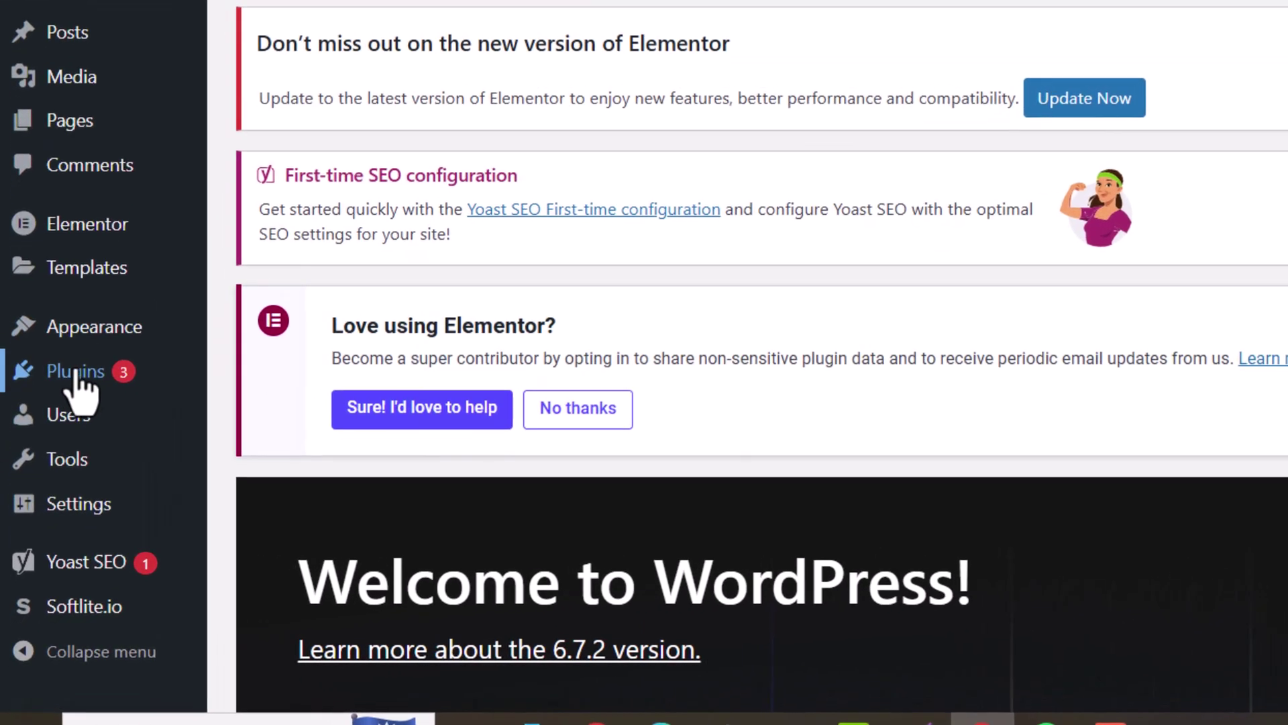
mouse_move(51, 473)
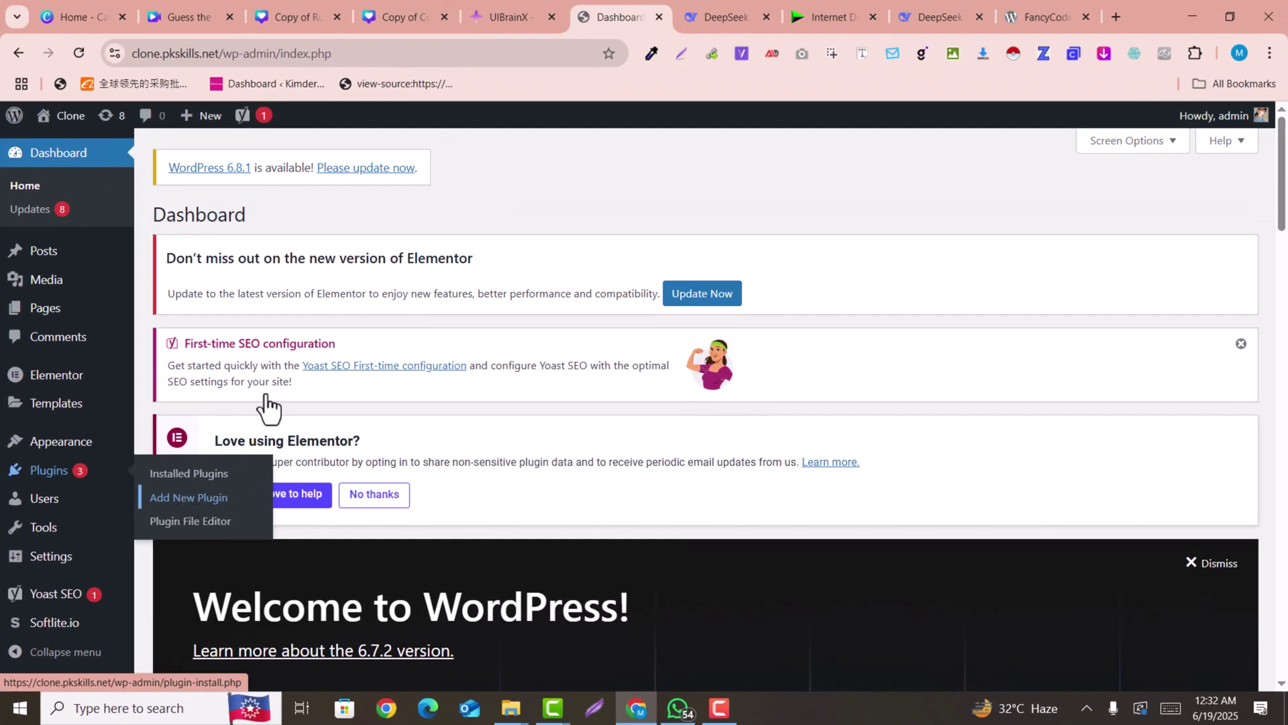
click(510, 13)
click(597, 7)
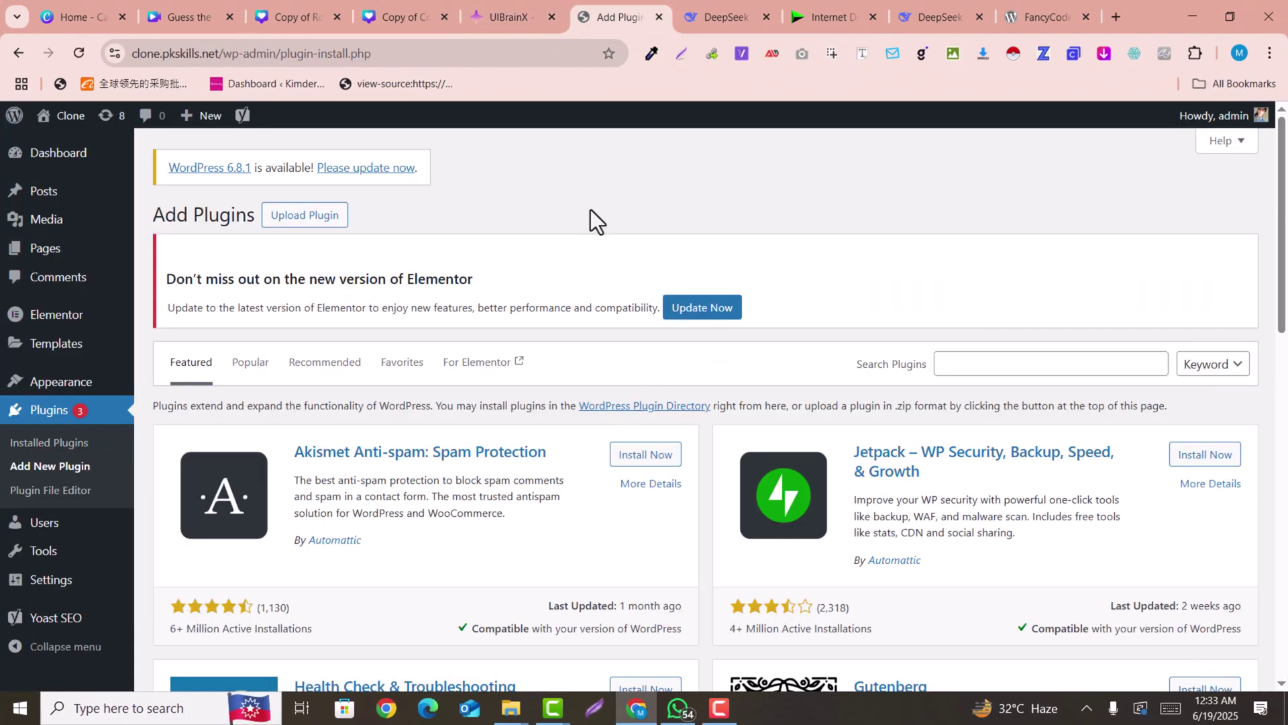
- Switch to UIBrainX, set the export page builder to Gutenberg, and download the Softlite.io Integration Plugin version 1.0.41
click(507, 18)
click(1249, 181)
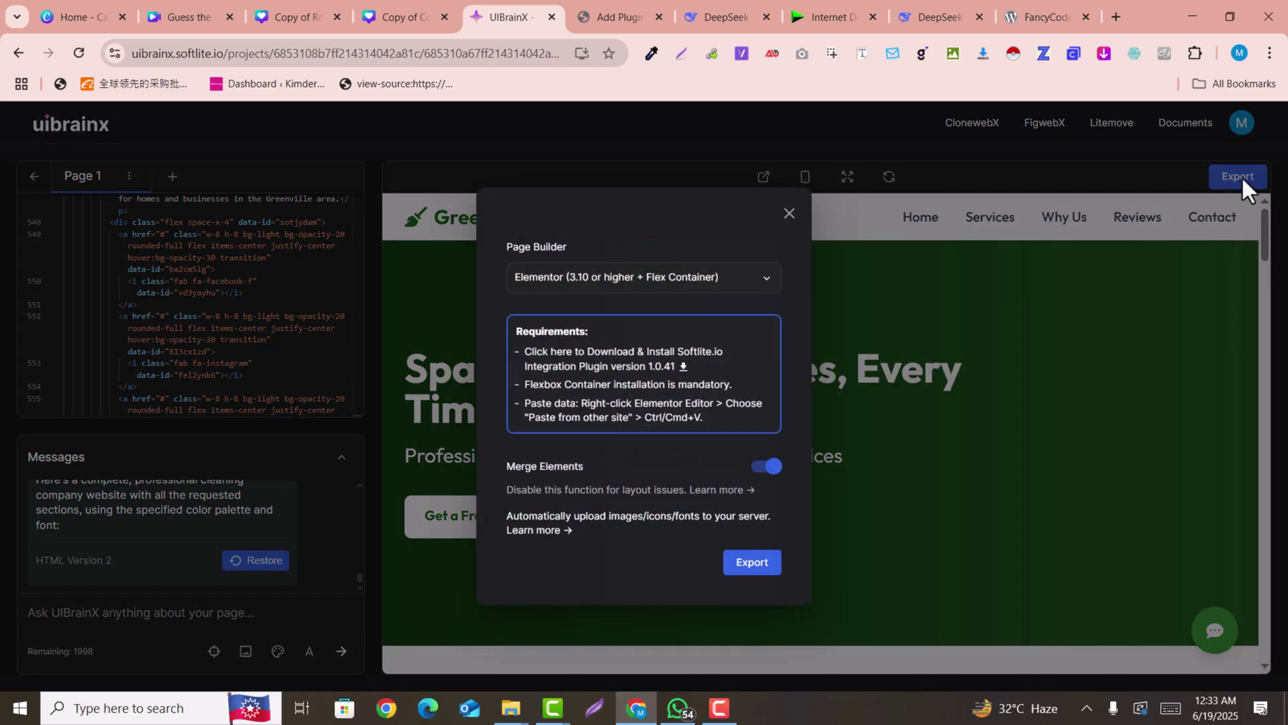
click(585, 277)
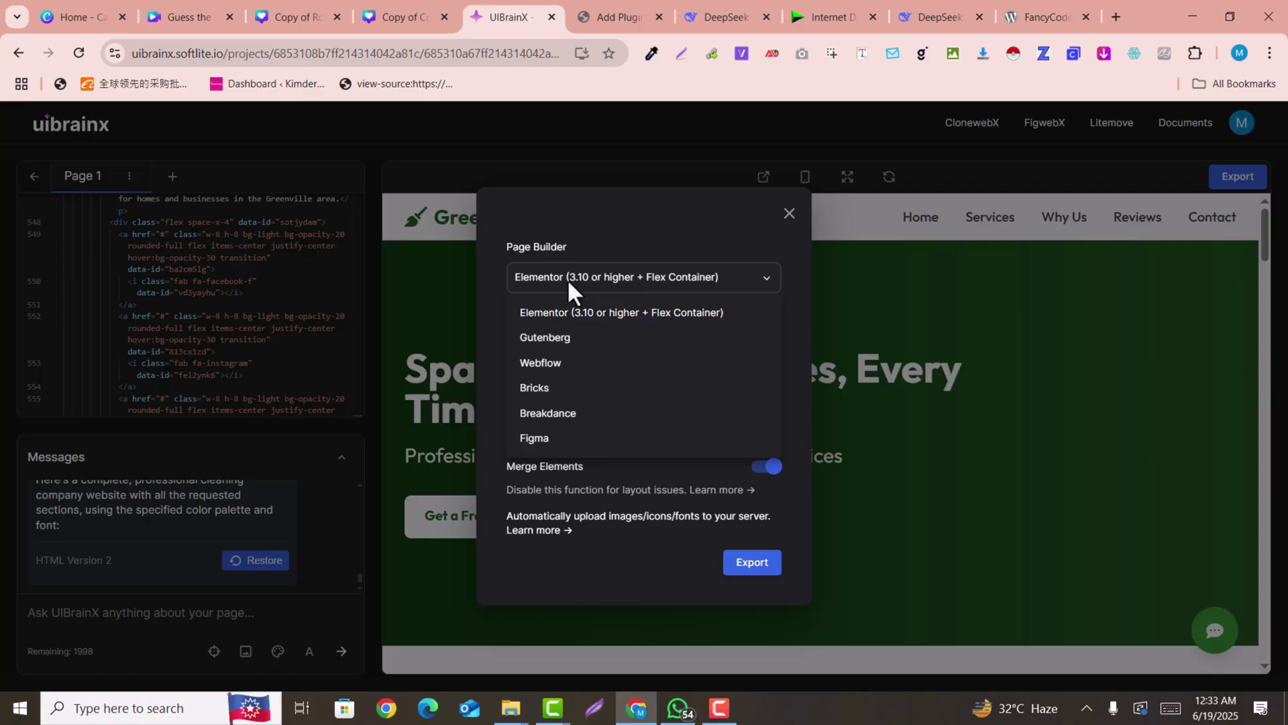
click(542, 340)
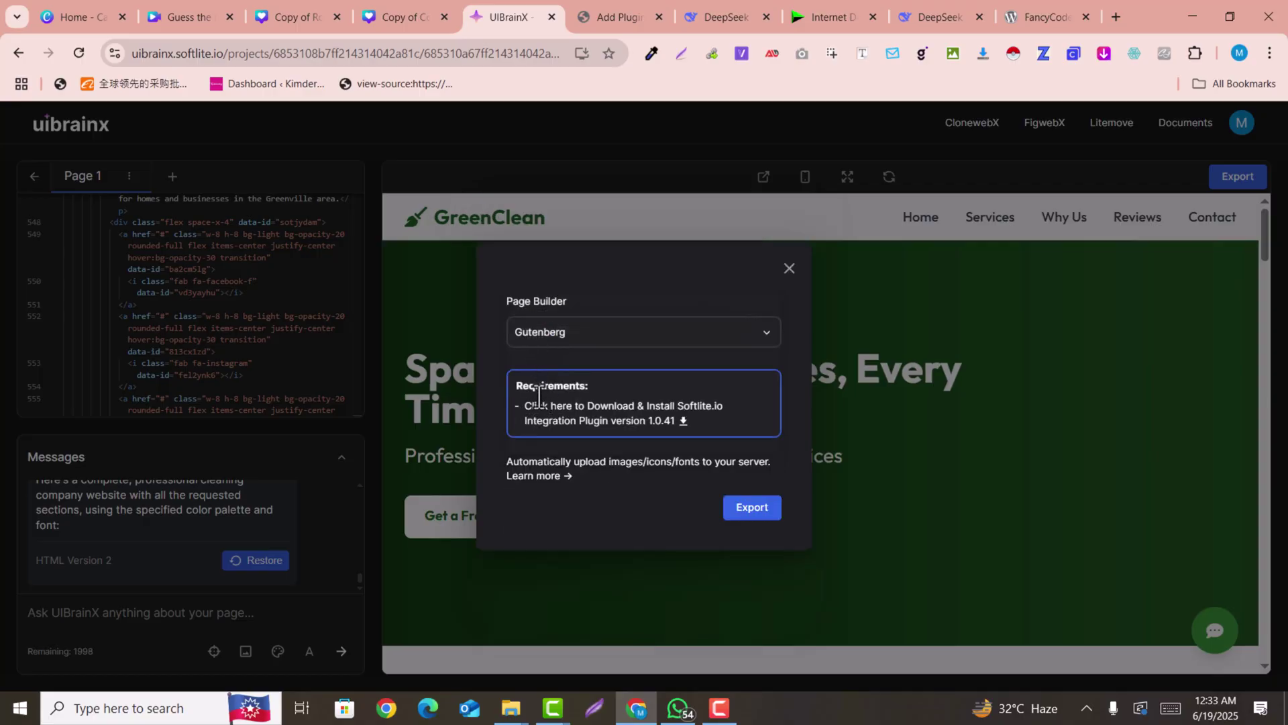
click(617, 429)
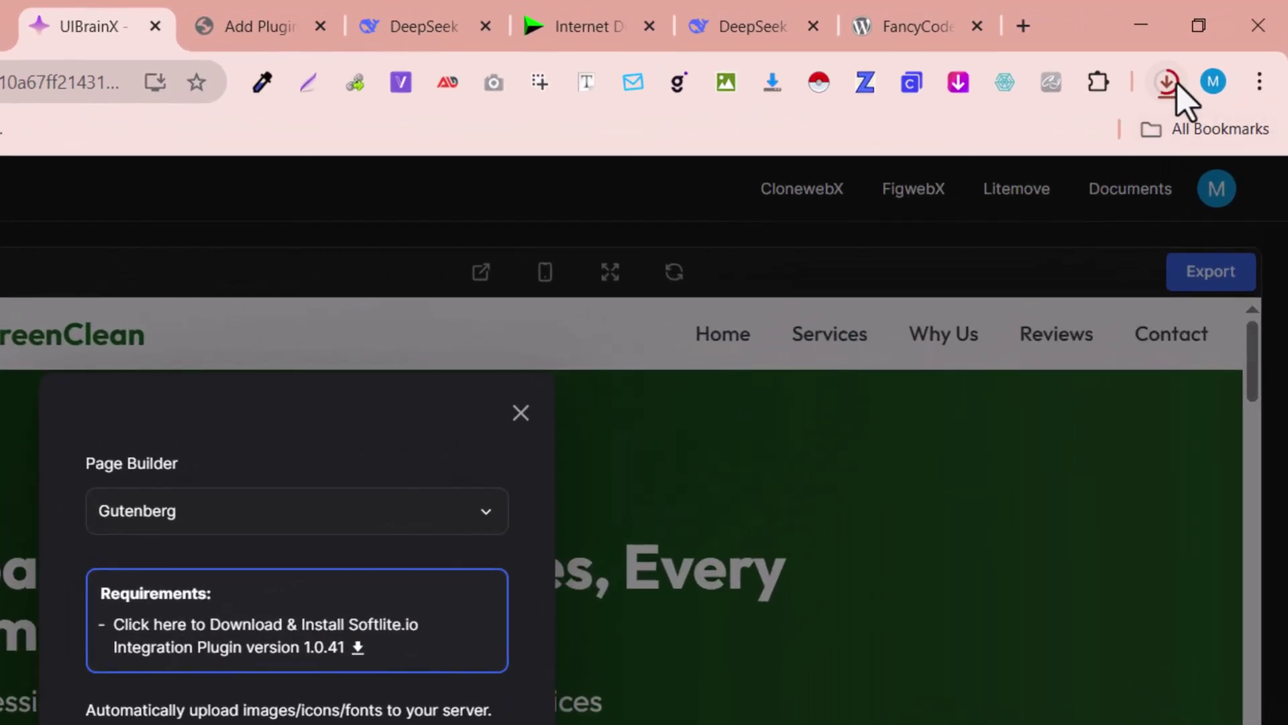
click(1171, 84)
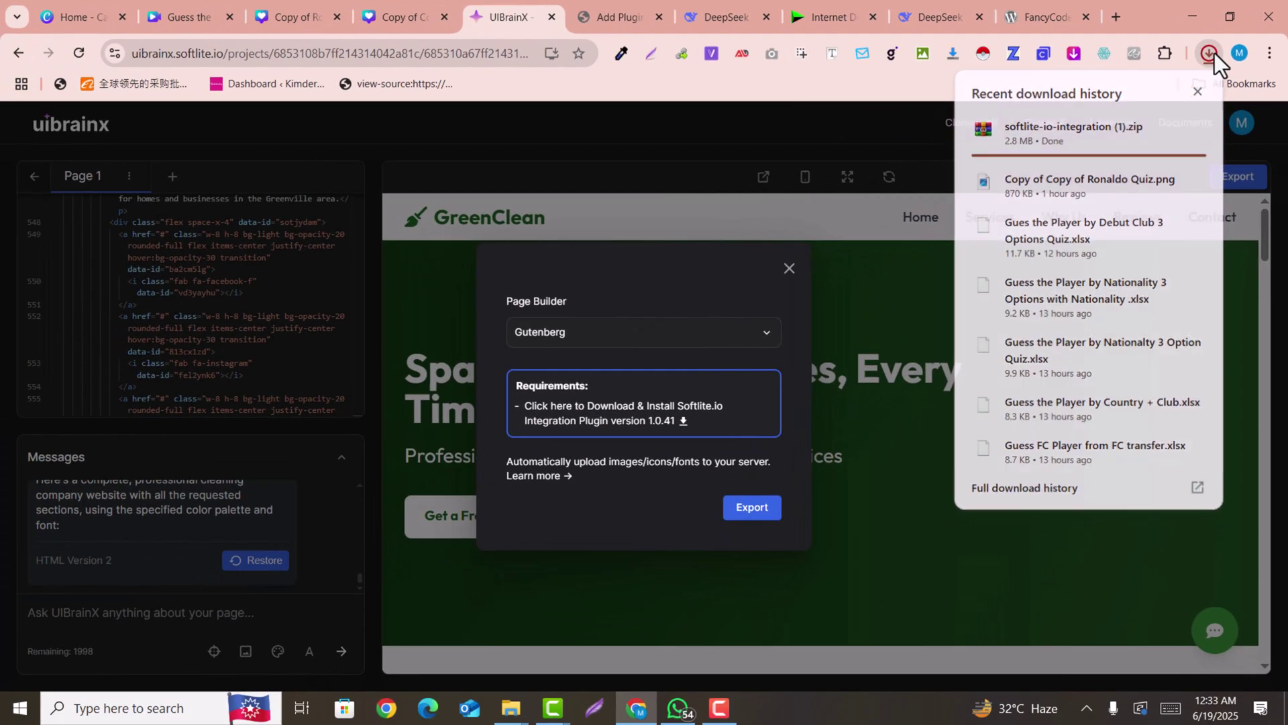
click(1211, 54)
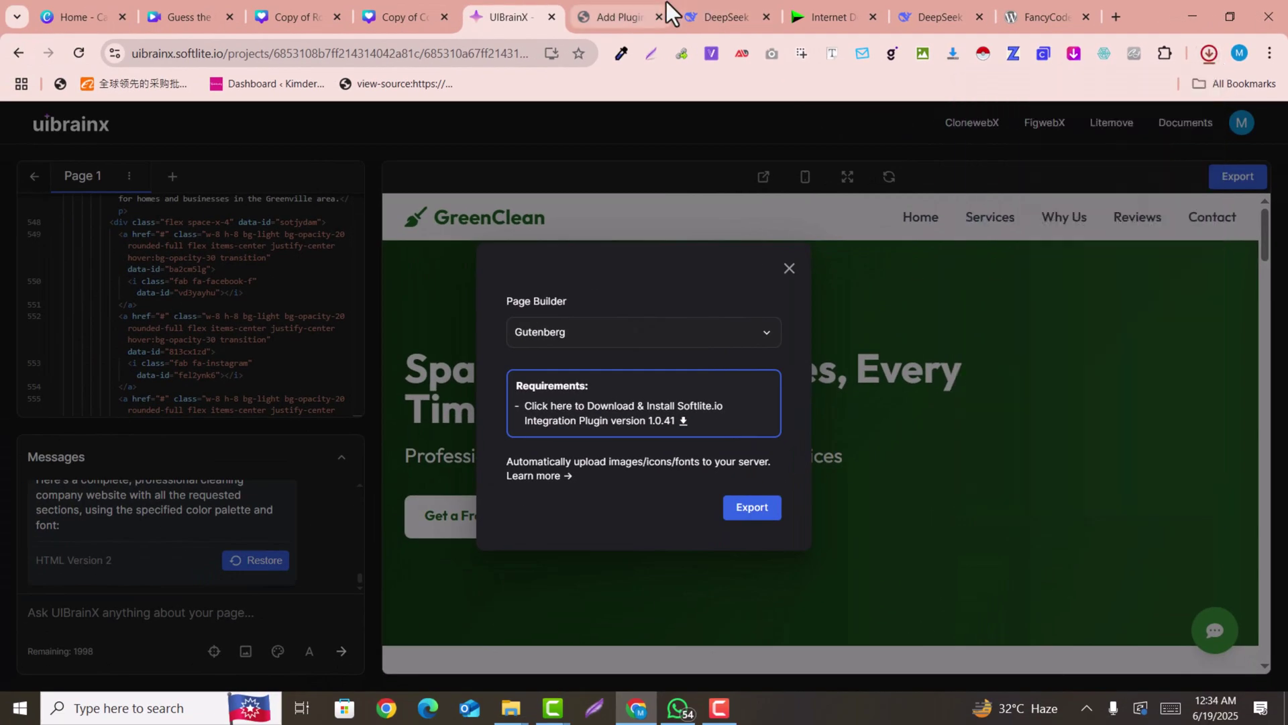
- Switch to WordPress, then upload, install and activate the softlite-io-integration.zip plugin
click(638, 1)
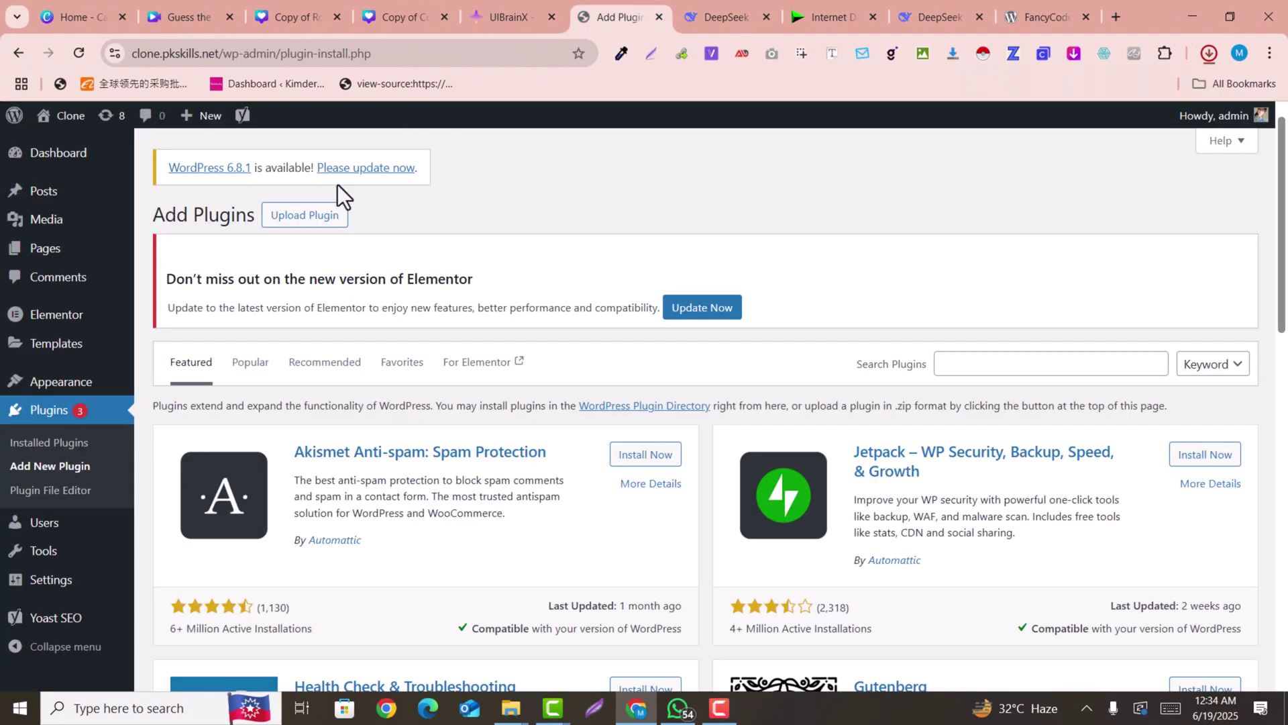
click(322, 215)
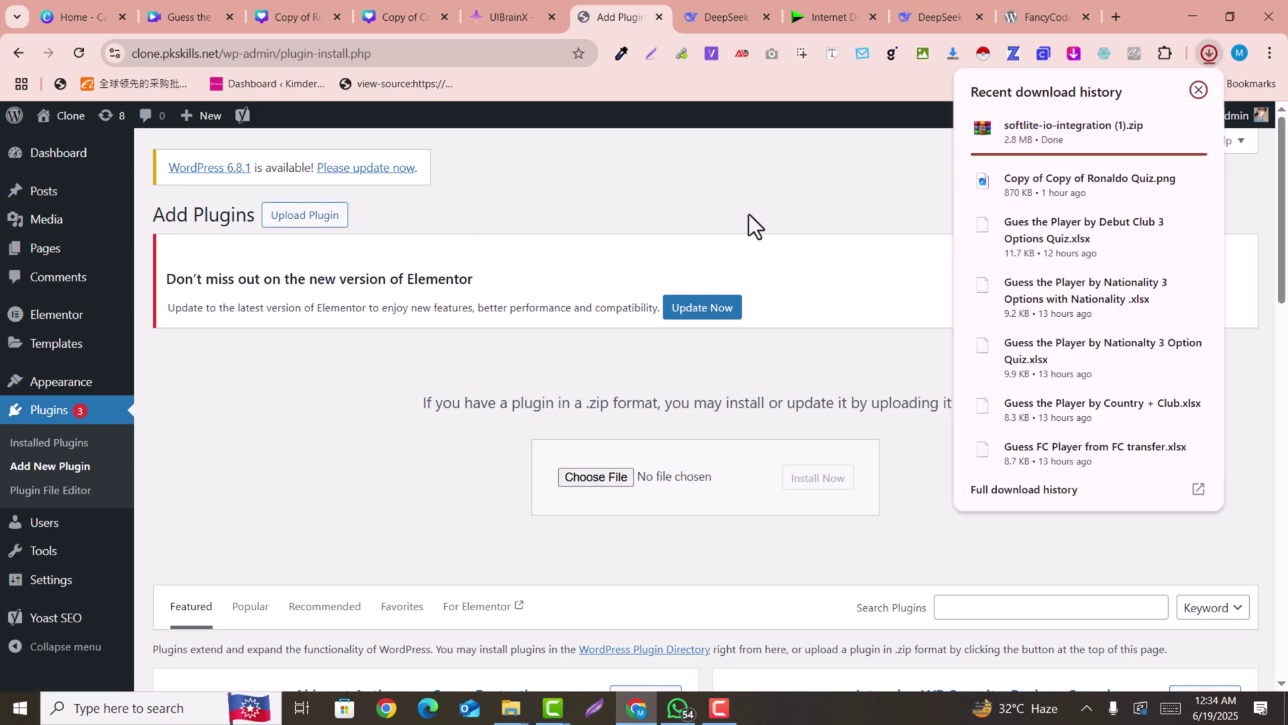
click(589, 473)
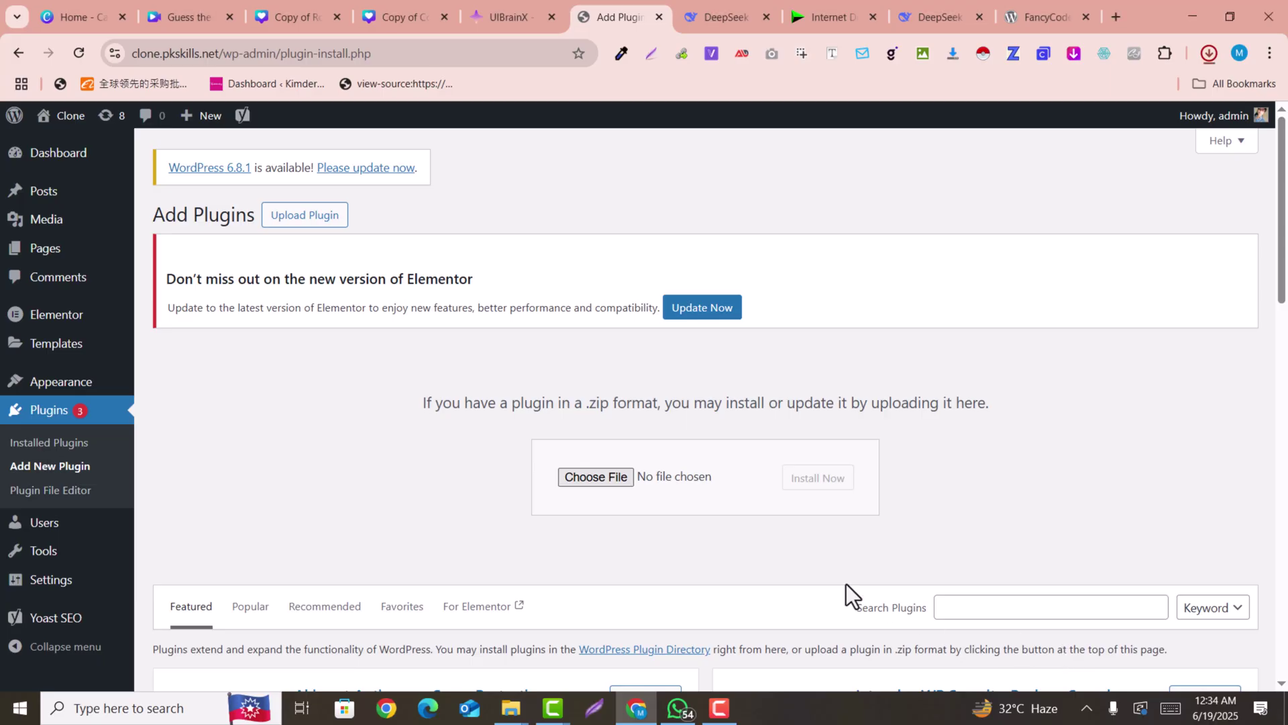
click(822, 480)
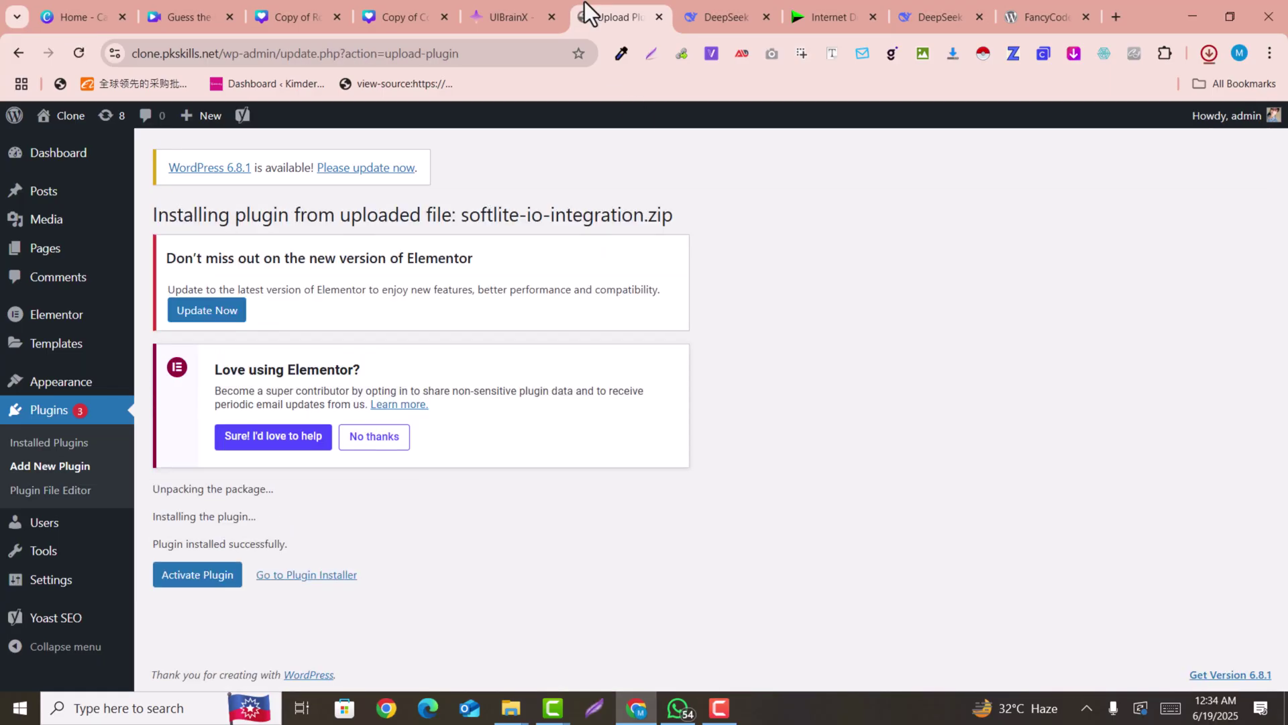
click(187, 579)
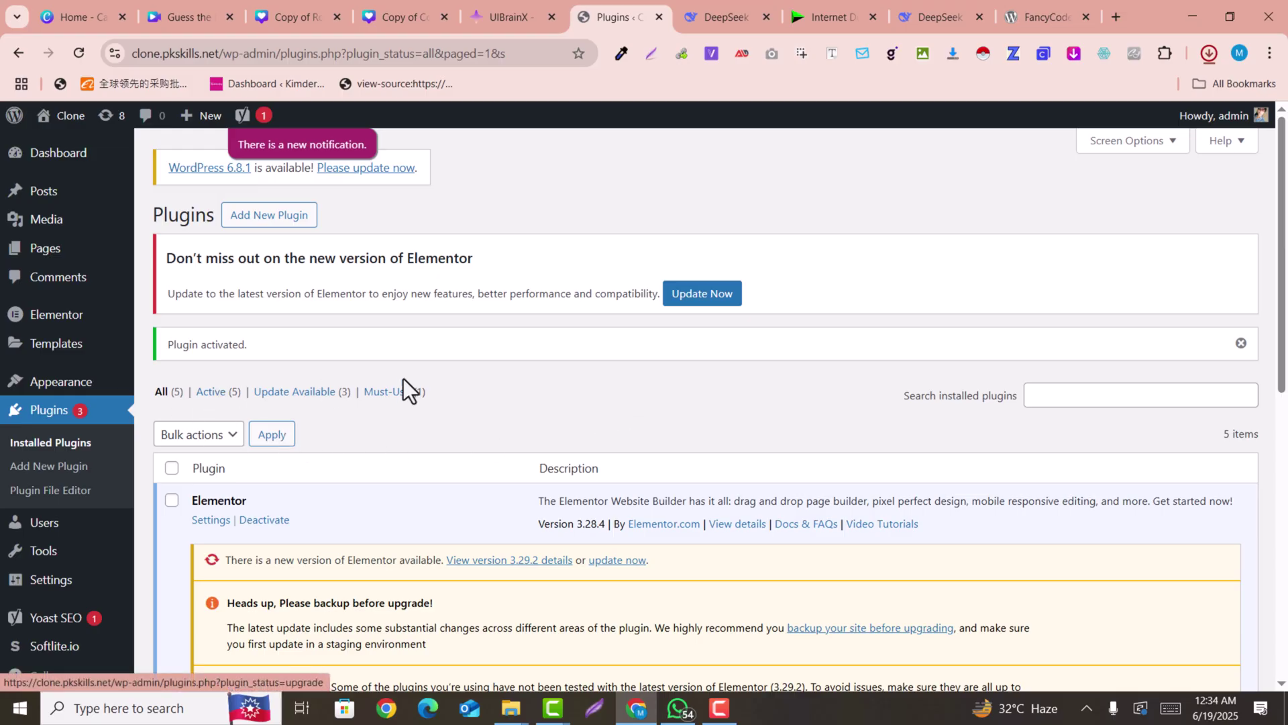
- Deactivate the Elementor and Elementor Pro plugins together with a bulk action and review the installed plugin list
scroll(999, 372, down, 4)
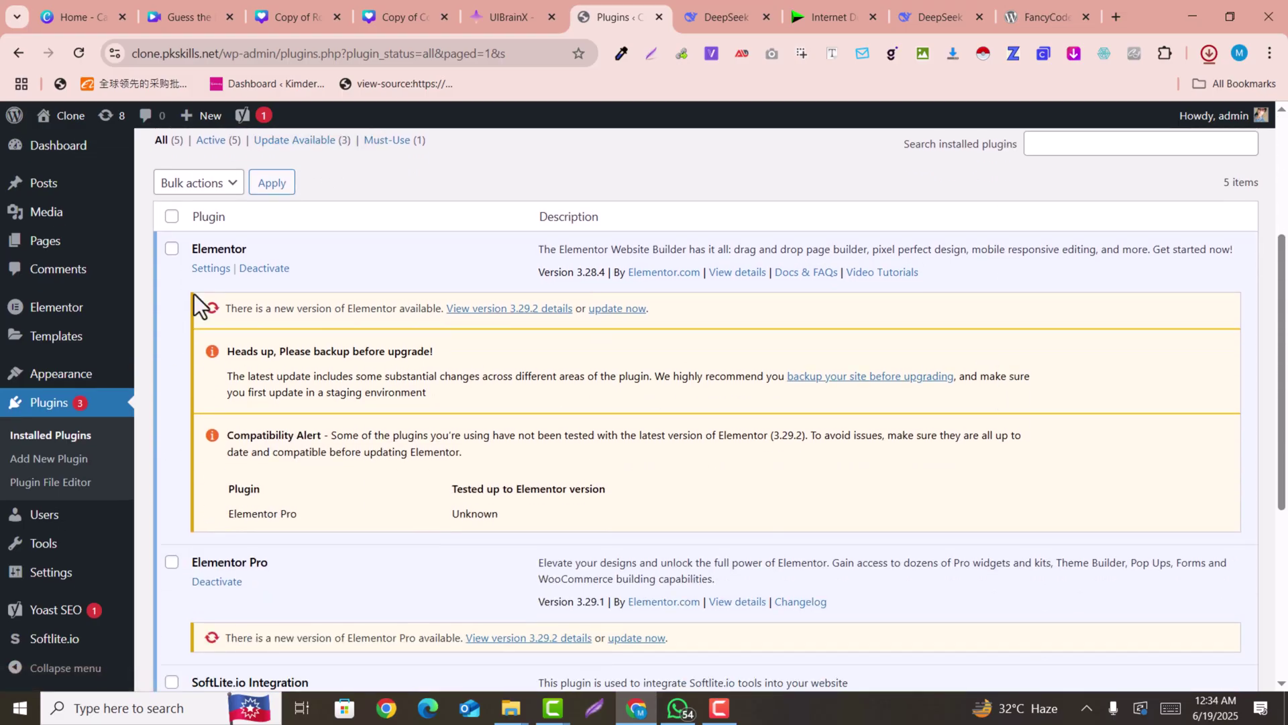
scroll(223, 324, down, 3)
scroll(222, 416, up, 3)
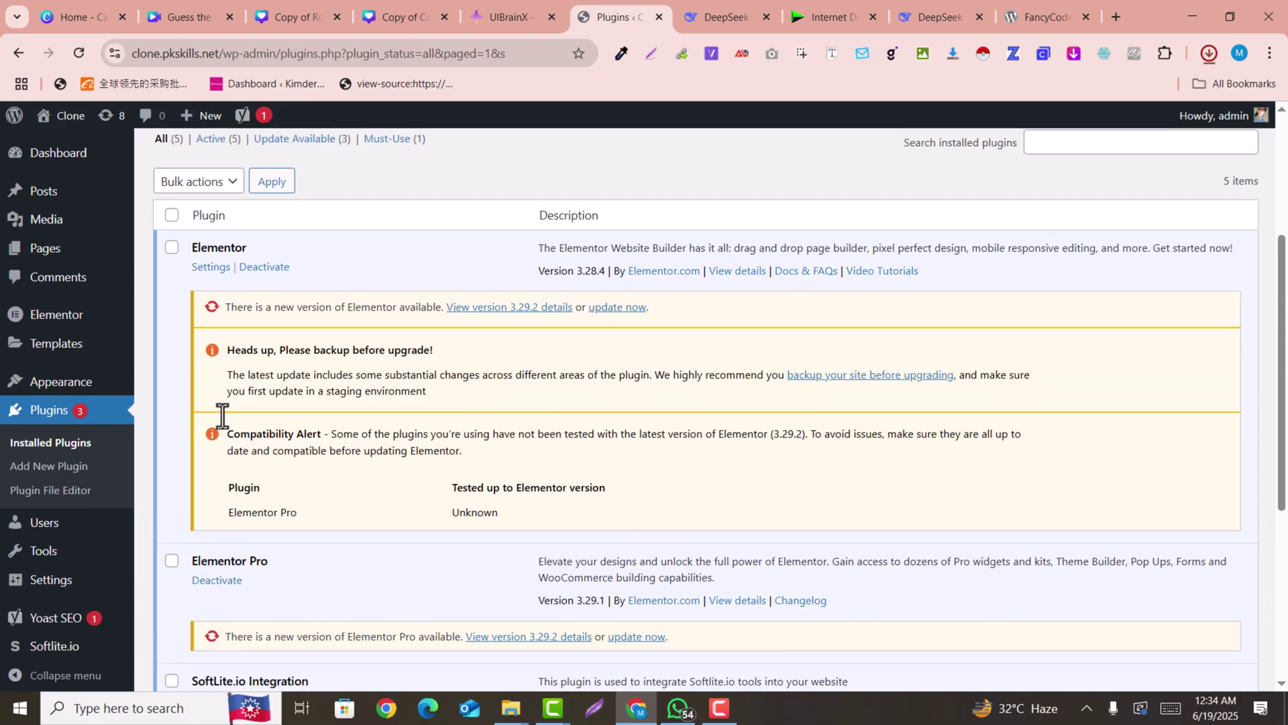
click(172, 248)
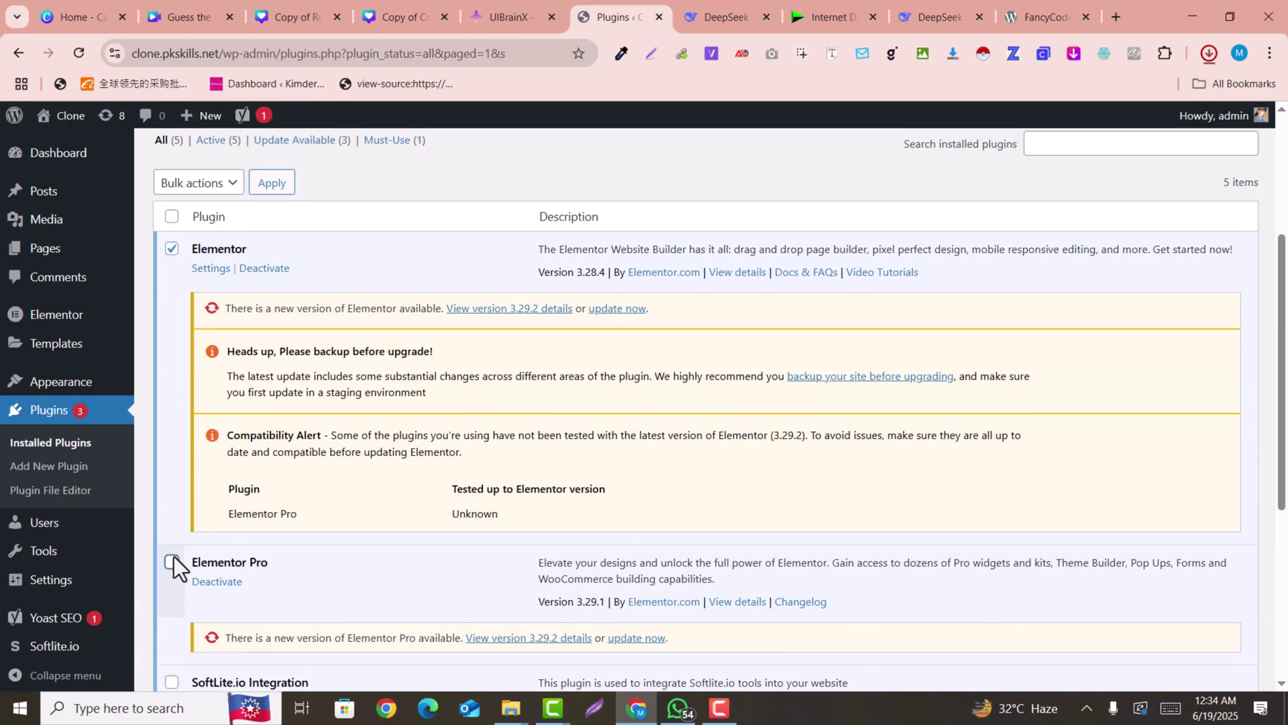
click(200, 183)
click(200, 252)
click(259, 182)
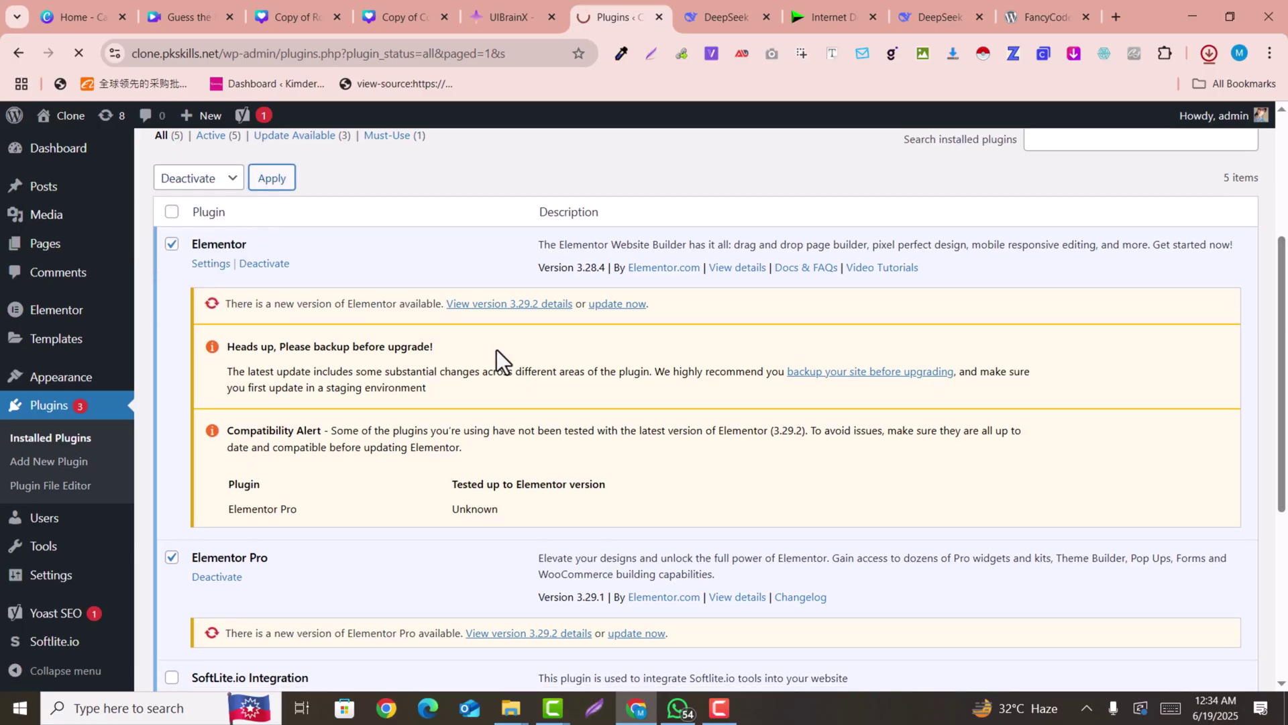
scroll(496, 350, down, 3)
scroll(497, 351, down, 3)
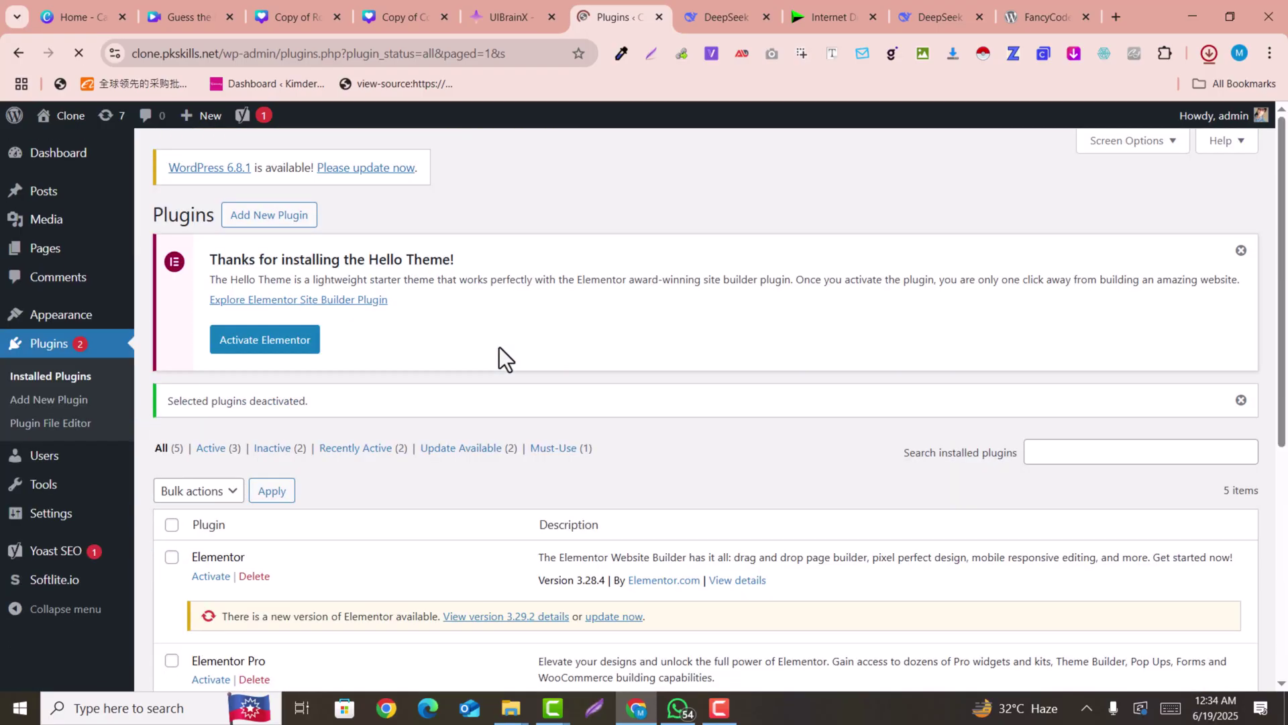
scroll(499, 348, down, 5)
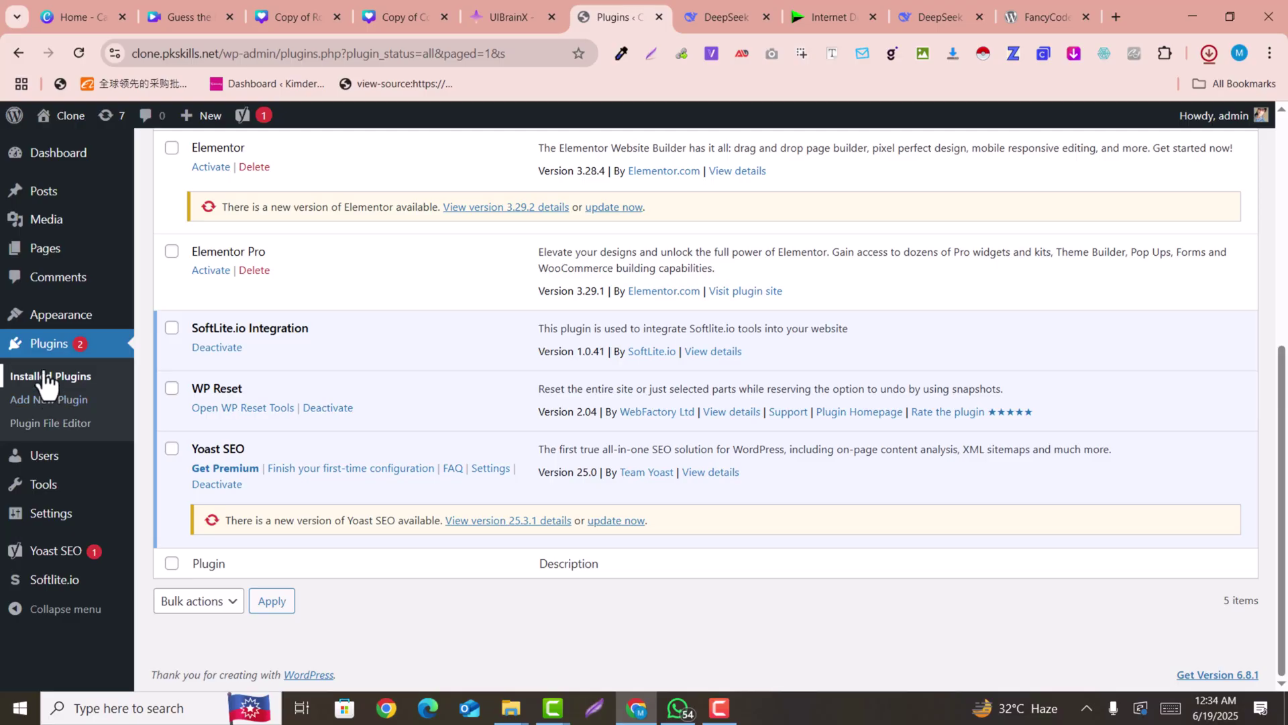
- Open the installed WordPress themes and activate the Astra theme
mouse_move(50, 316)
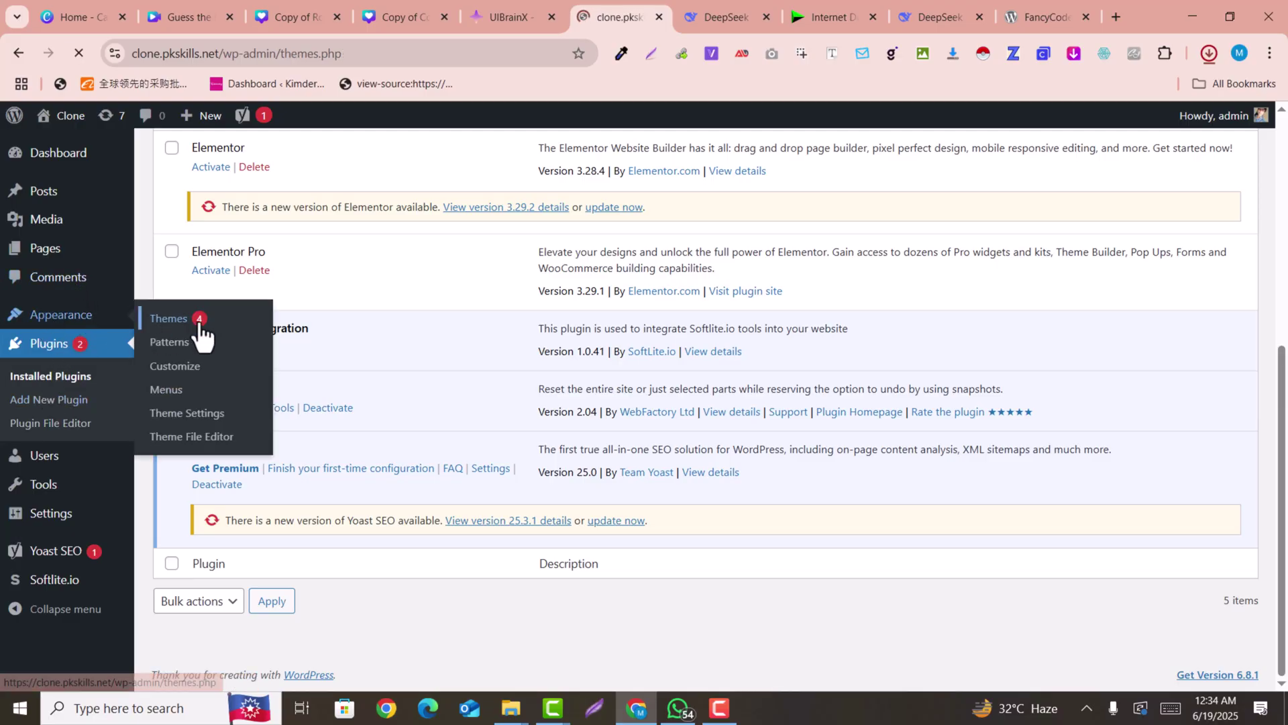
scroll(719, 269, down, 2)
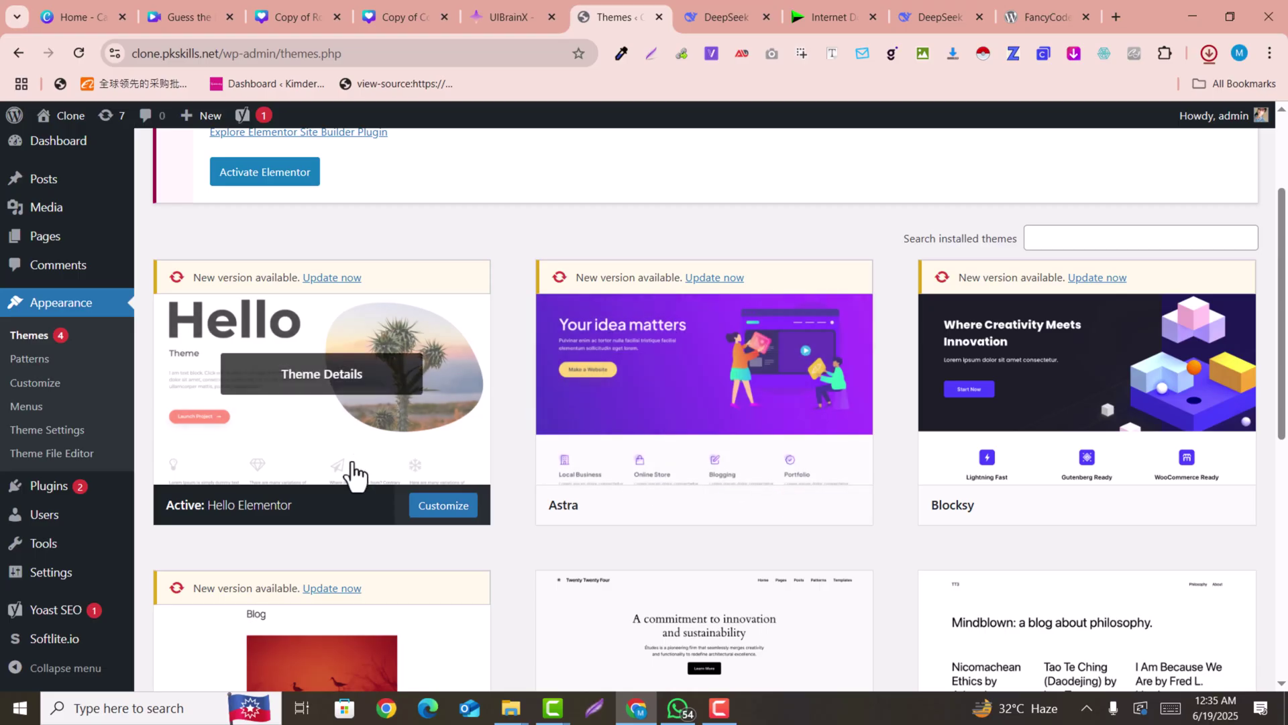
click(758, 513)
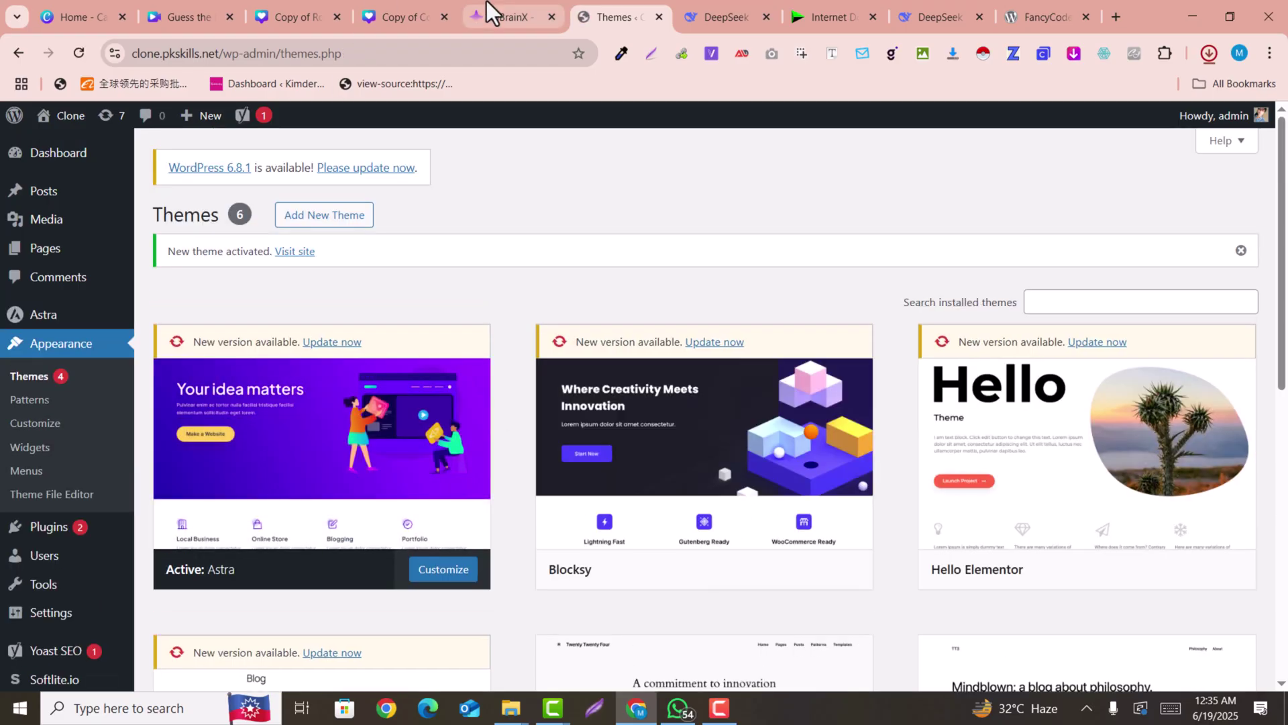
- Add a new WordPress page and title it Landing Page
mouse_move(51, 255)
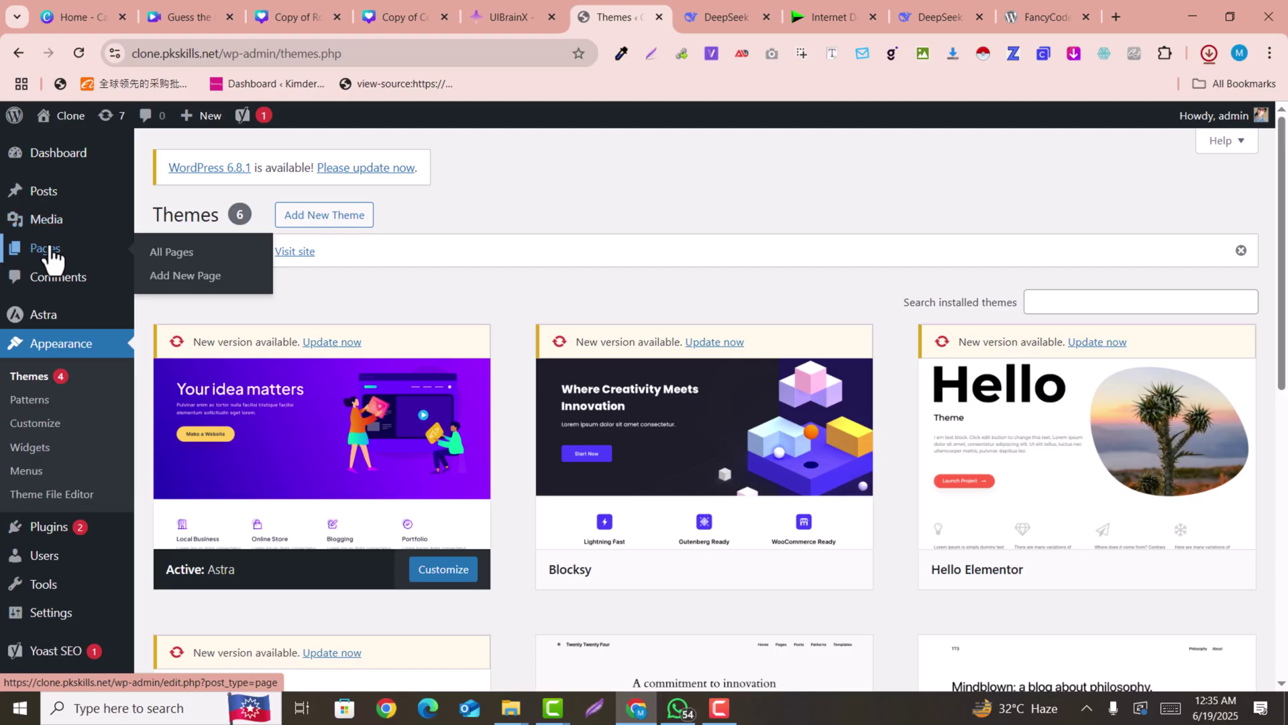
click(196, 276)
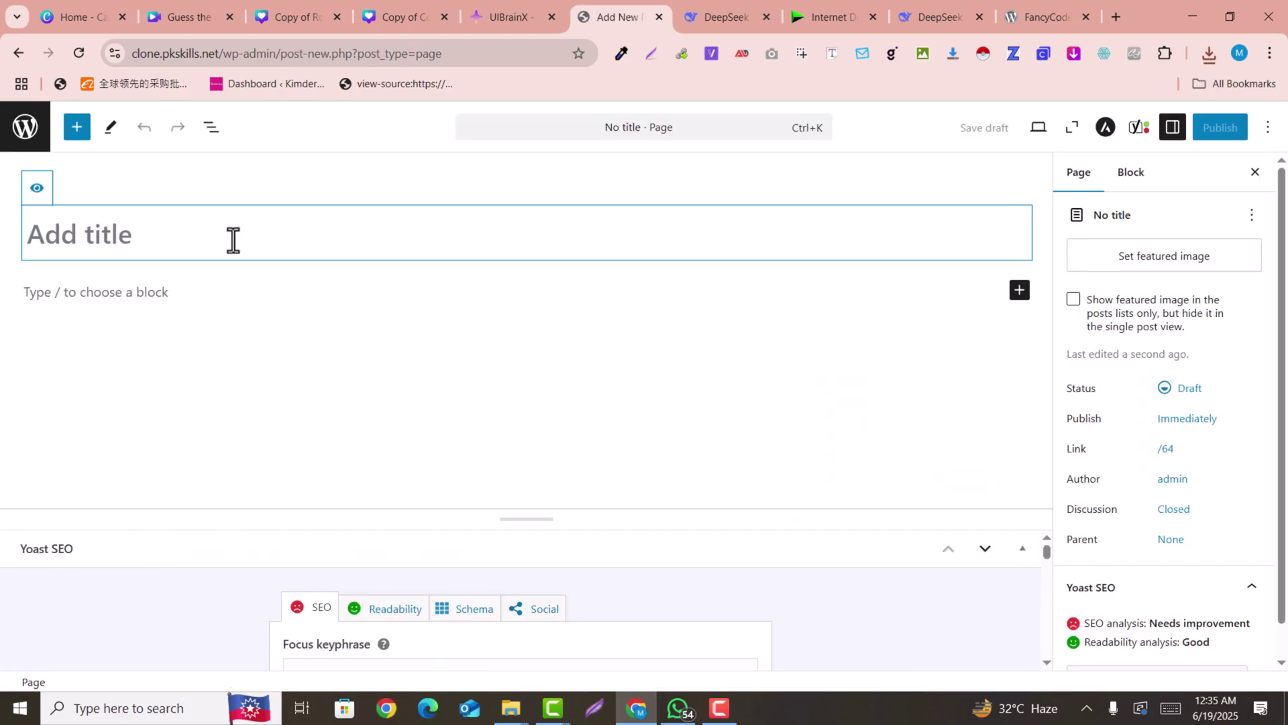
text(Landing )
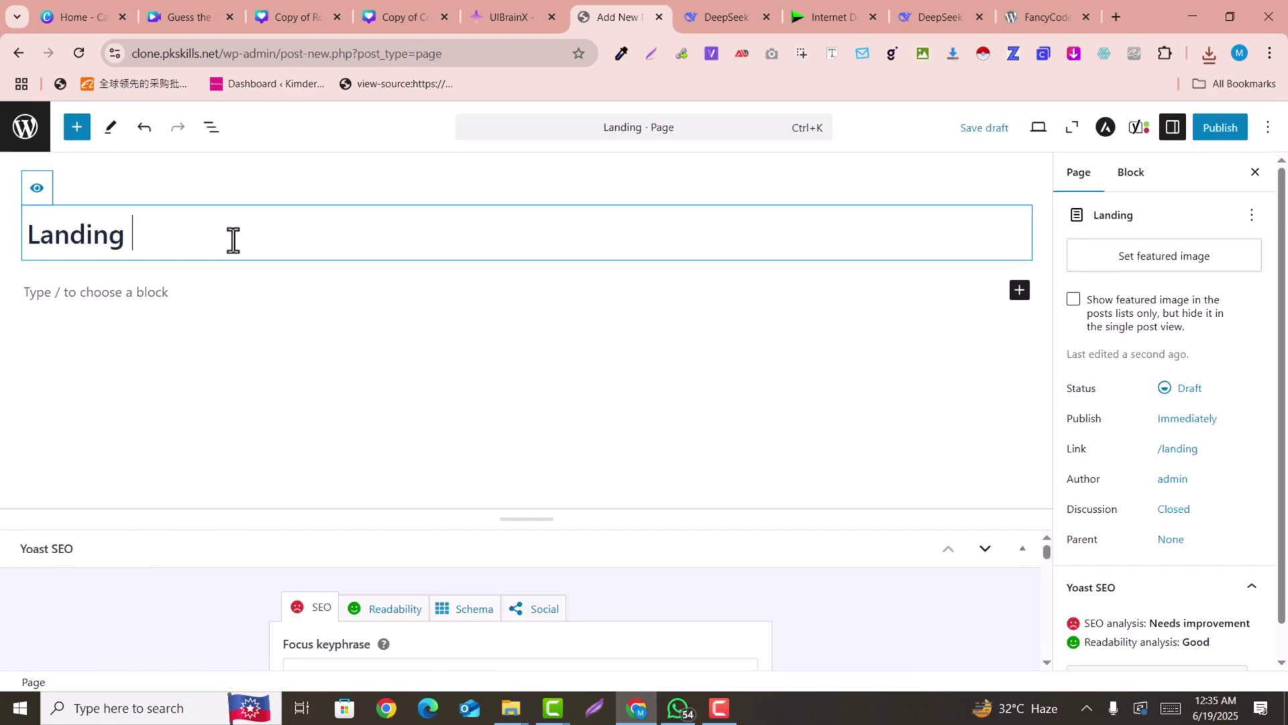
text(Page)
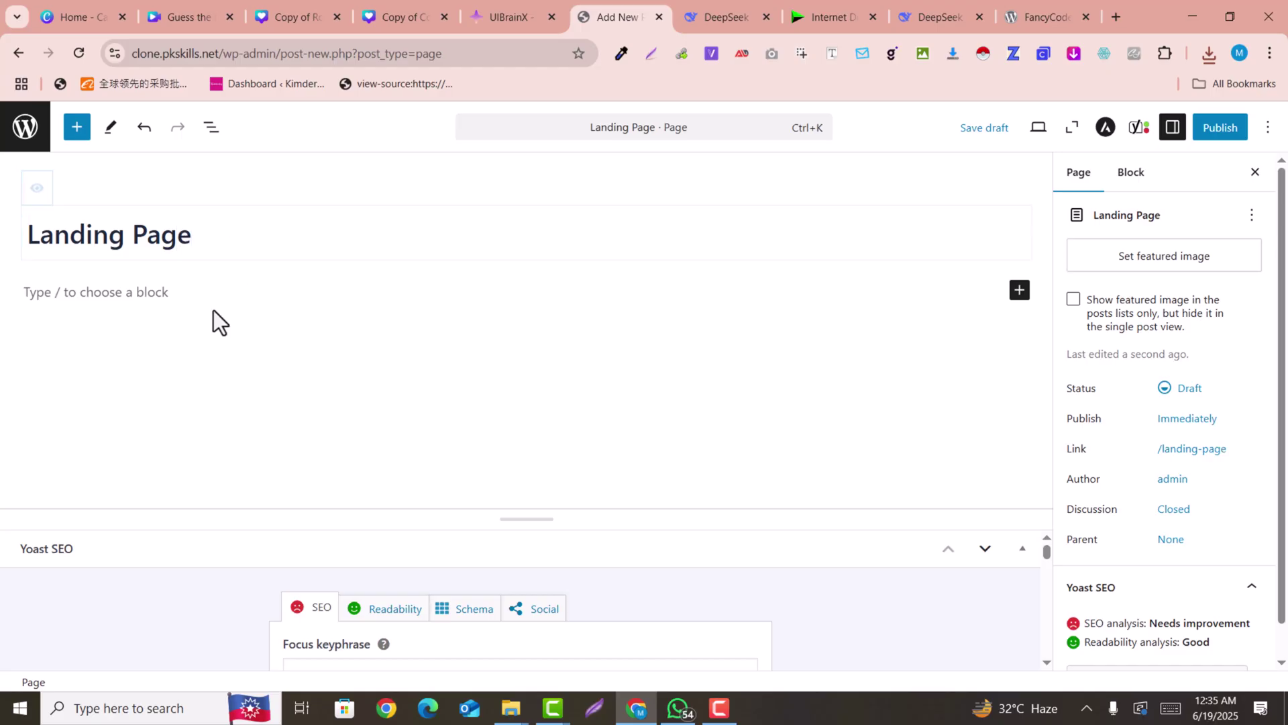
- Switch to UIBrainX and export the generated GreenClean page to the clipboard with Gutenberg as the page builder
click(442, 4)
click(509, 13)
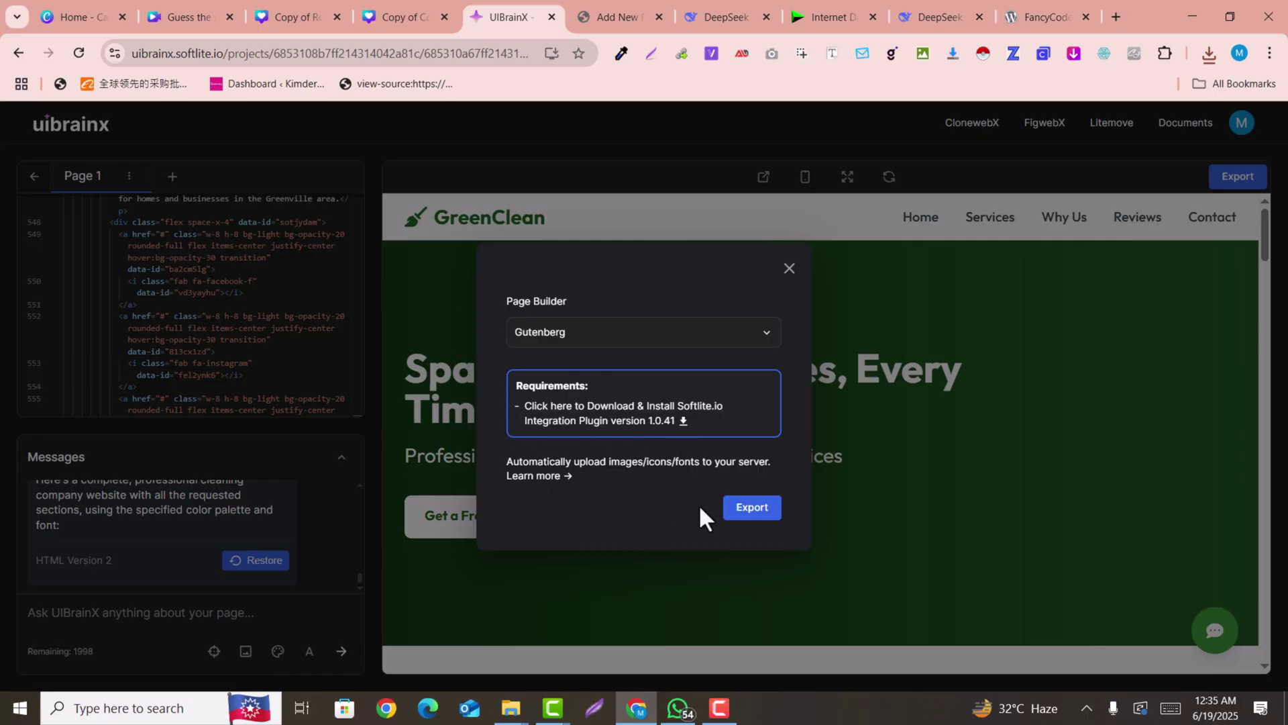
click(753, 508)
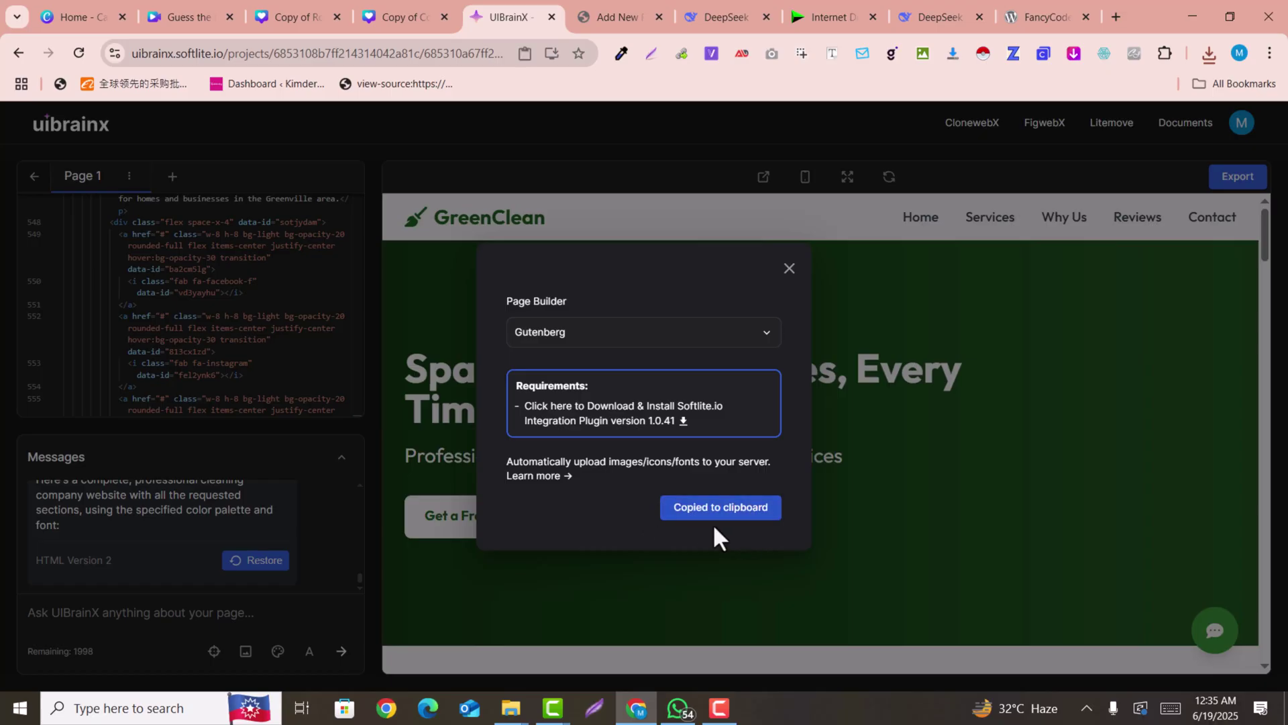
- Switch back to the WordPress editor and paste the exported design into the empty body of the Landing Page
click(590, 2)
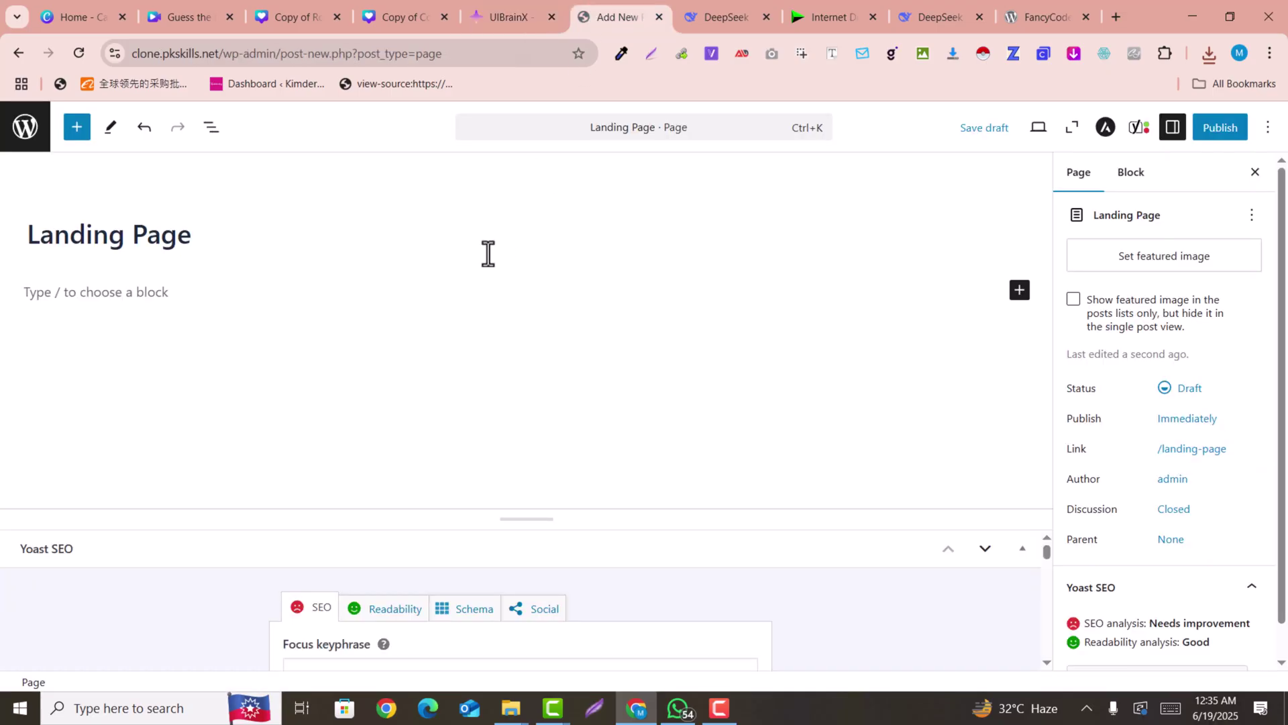
click(462, 297)
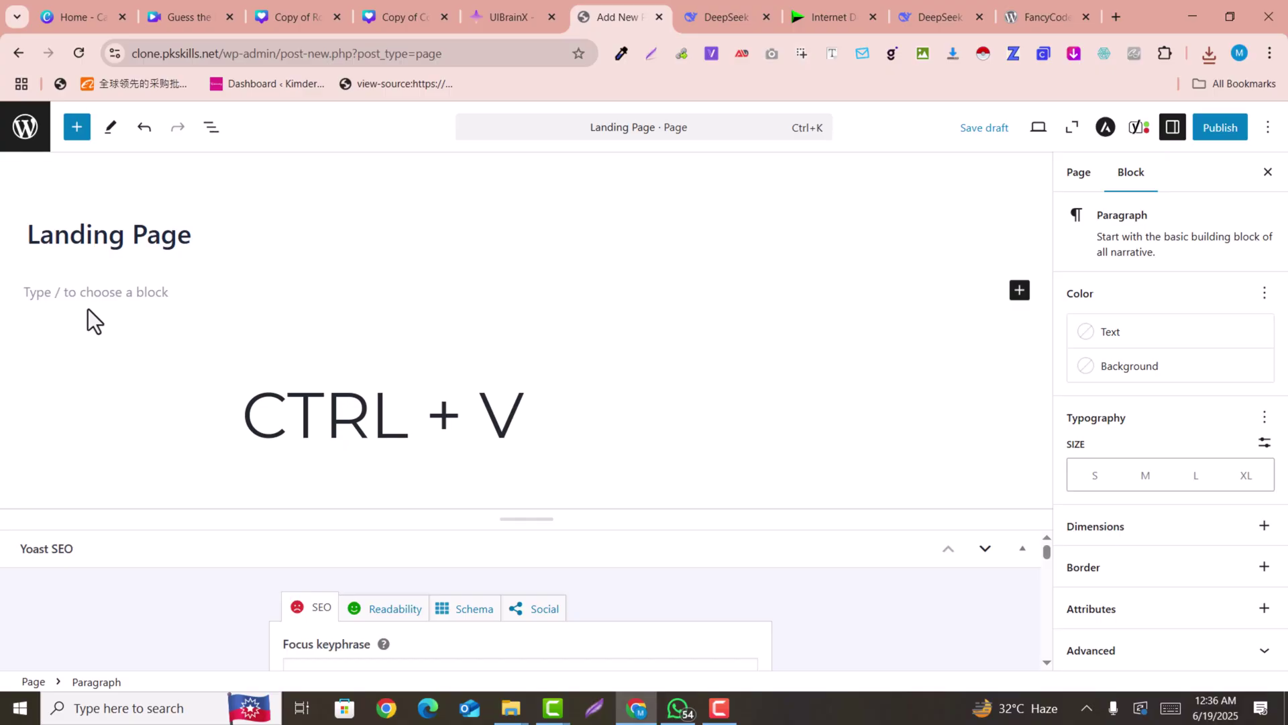
key(ctrl+v)
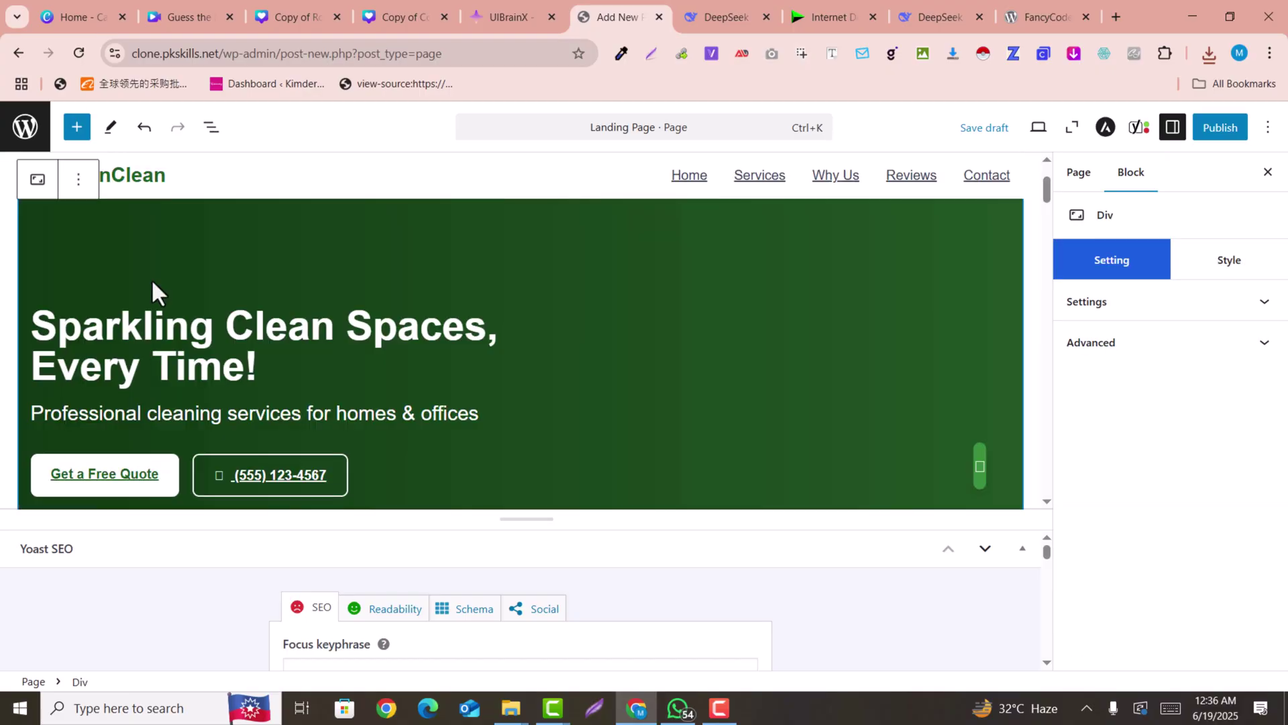
scroll(510, 327, down, 2)
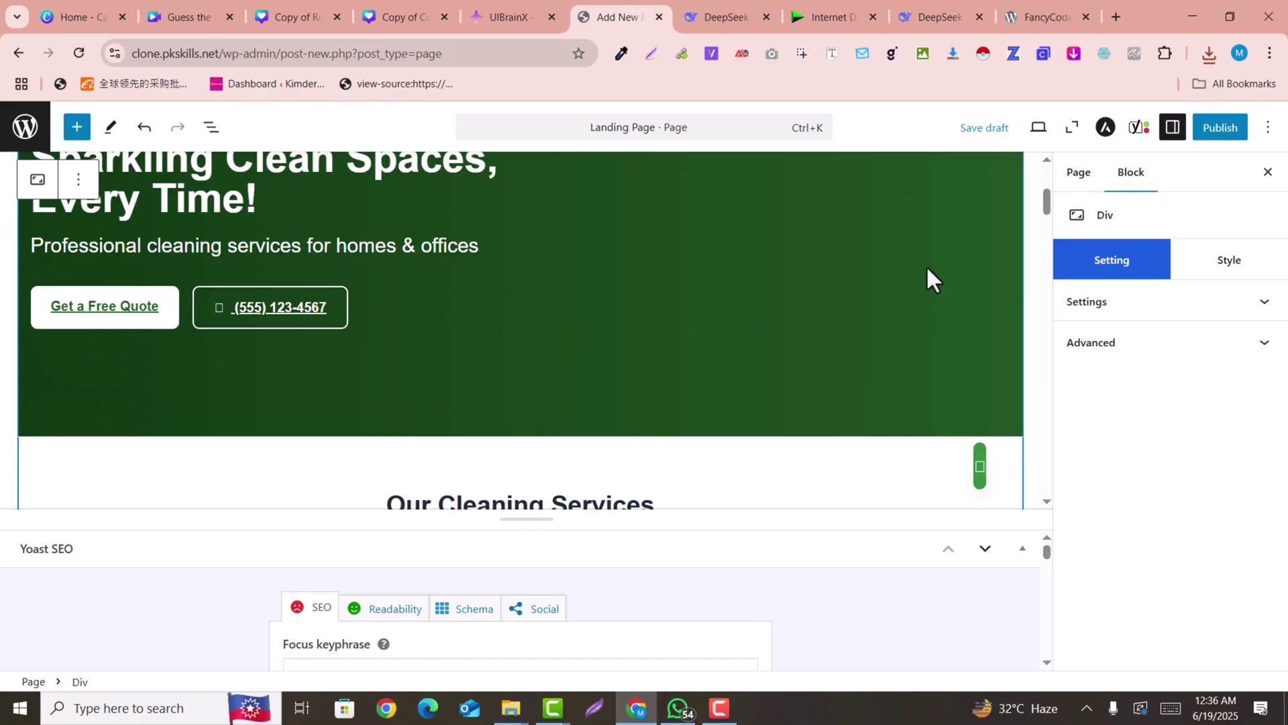
- Delete the header block containing the GreenClean logo and navigation links from the top of the pasted design
drag(1048, 210, 1036, 183)
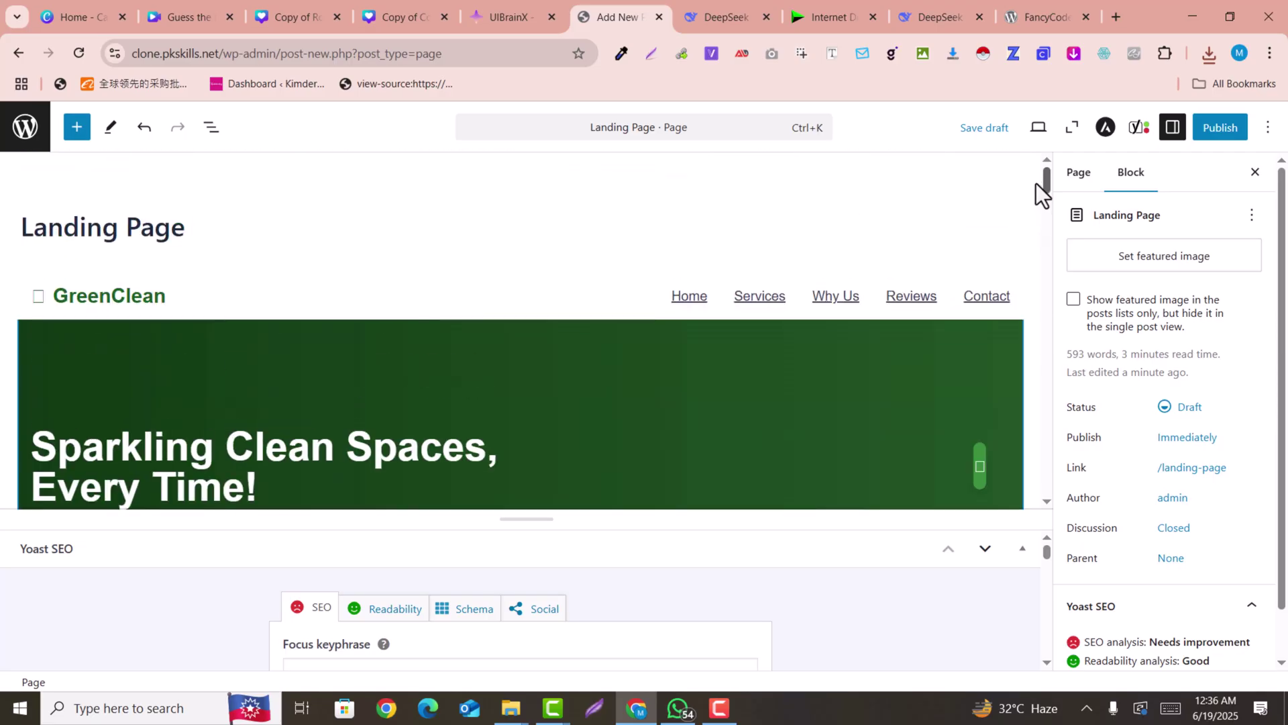
click(78, 294)
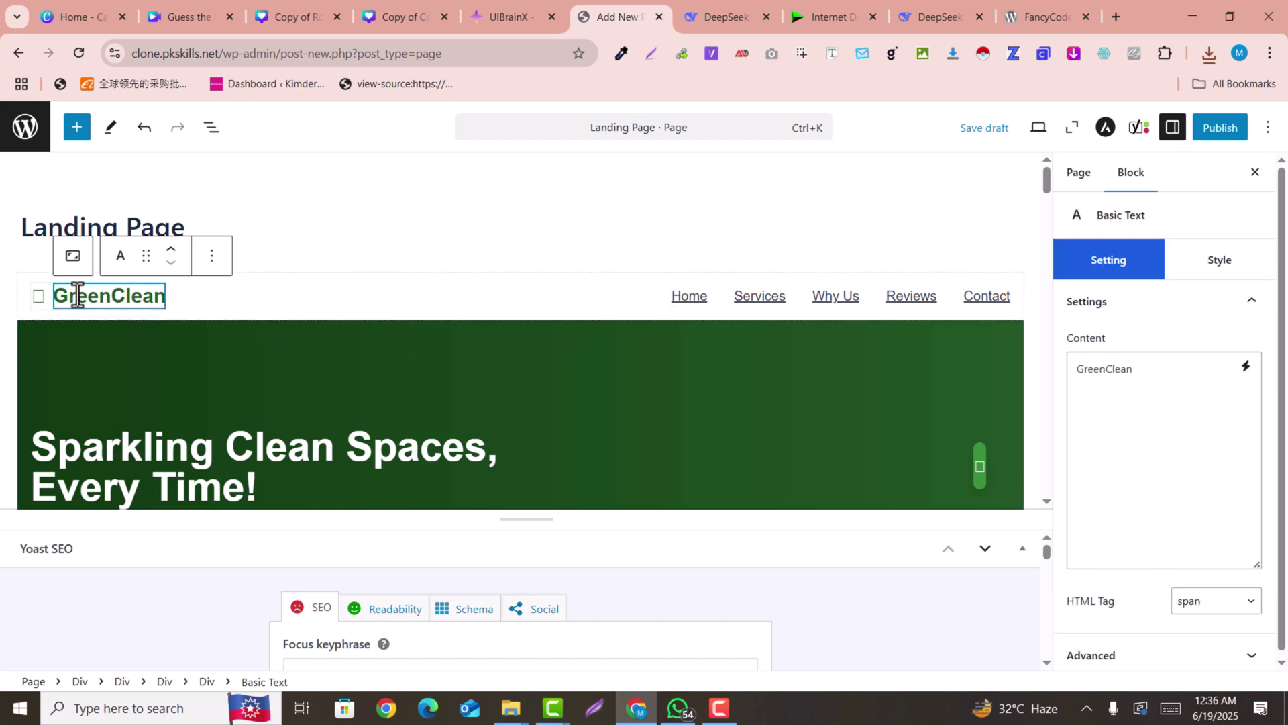
click(22, 294)
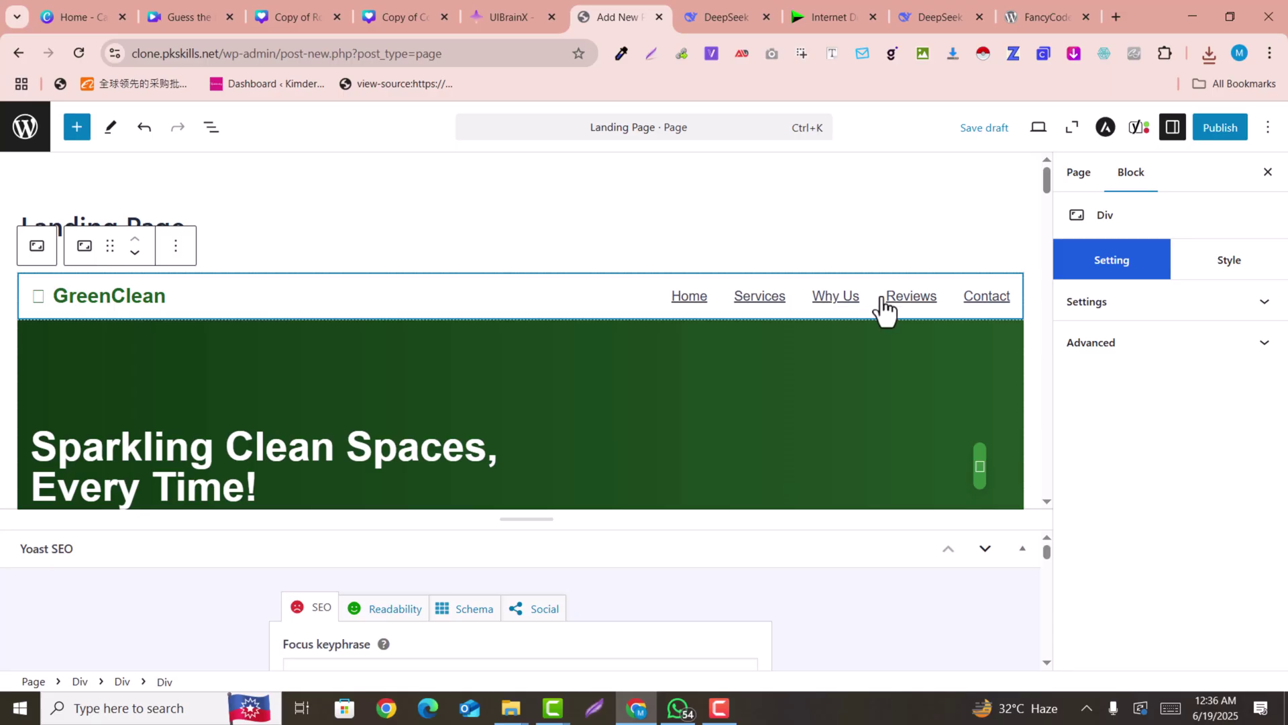
click(176, 249)
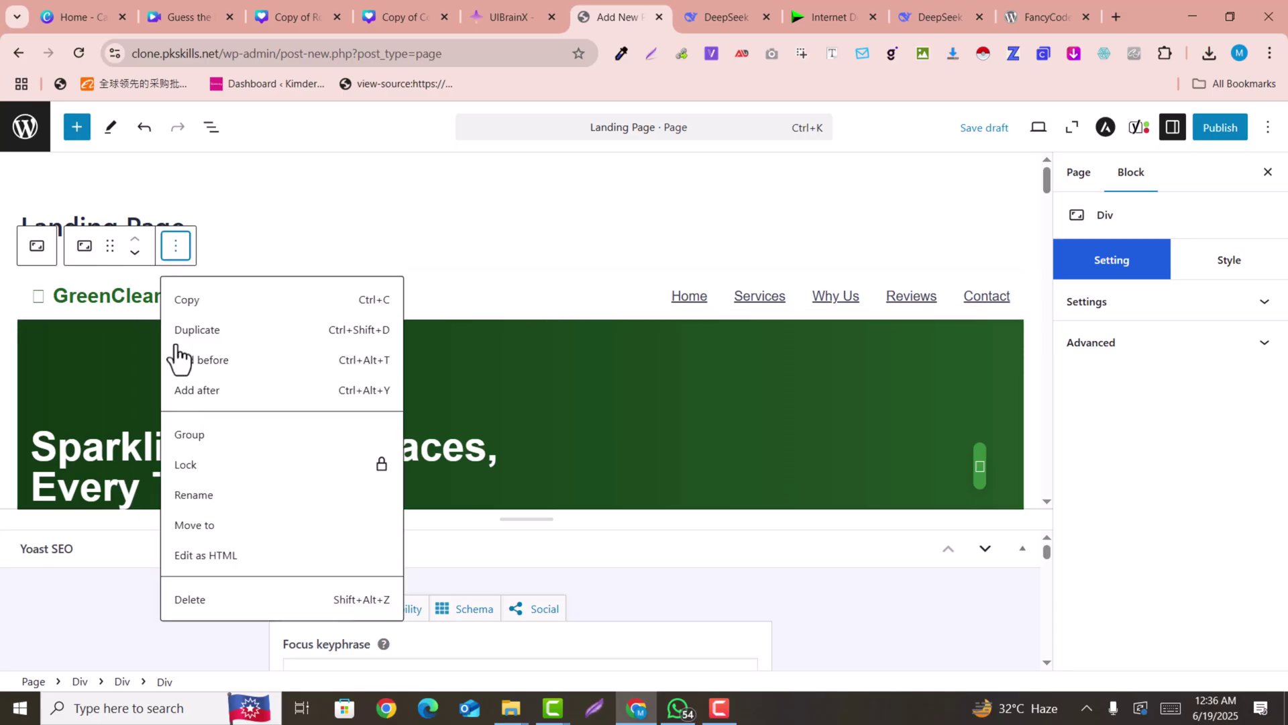
click(195, 599)
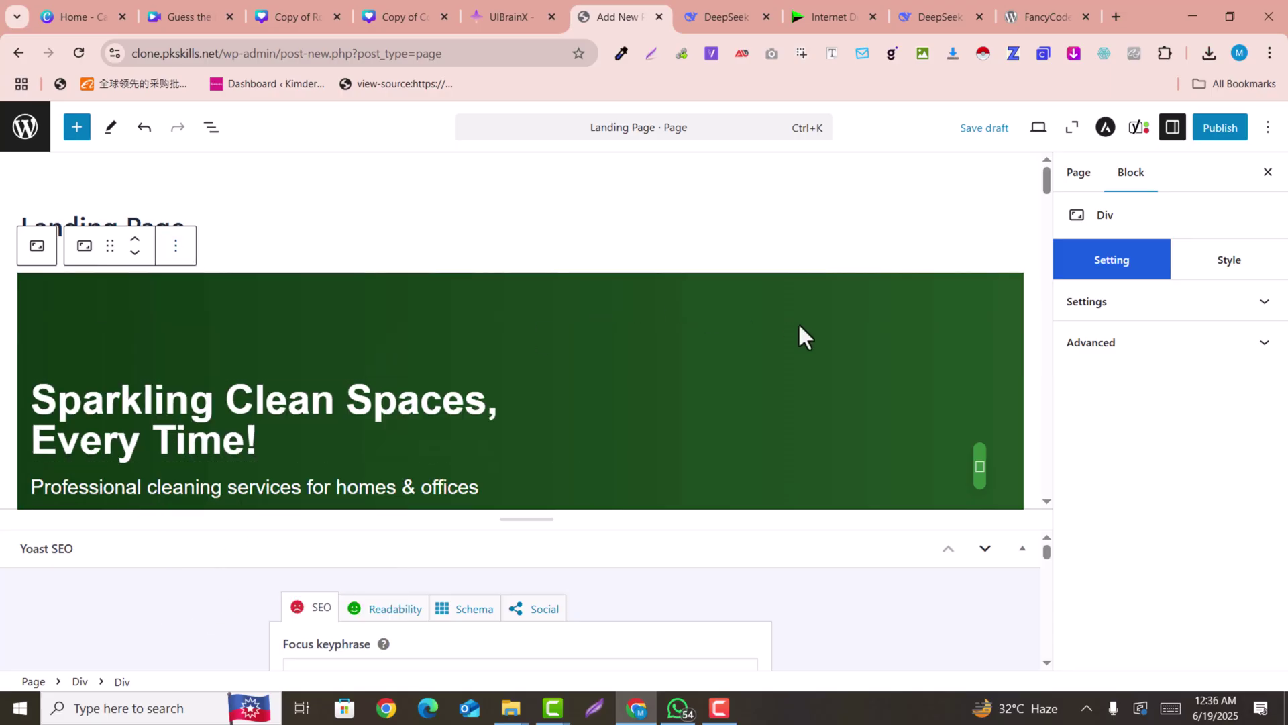
- Delete the green footer block with the quick links, services and contact info from the end of the page
scroll(939, 316, down, 8)
drag(1049, 229, 1044, 552)
click(756, 377)
scroll(432, 387, up, 2)
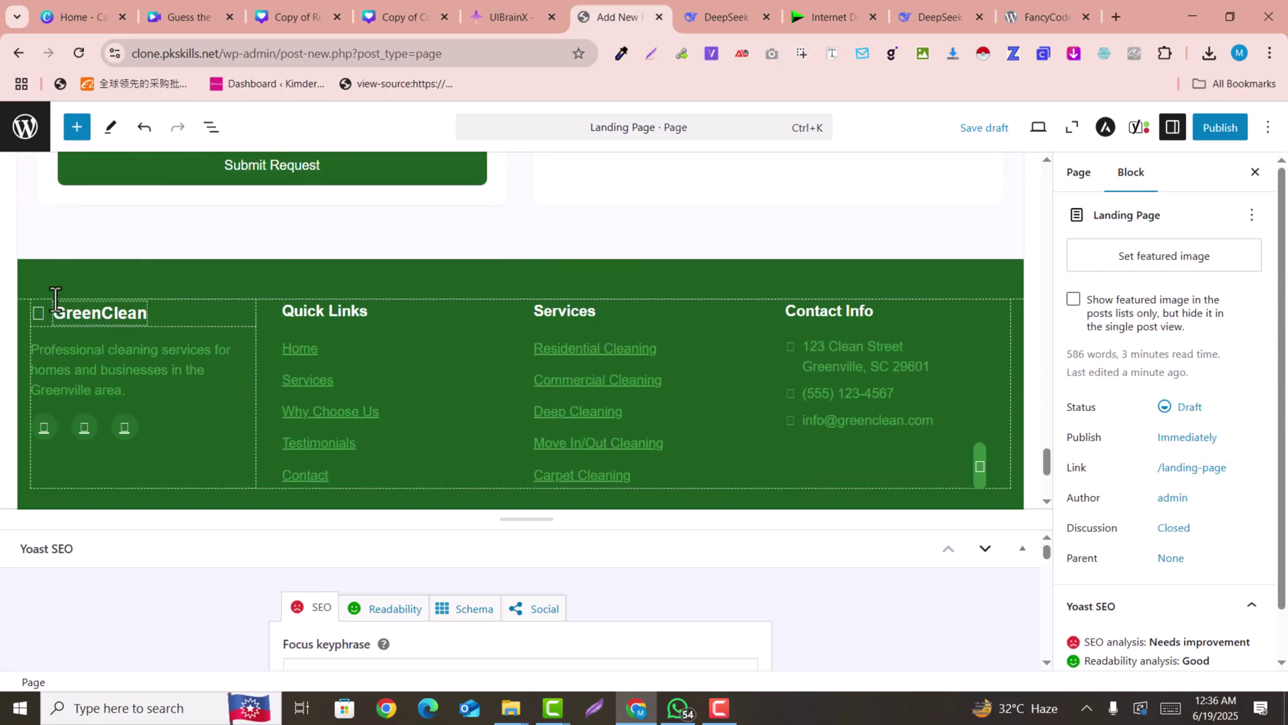
click(27, 267)
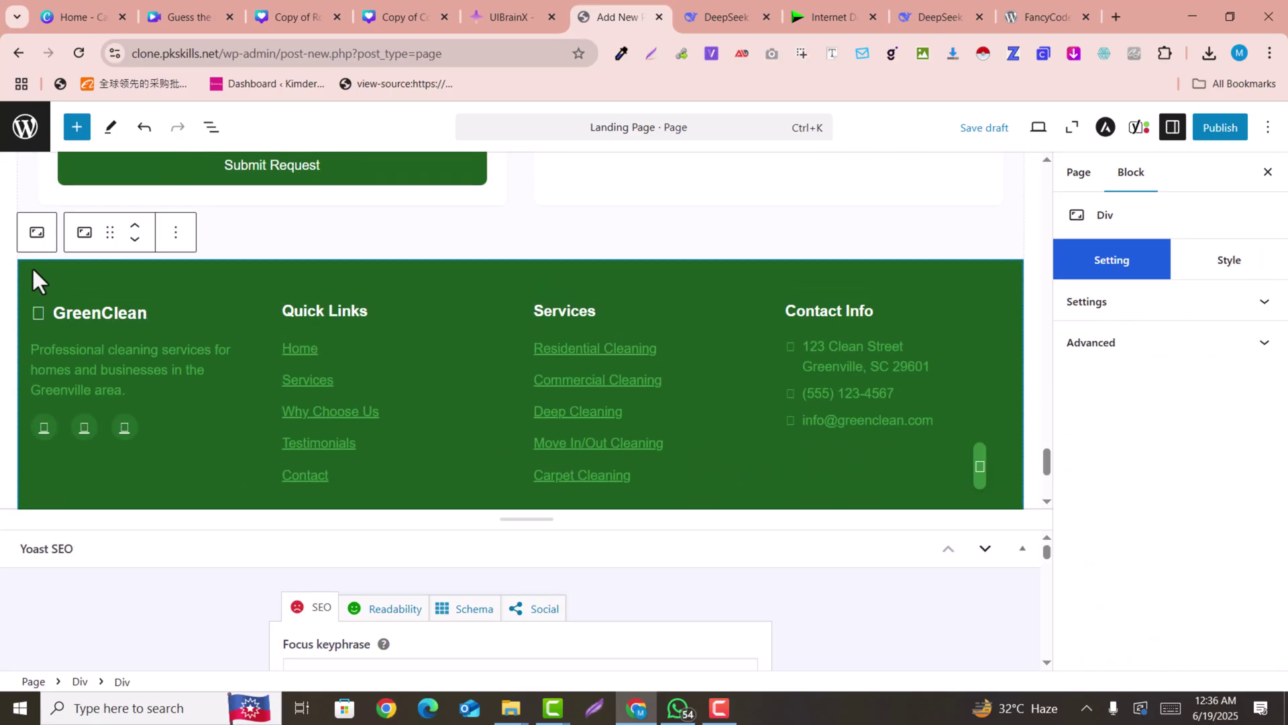
click(176, 232)
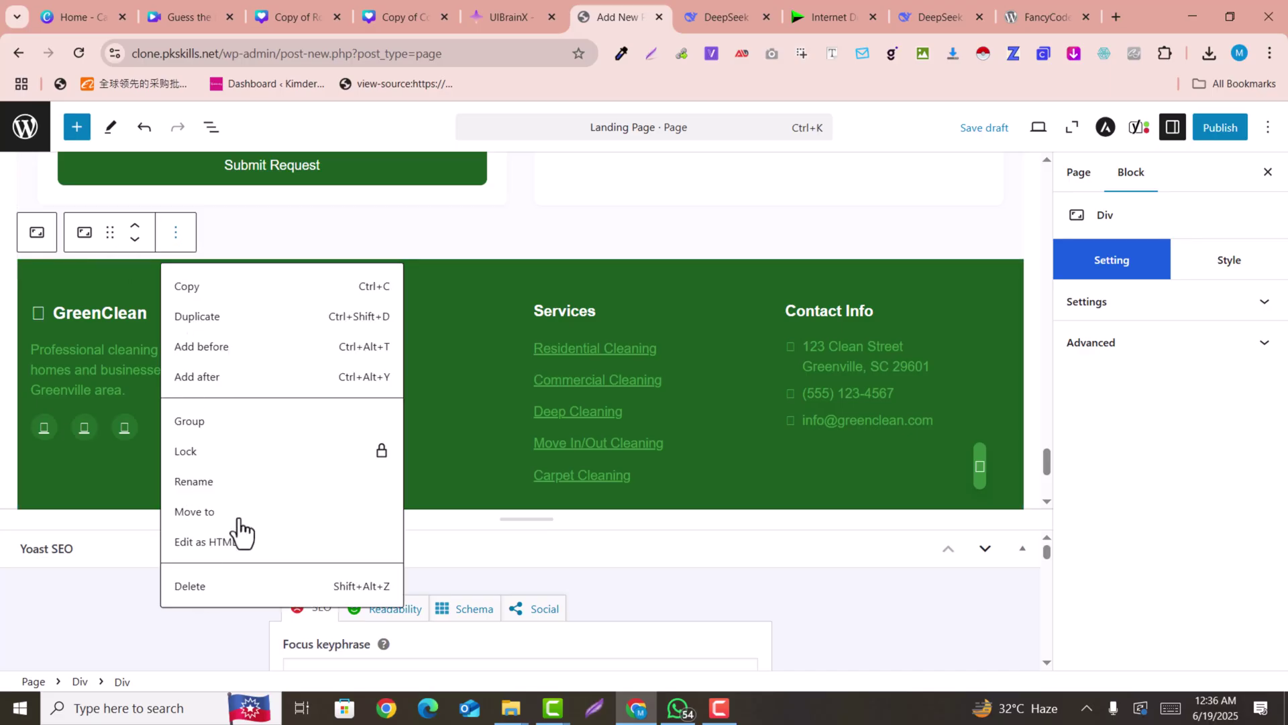
click(190, 585)
- Review the remaining page sections from contact to hero, checking that pricing and testimonial texts are editable and which preview options exist
scroll(637, 288, up, 15)
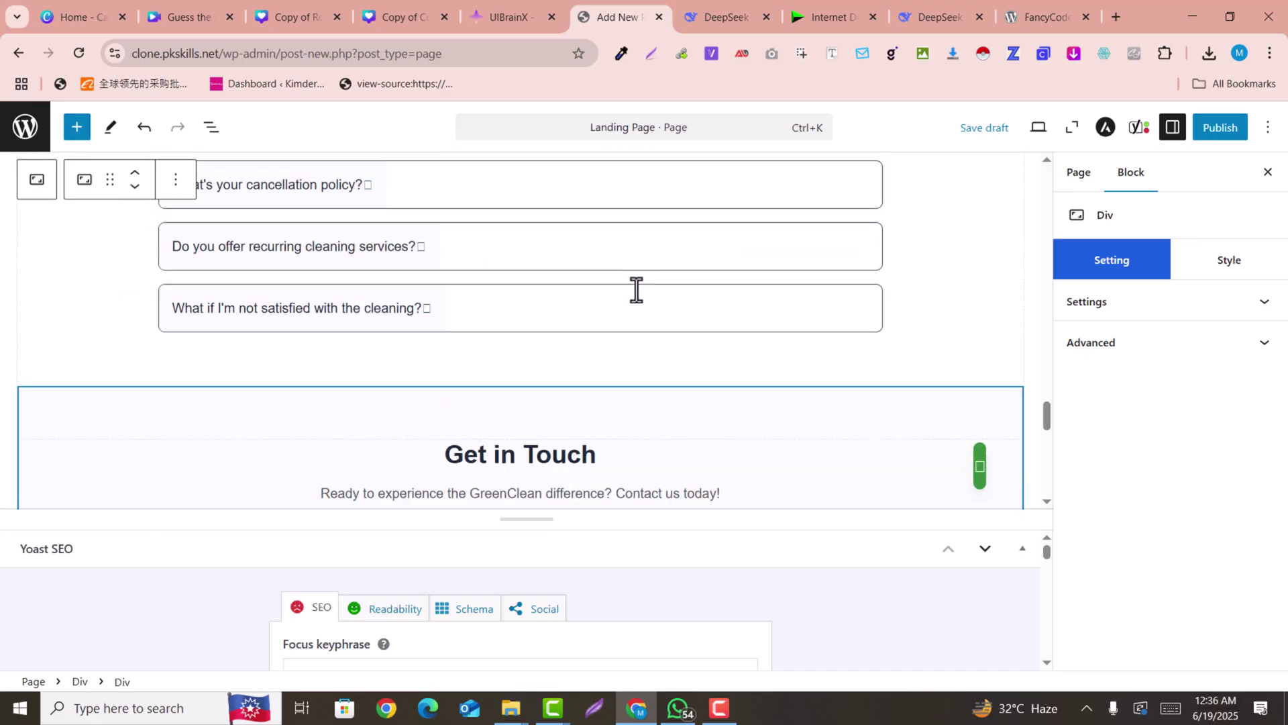
scroll(638, 288, up, 1)
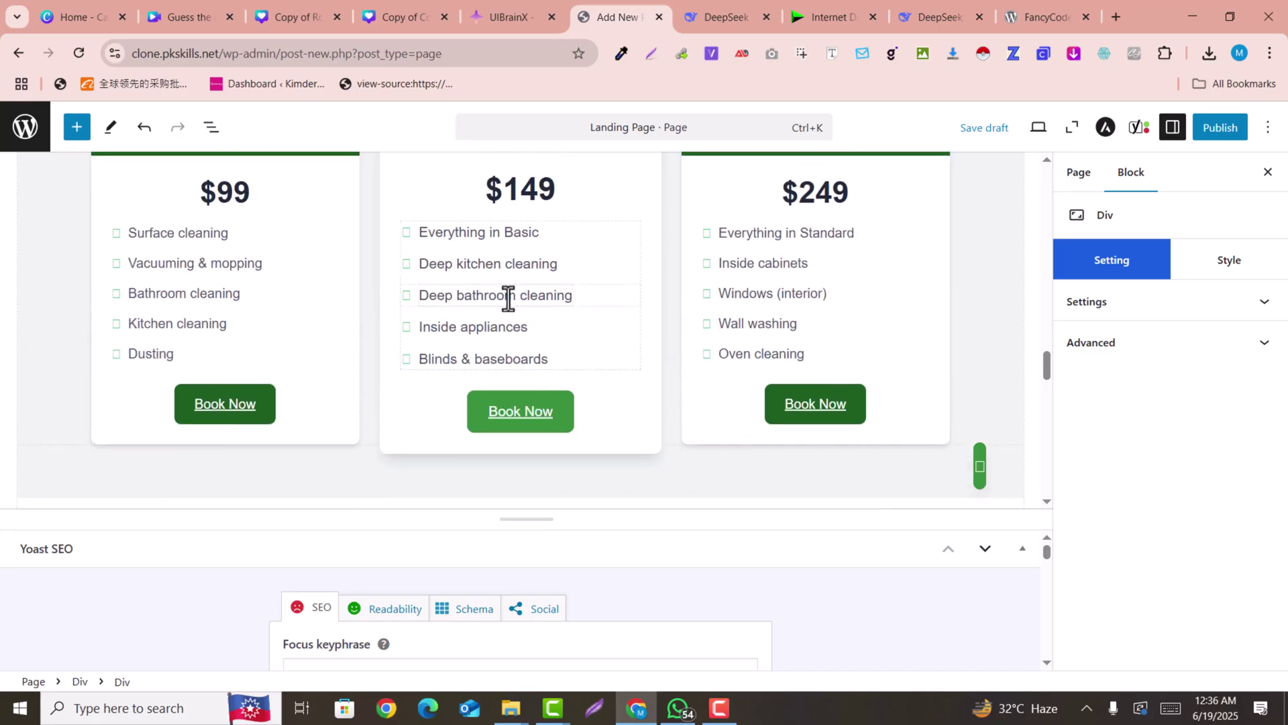
click(508, 300)
scroll(738, 336, up, 4)
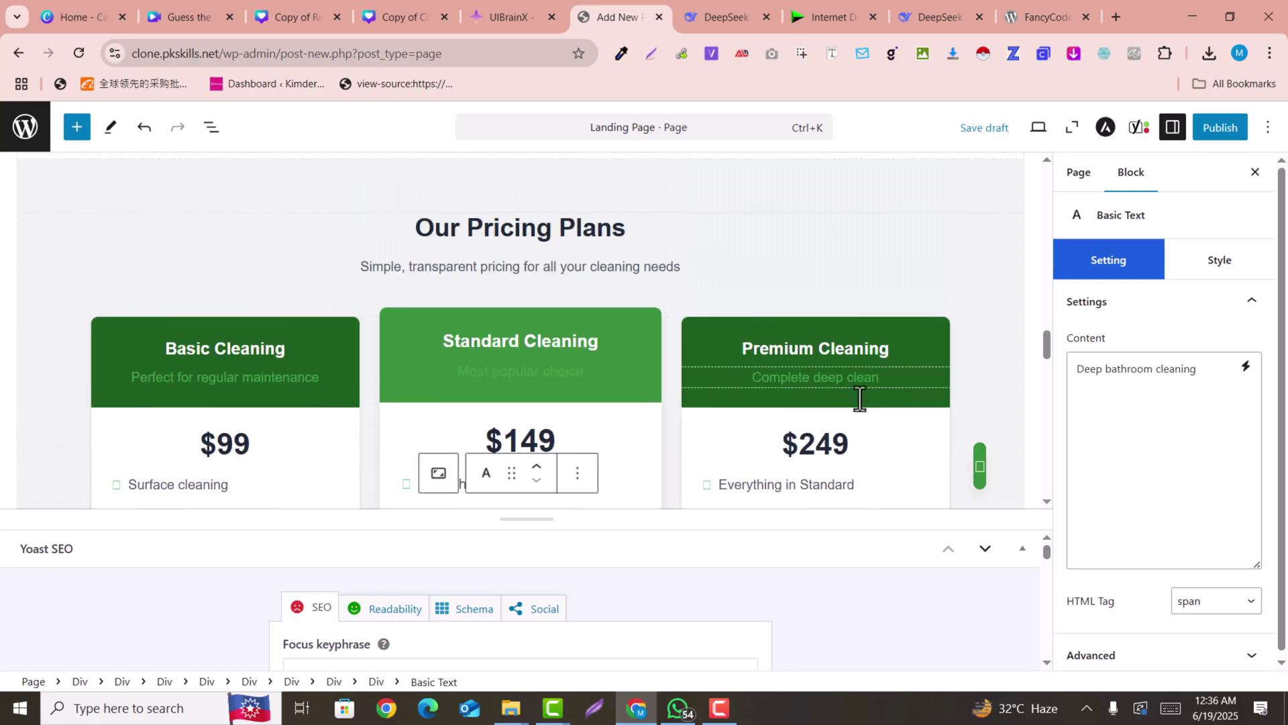
click(812, 451)
scroll(695, 336, up, 4)
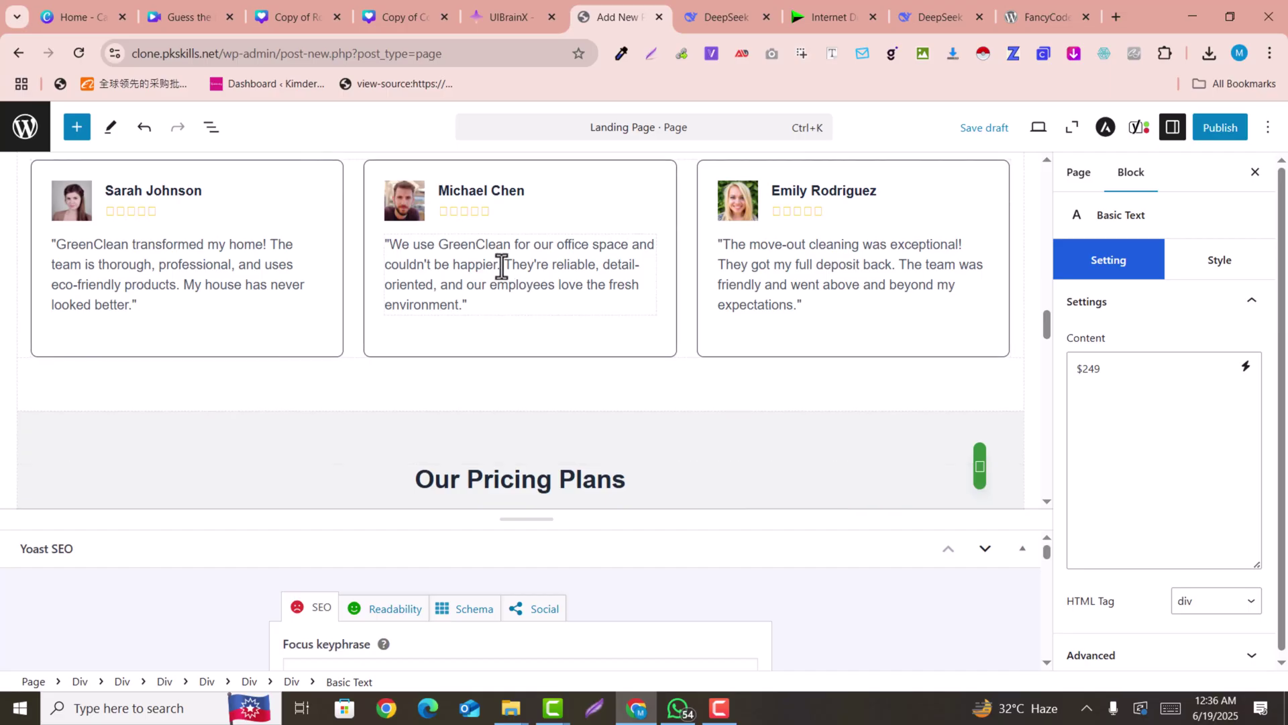
click(502, 266)
scroll(503, 264, up, 4)
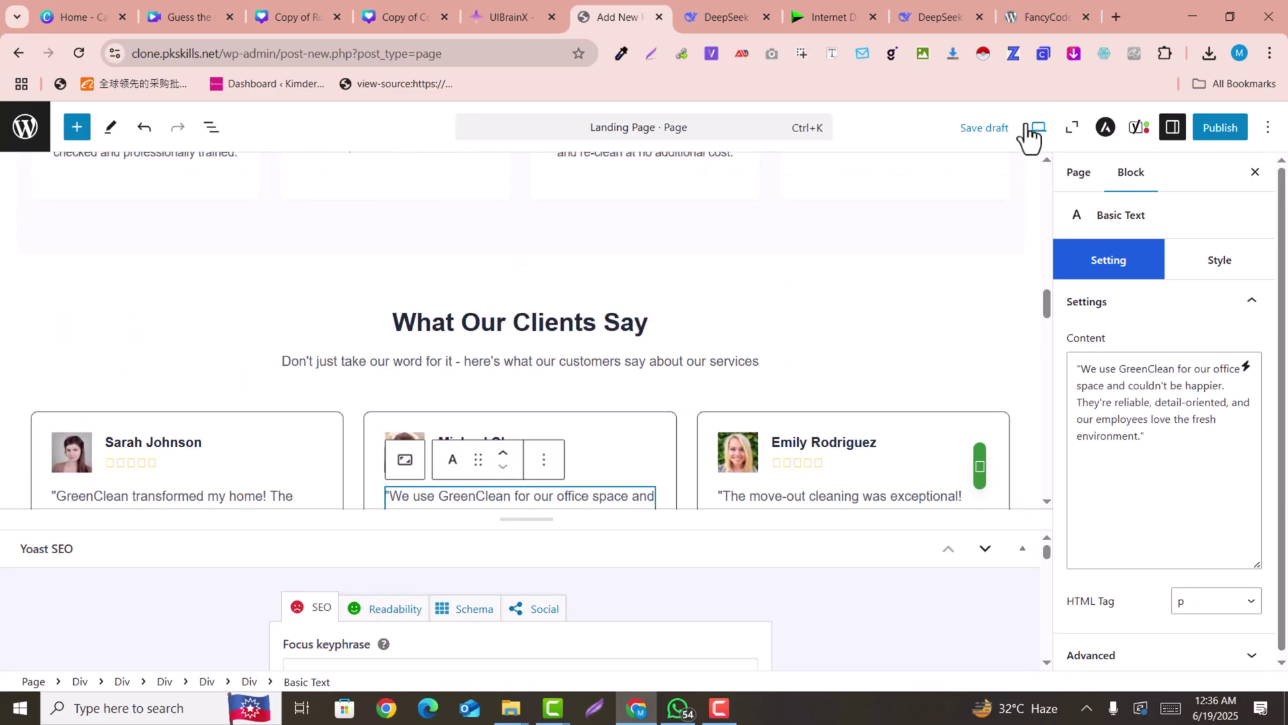
click(1040, 135)
scroll(940, 201, up, 5)
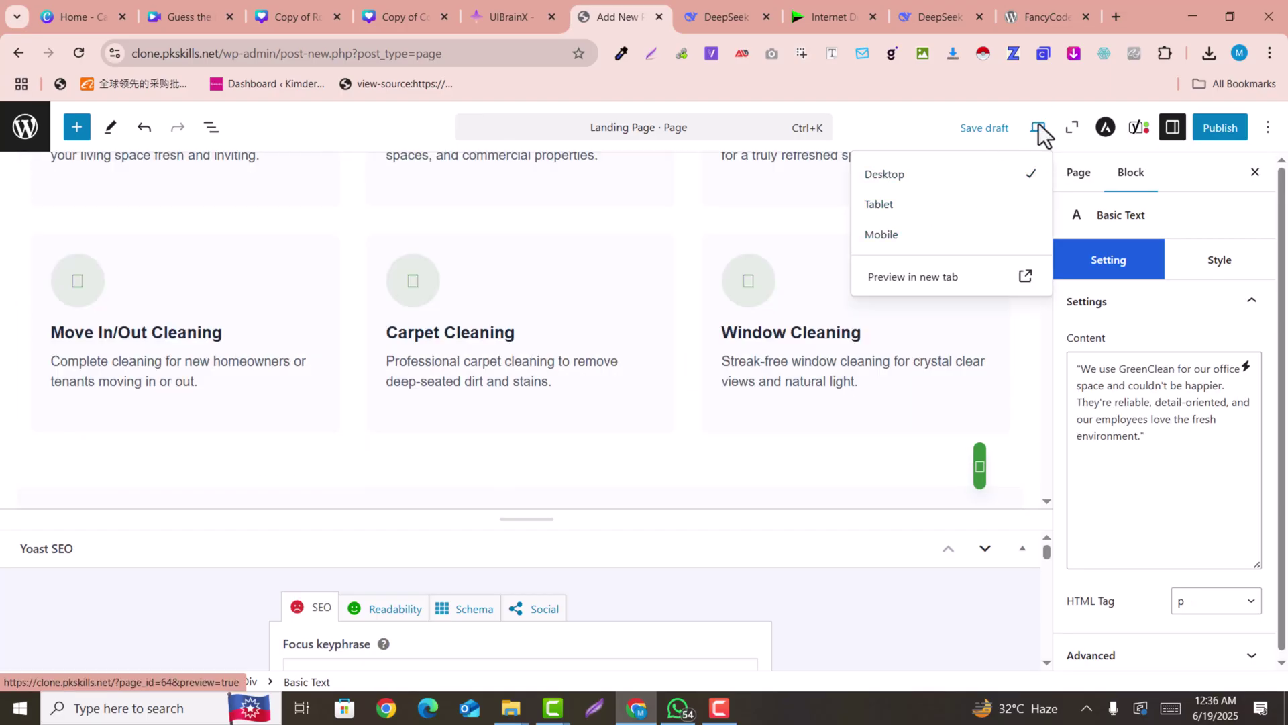
click(1040, 135)
scroll(862, 252, up, 6)
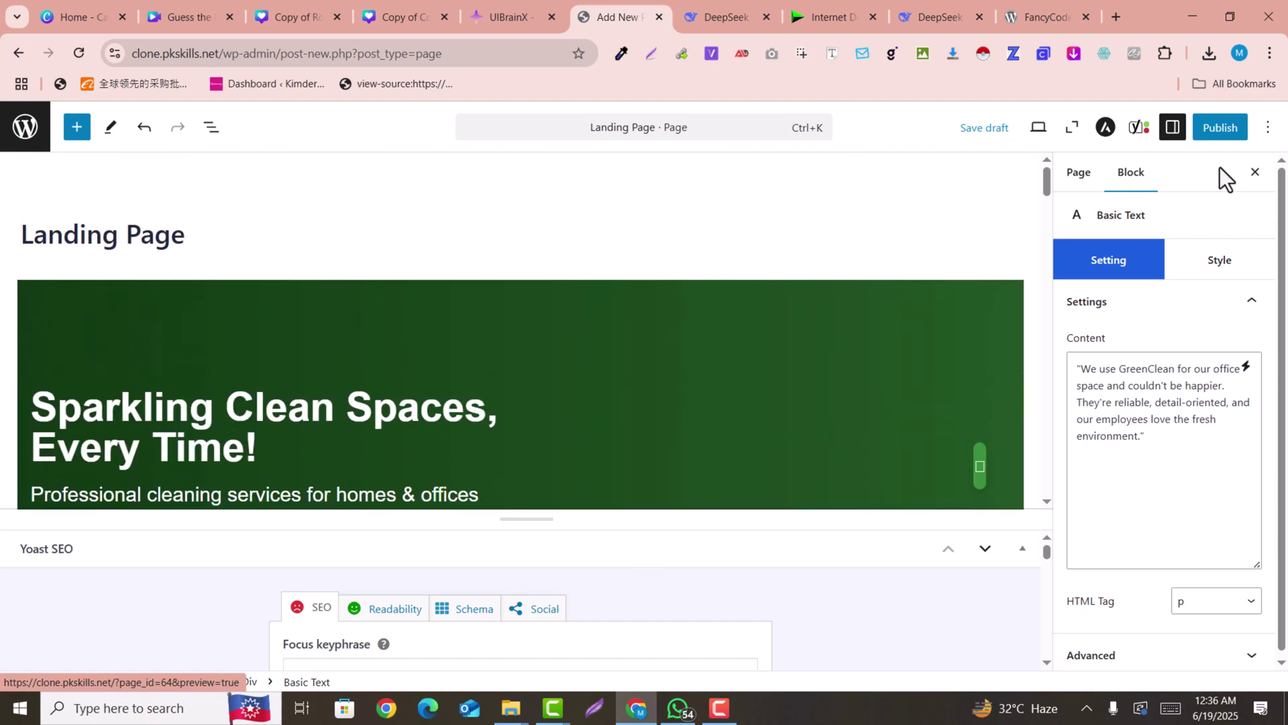
- Publish the Landing Page, confirm the pre-publish check, and view the live page
click(1228, 133)
click(1222, 131)
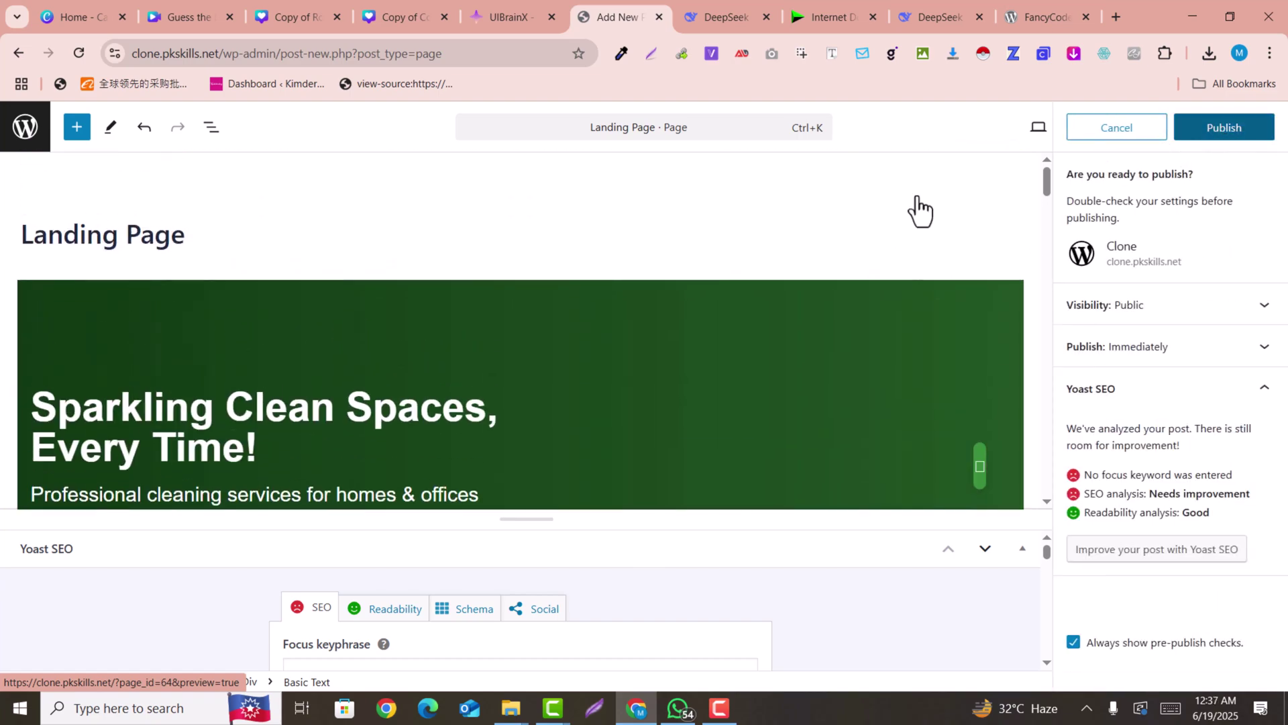
scroll(855, 279, down, 3)
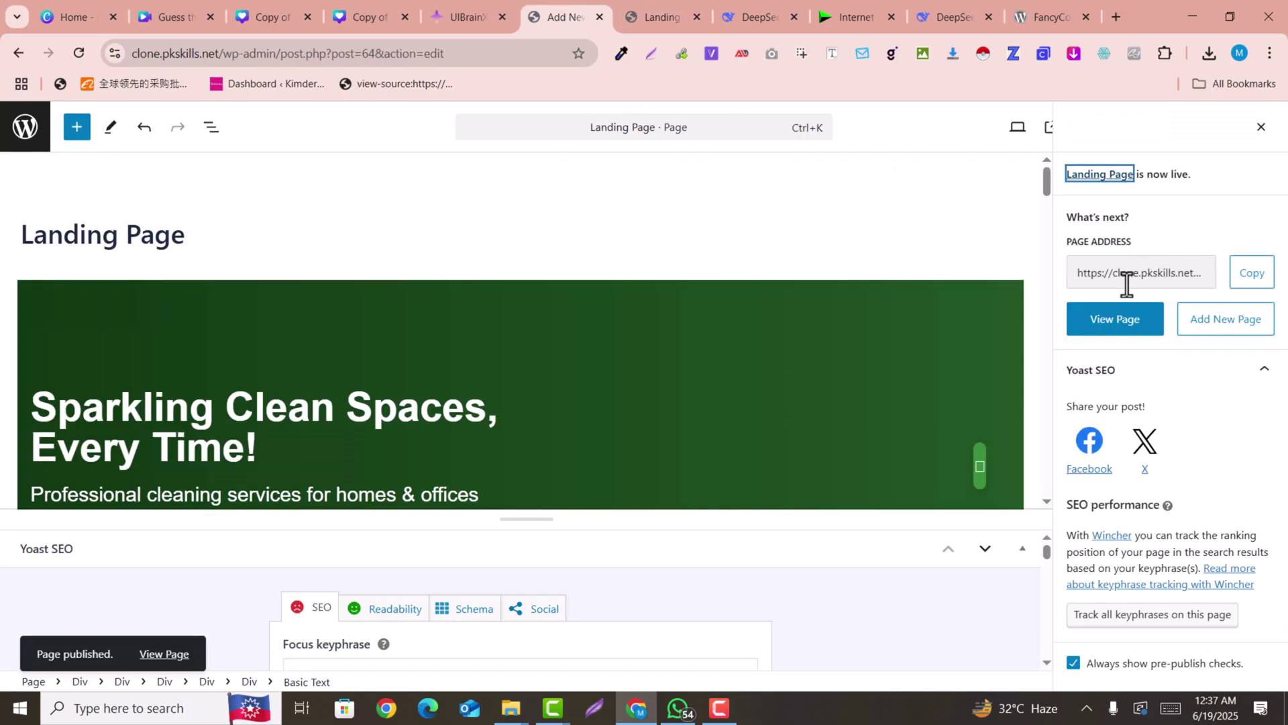
click(661, 5)
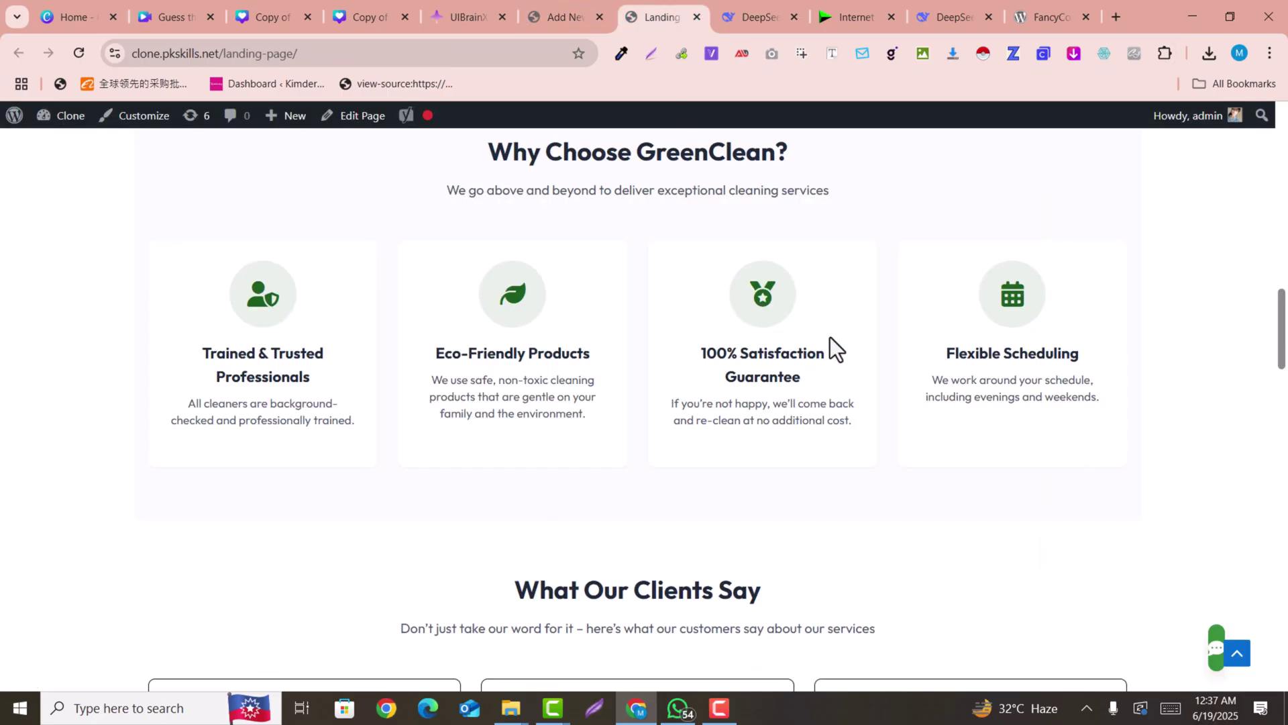
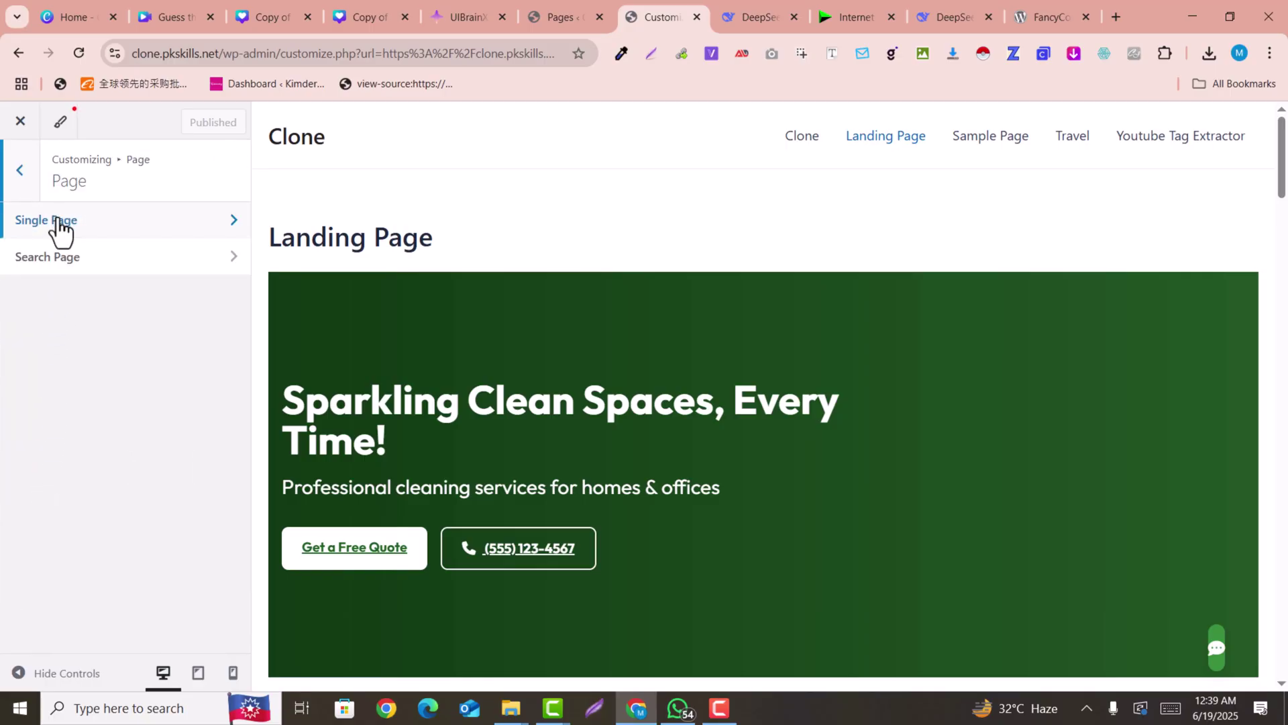
- Open the Single Page settings in the theme customizer and set the container layout to Full Width
click(60, 225)
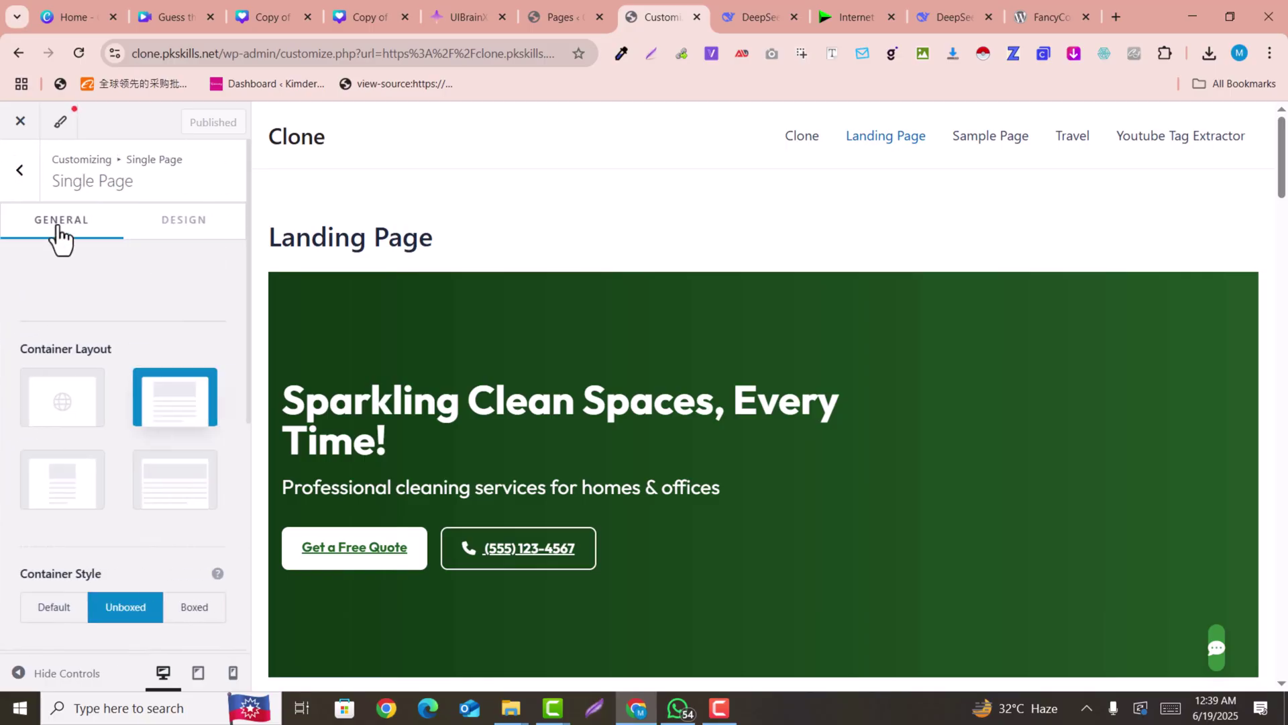
click(167, 494)
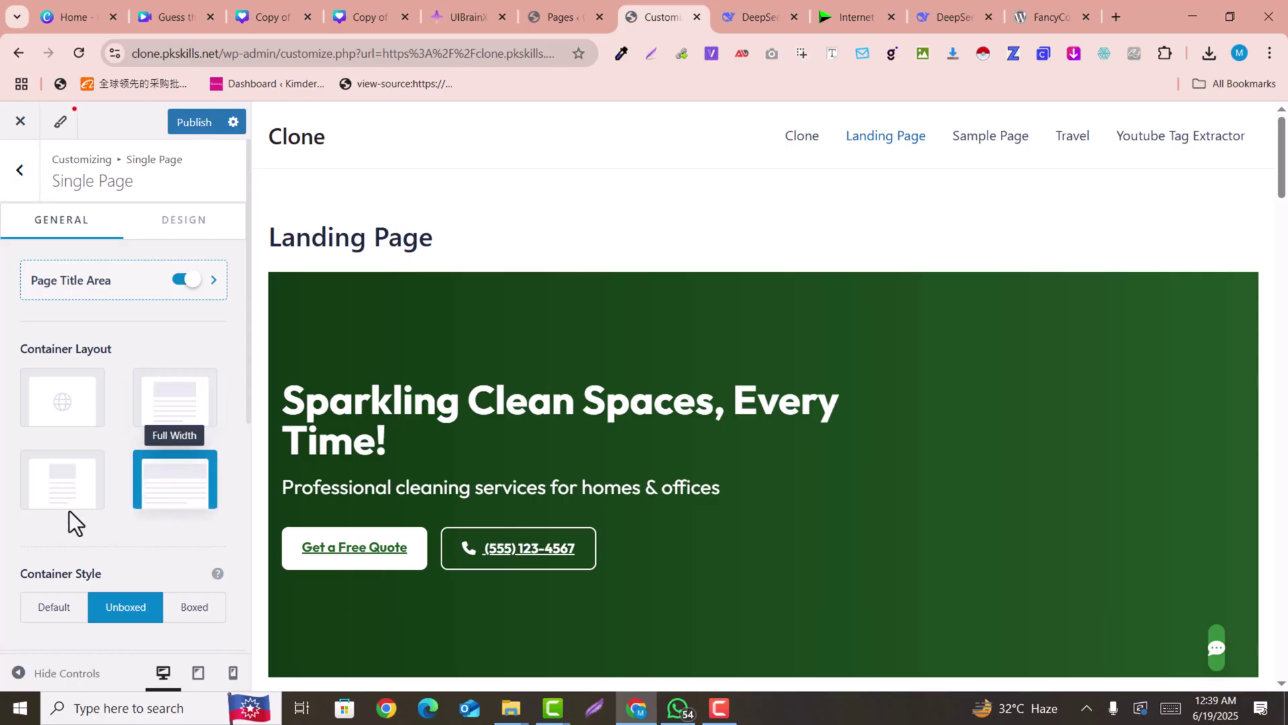
scroll(27, 593, down, 1)
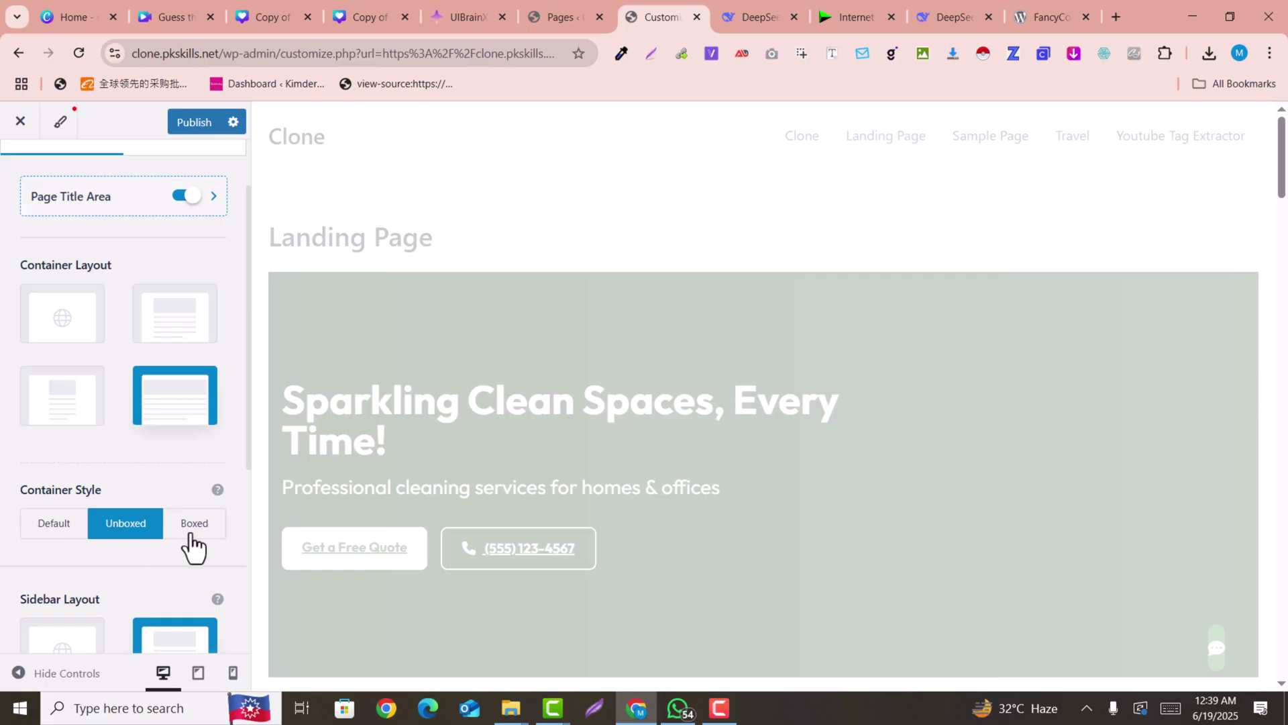
- Set the single page content width to Custom and the sidebar style to Default
scroll(181, 506, down, 3)
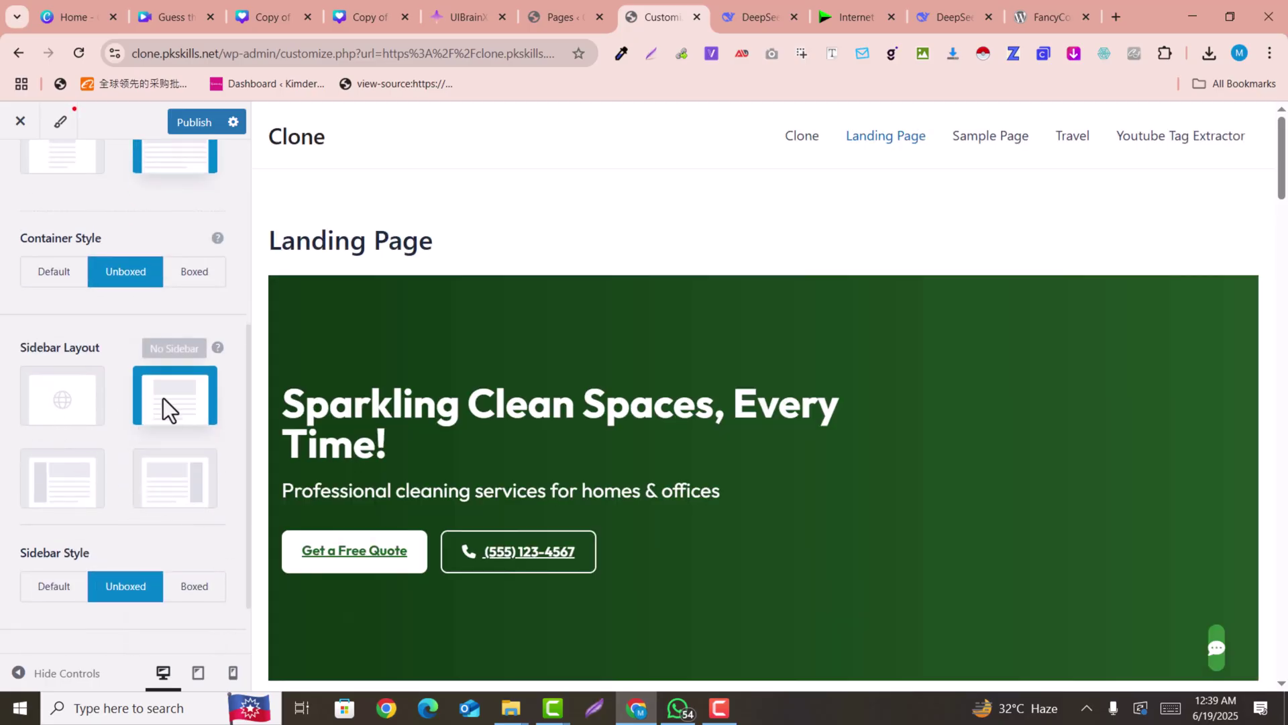
scroll(78, 532, down, 1)
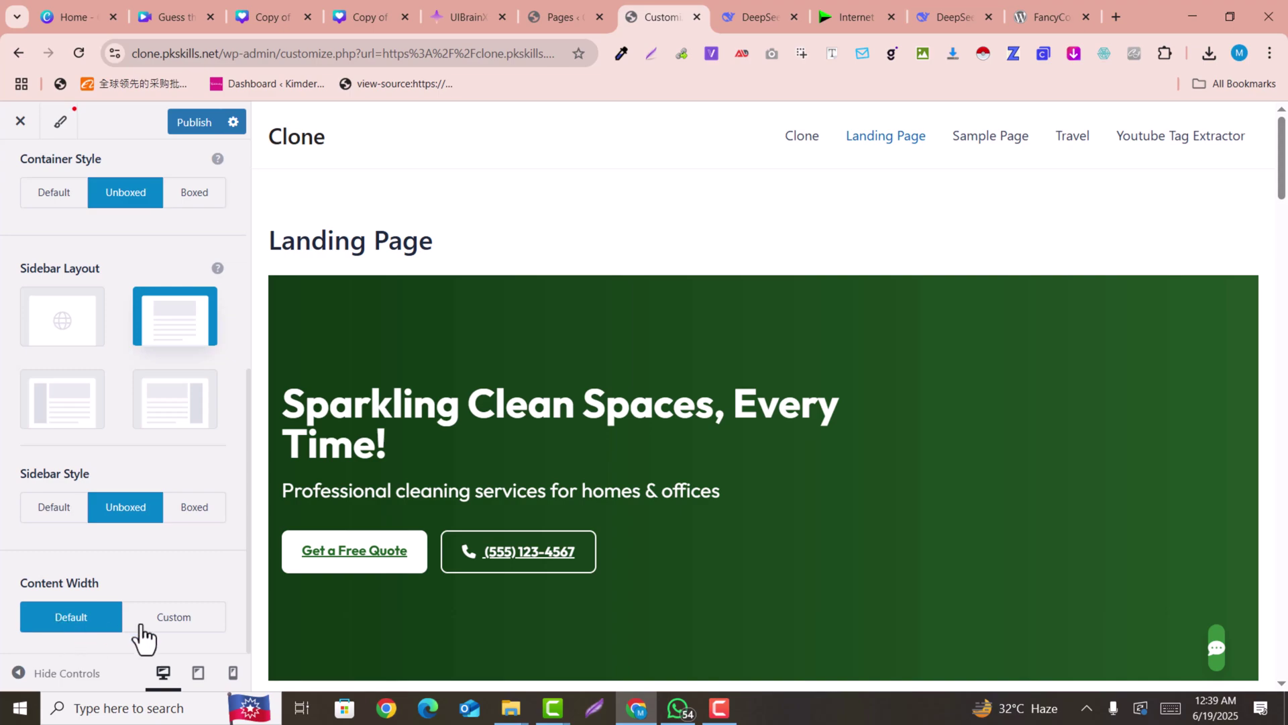
click(171, 620)
scroll(123, 636, down, 2)
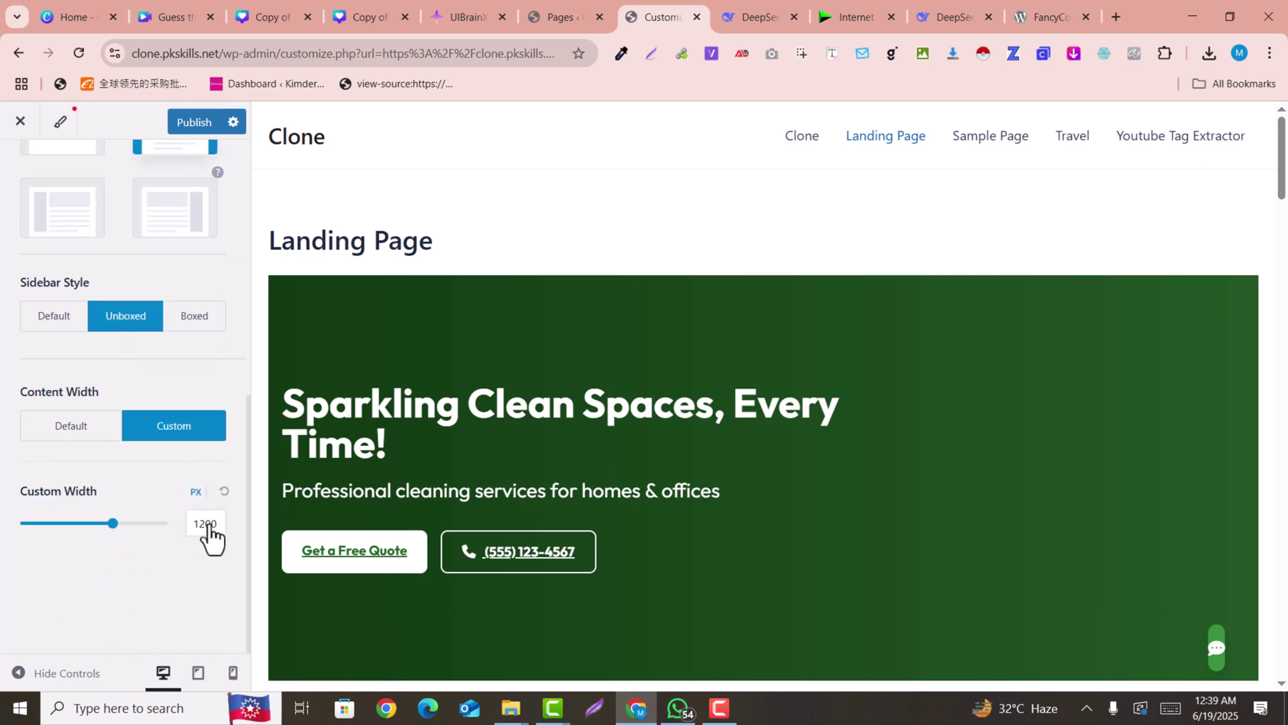
click(87, 426)
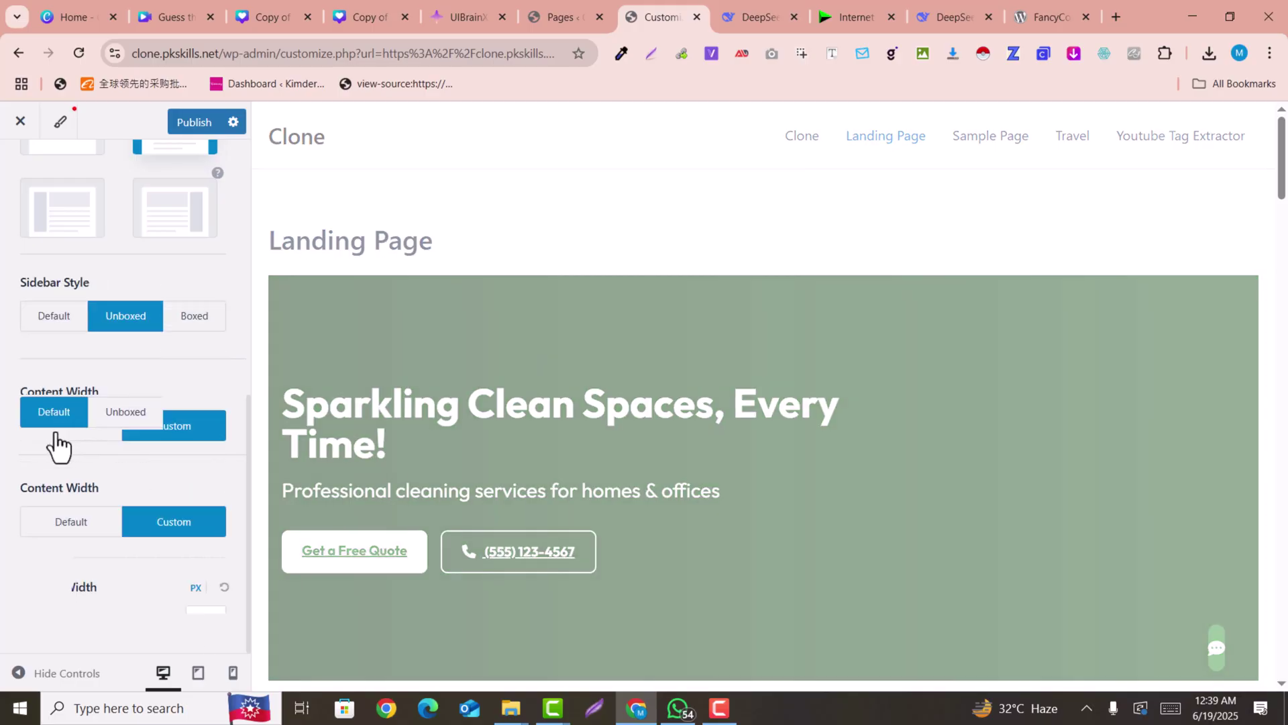
- Turn off the Page Title Area for single pages and check the result in the preview
scroll(91, 496, up, 5)
scroll(75, 312, up, 4)
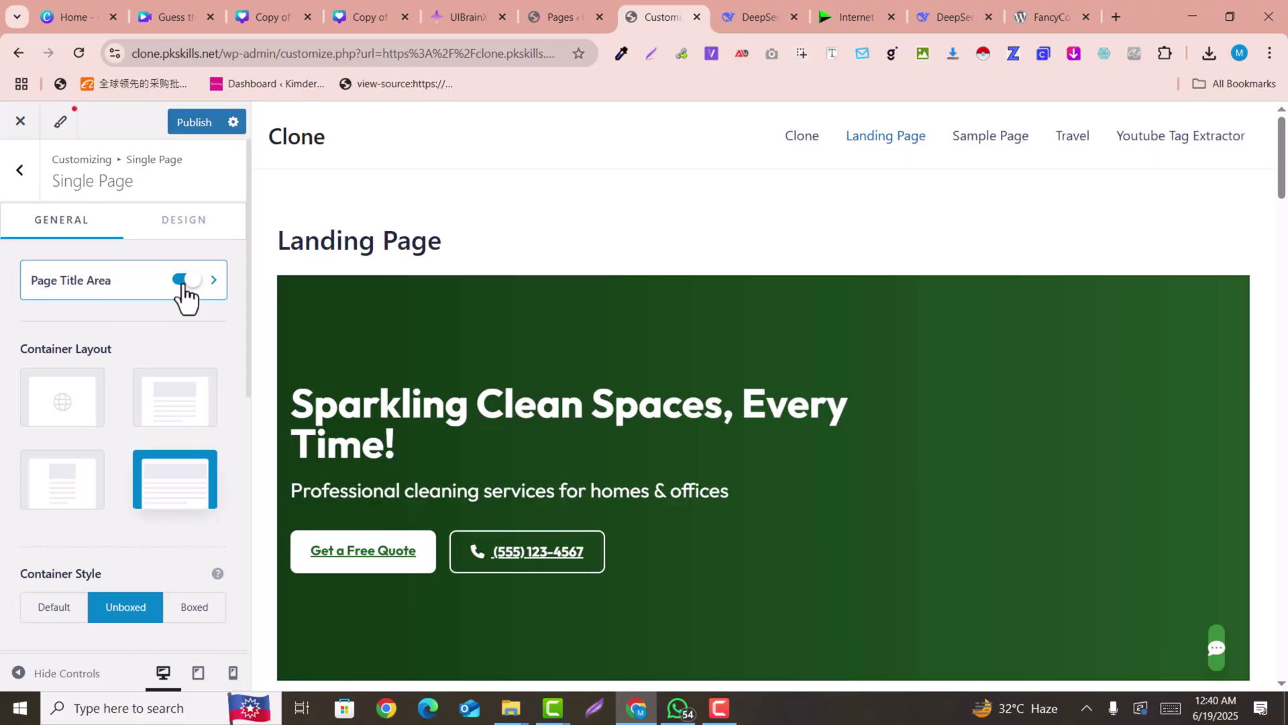
click(184, 281)
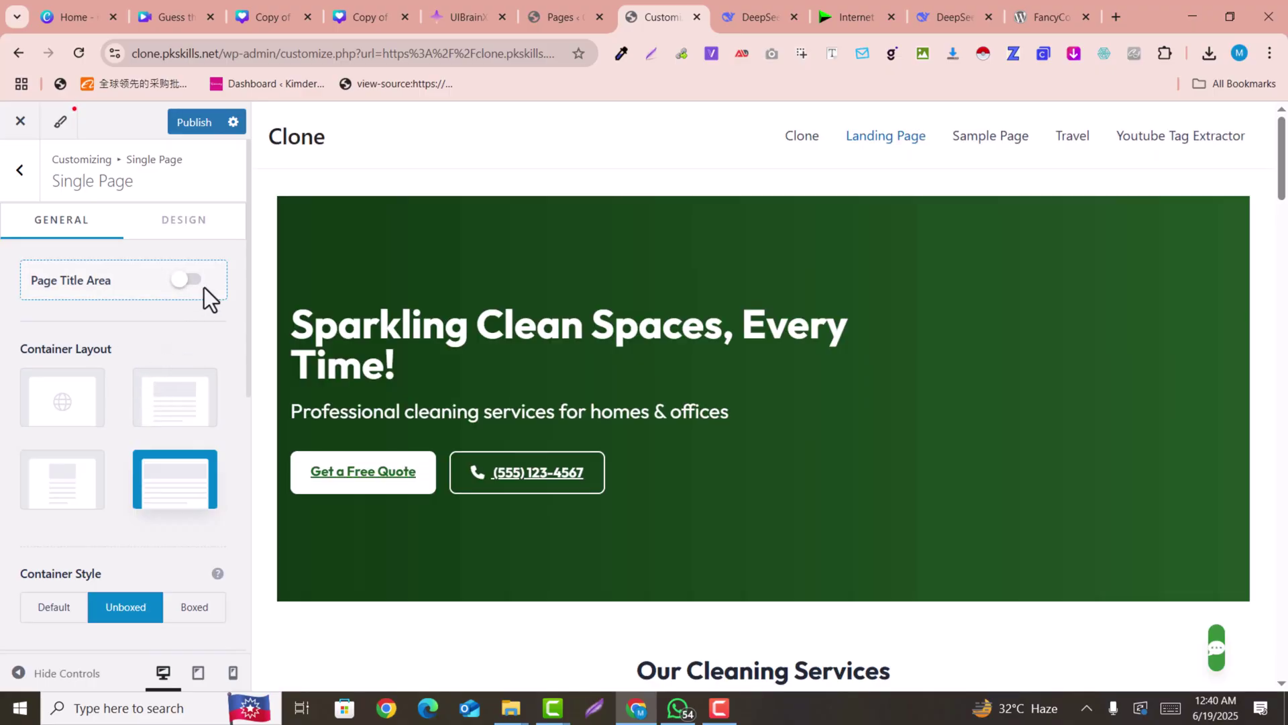
scroll(143, 417, down, 5)
scroll(173, 173, up, 5)
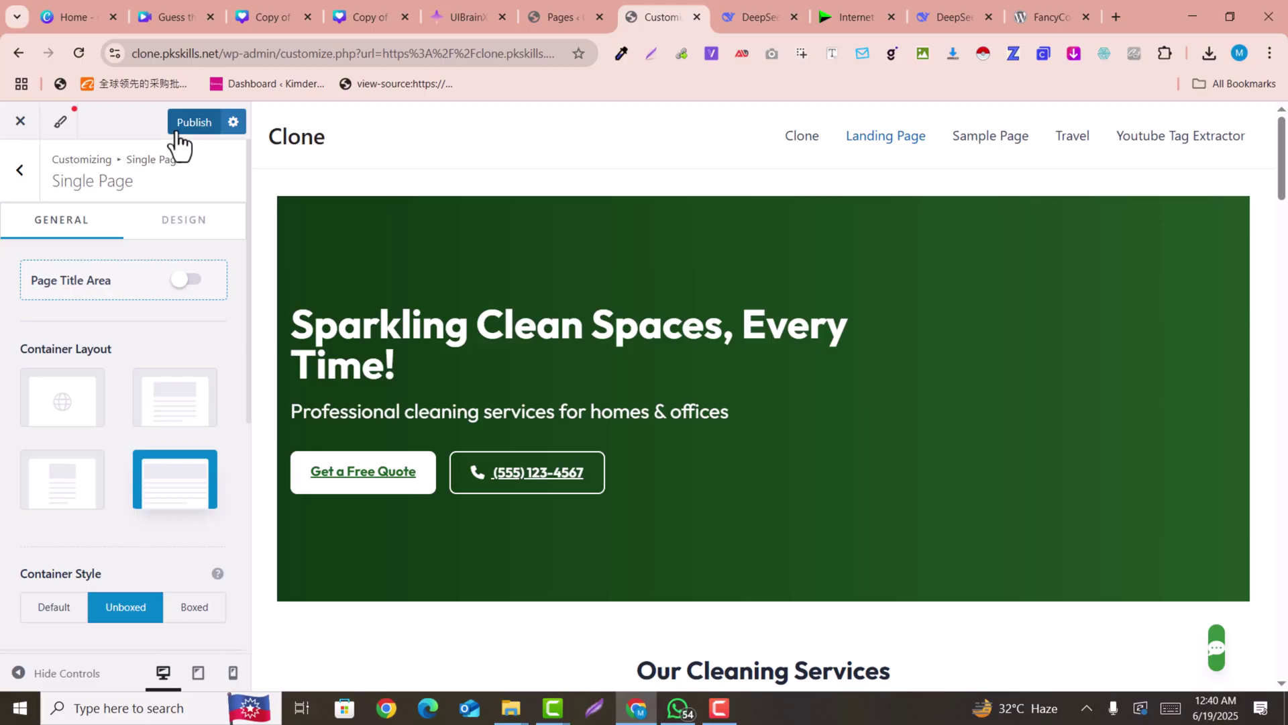
- Publish the single page customizer settings and review the live Landing Page from its pricing plans back up to the hero
click(180, 125)
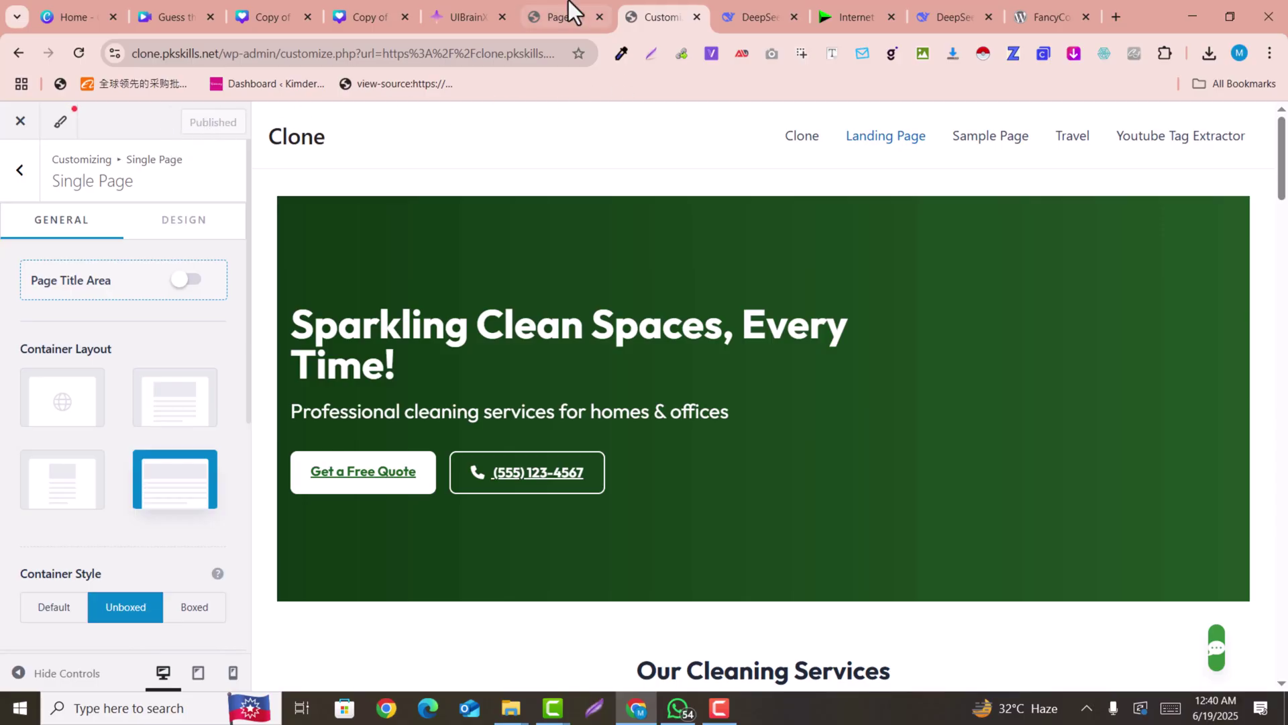
drag(569, 1, 665, 14)
scroll(594, 195, down, 8)
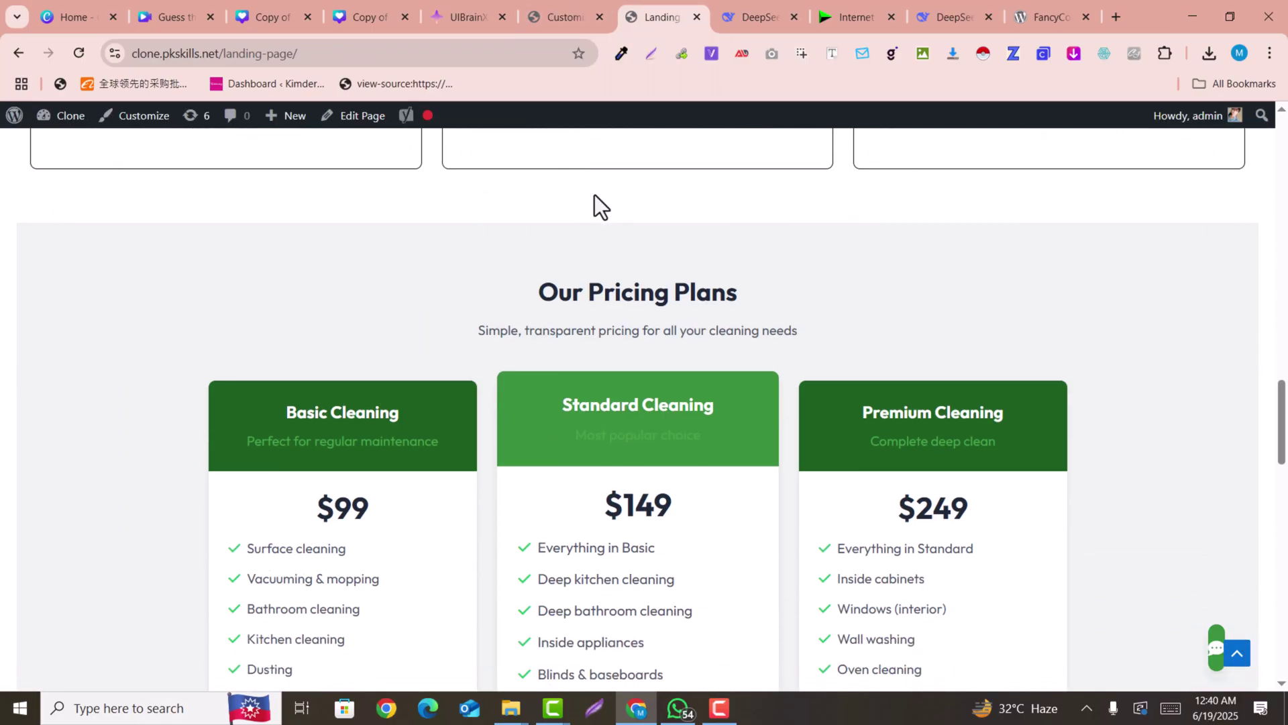
scroll(594, 194, down, 15)
scroll(560, 329, up, 20)
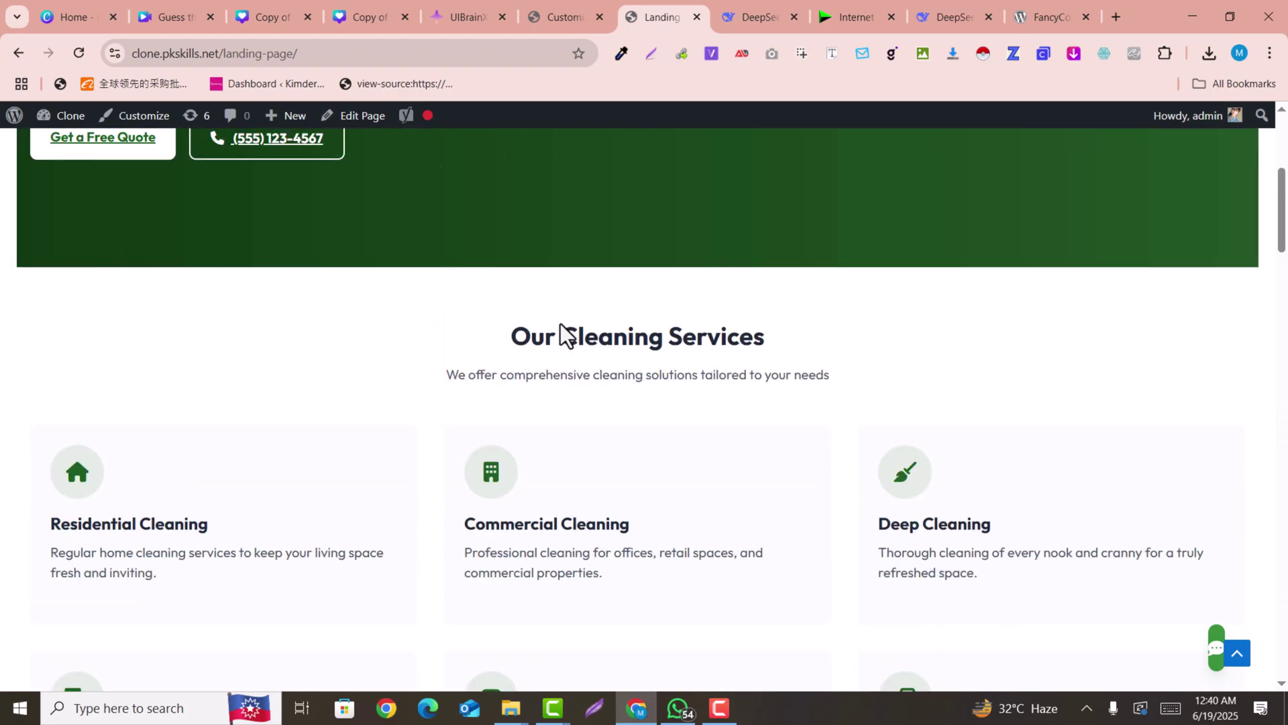
scroll(560, 325, up, 5)
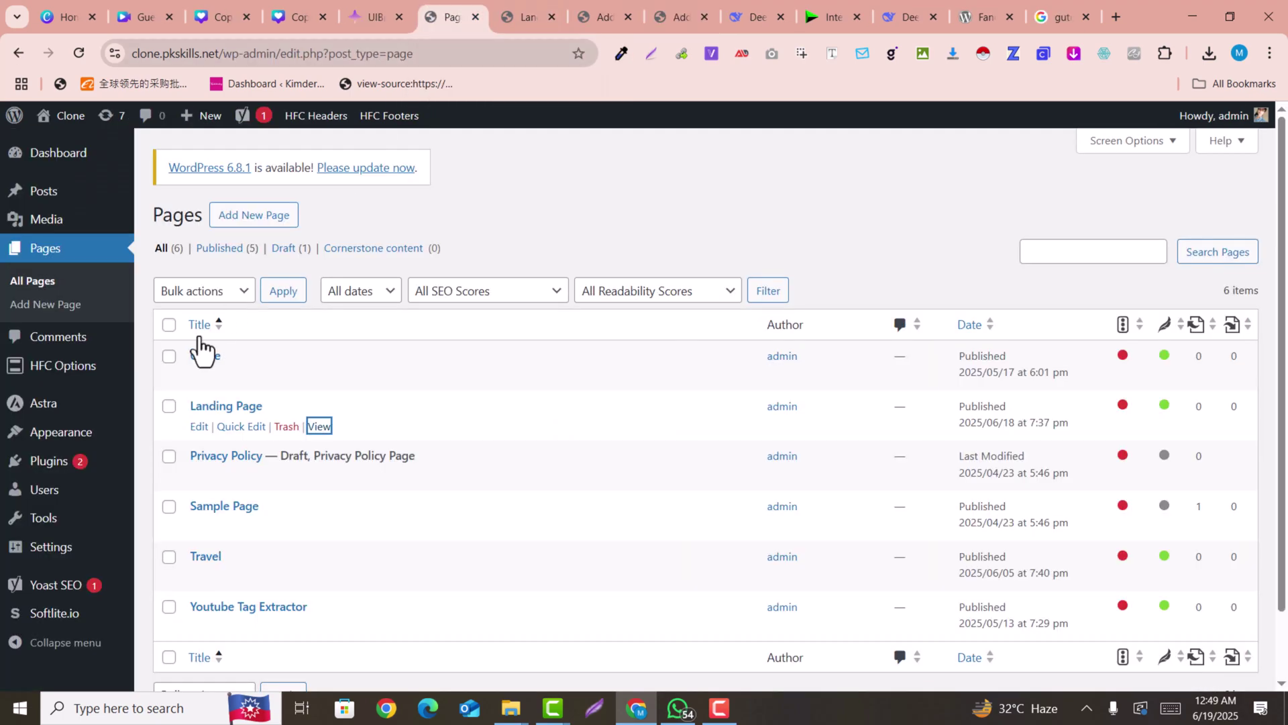
- Open the theme customizer from the WordPress dashboard and examine the Header Builder's elements and layout rows
mouse_move(41, 413)
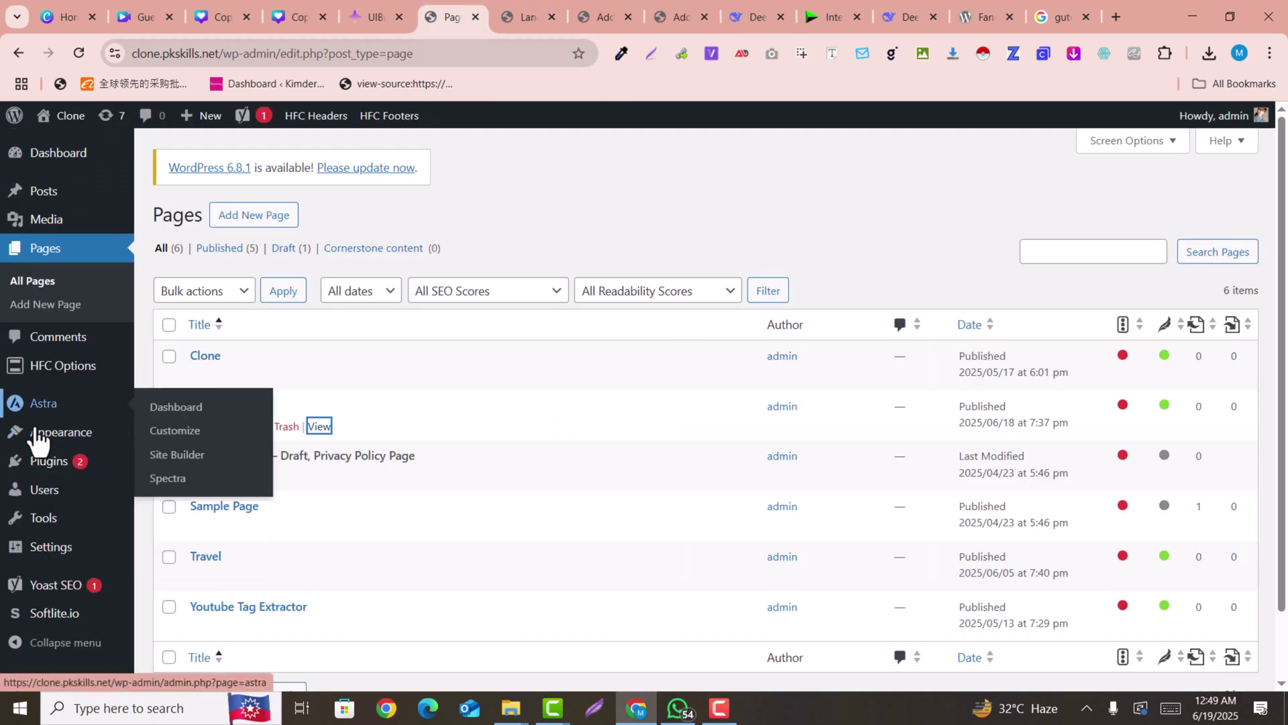
mouse_move(37, 437)
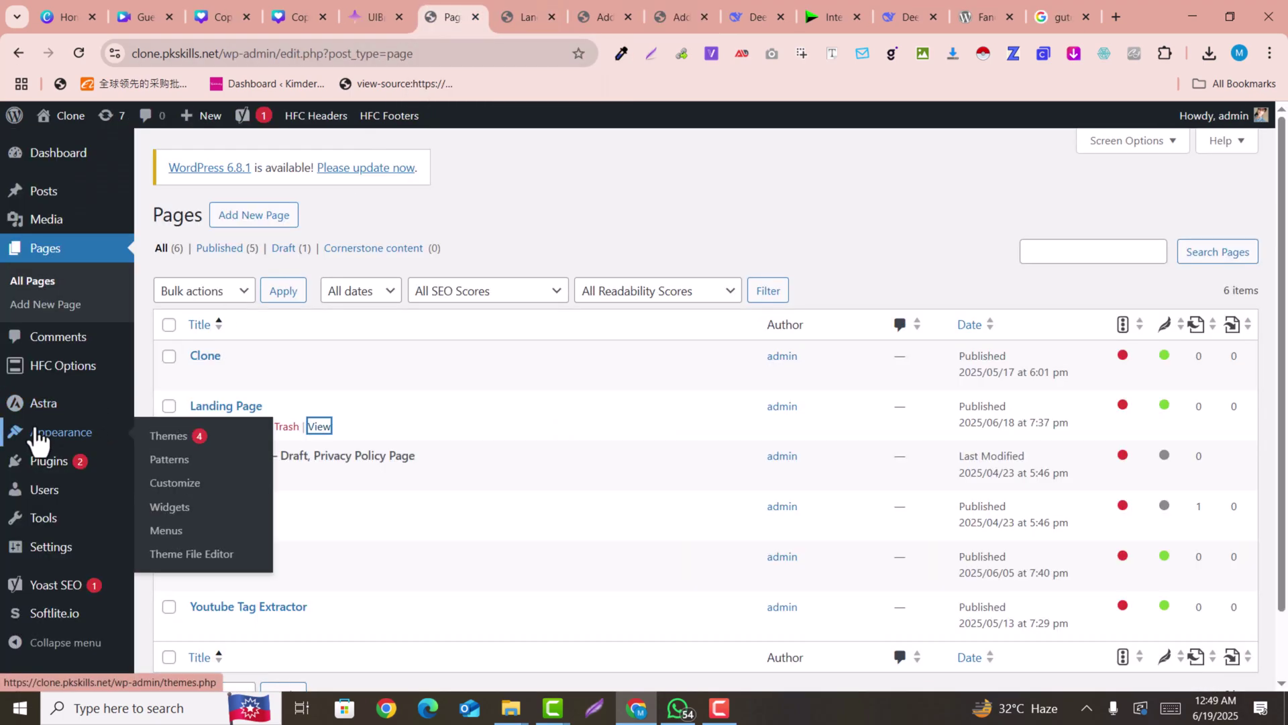
click(175, 484)
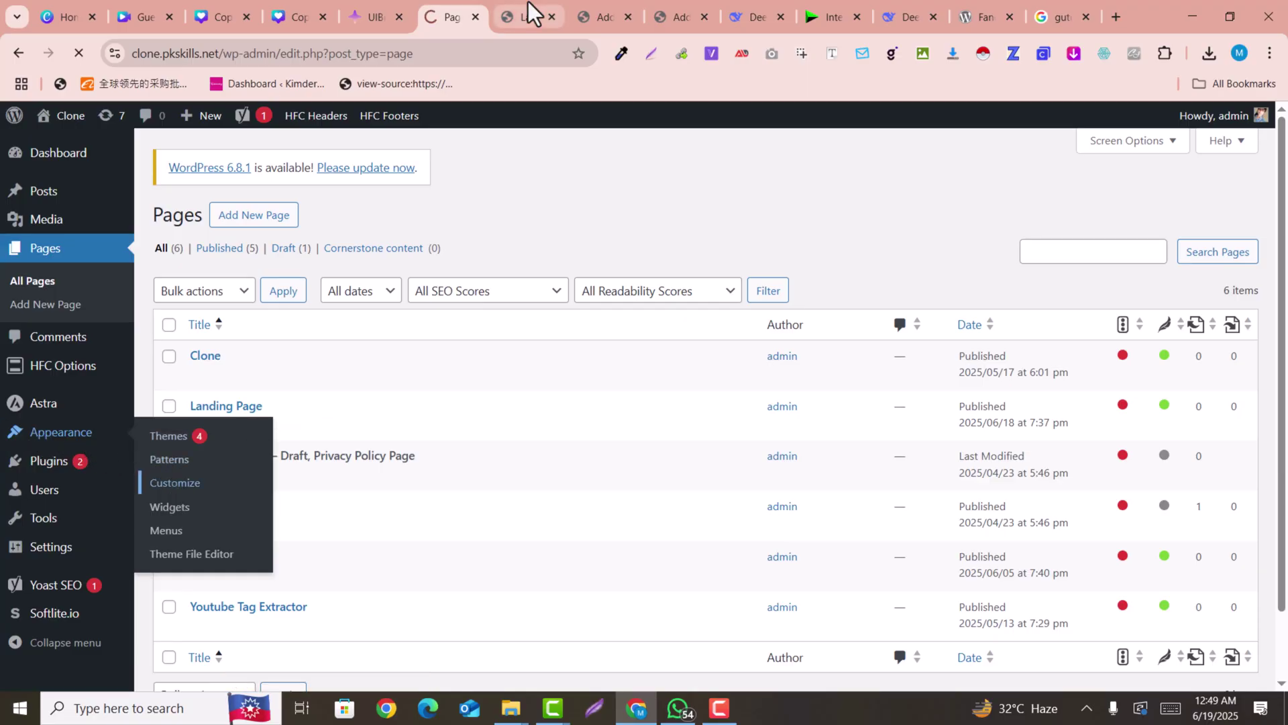
click(528, 2)
click(433, 1)
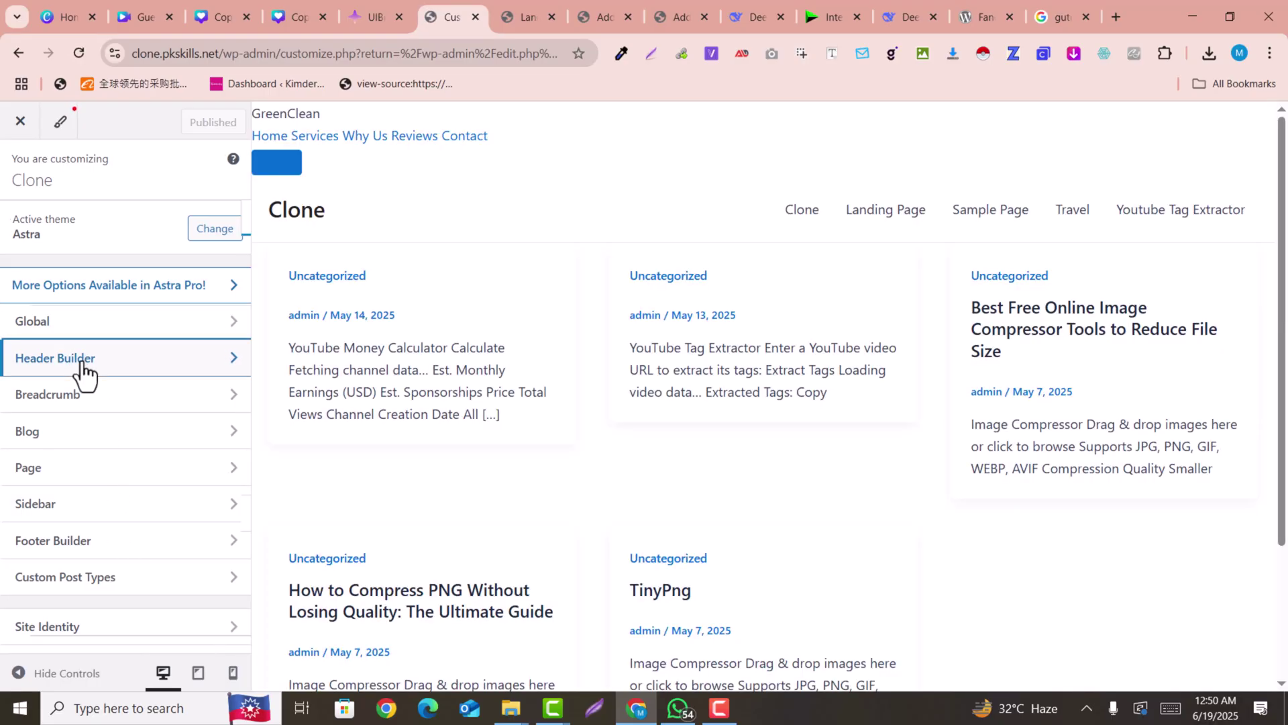
click(82, 371)
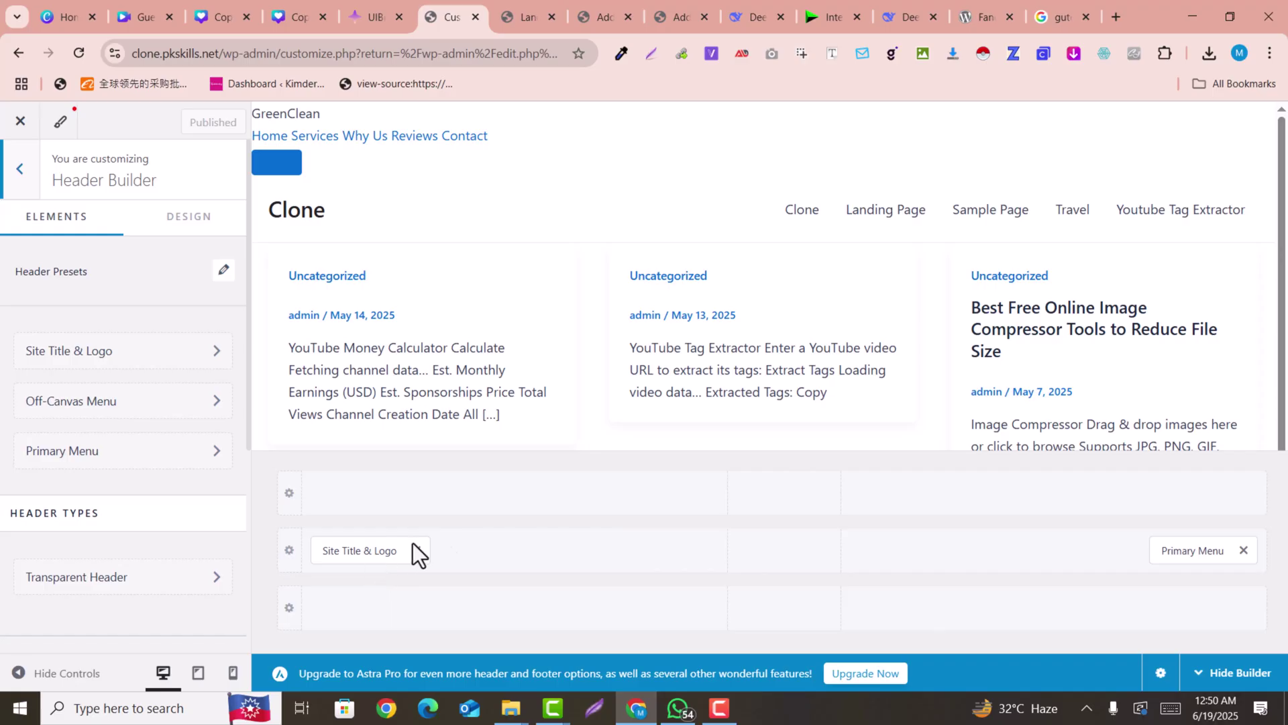
scroll(83, 470, down, 1)
scroll(79, 473, down, 2)
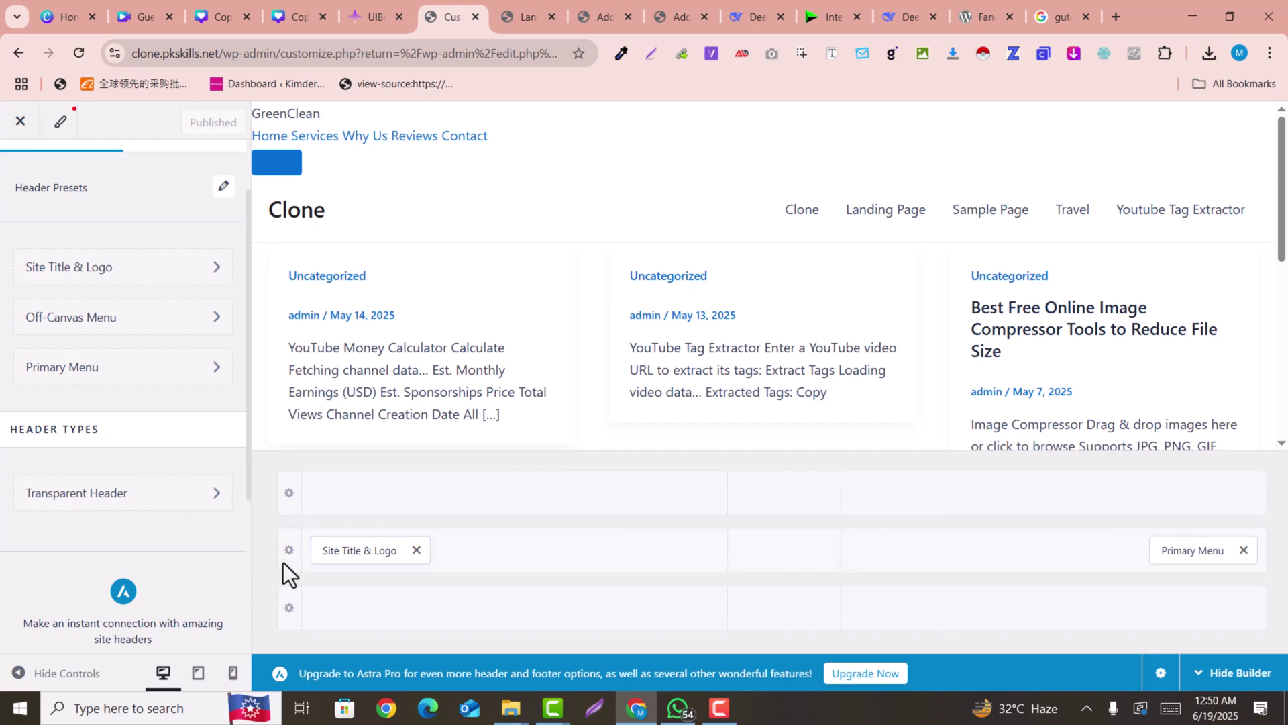
scroll(81, 276, up, 2)
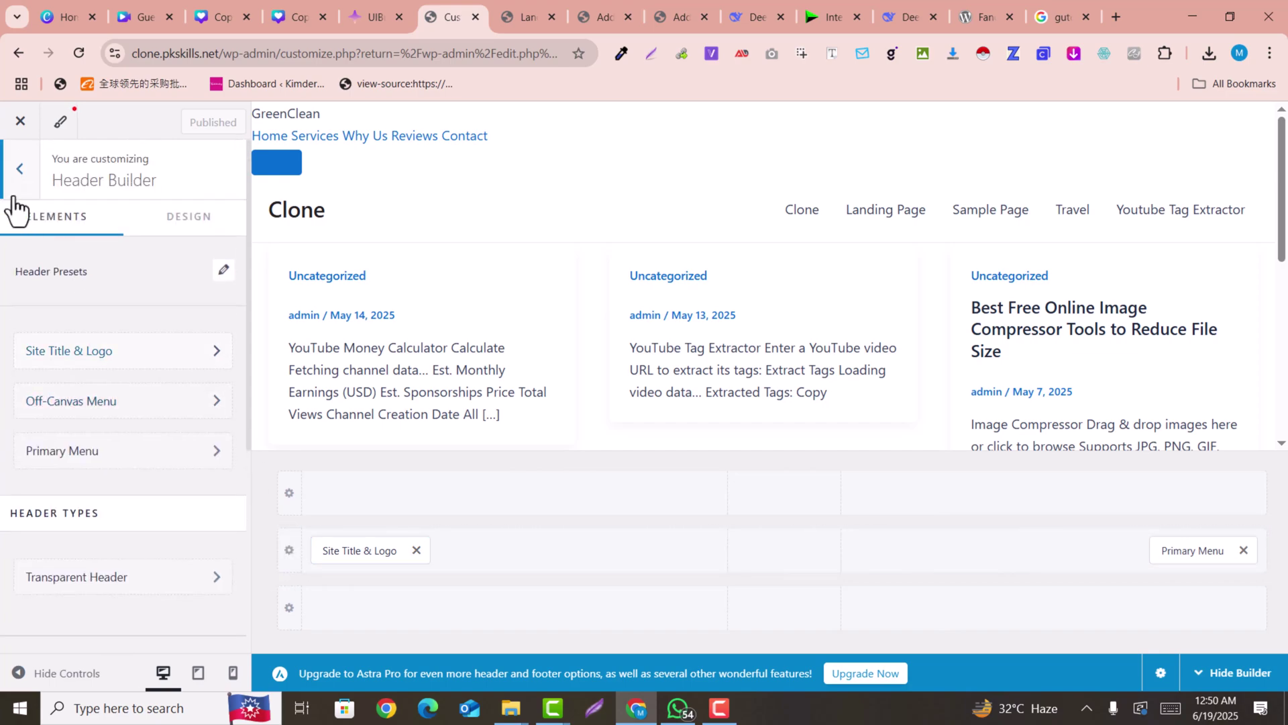
- Examine the Footer Builder and the elements available for the first column of its middle row, then return to the customizer overview
click(20, 169)
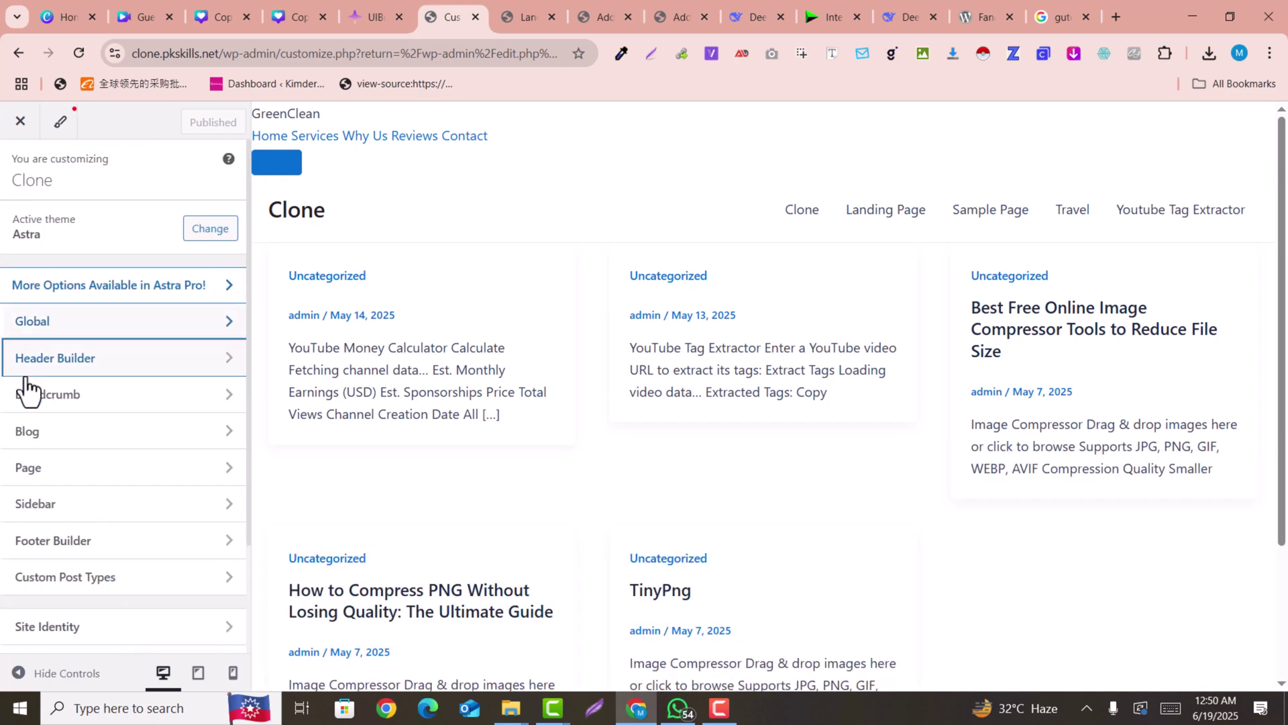
click(50, 542)
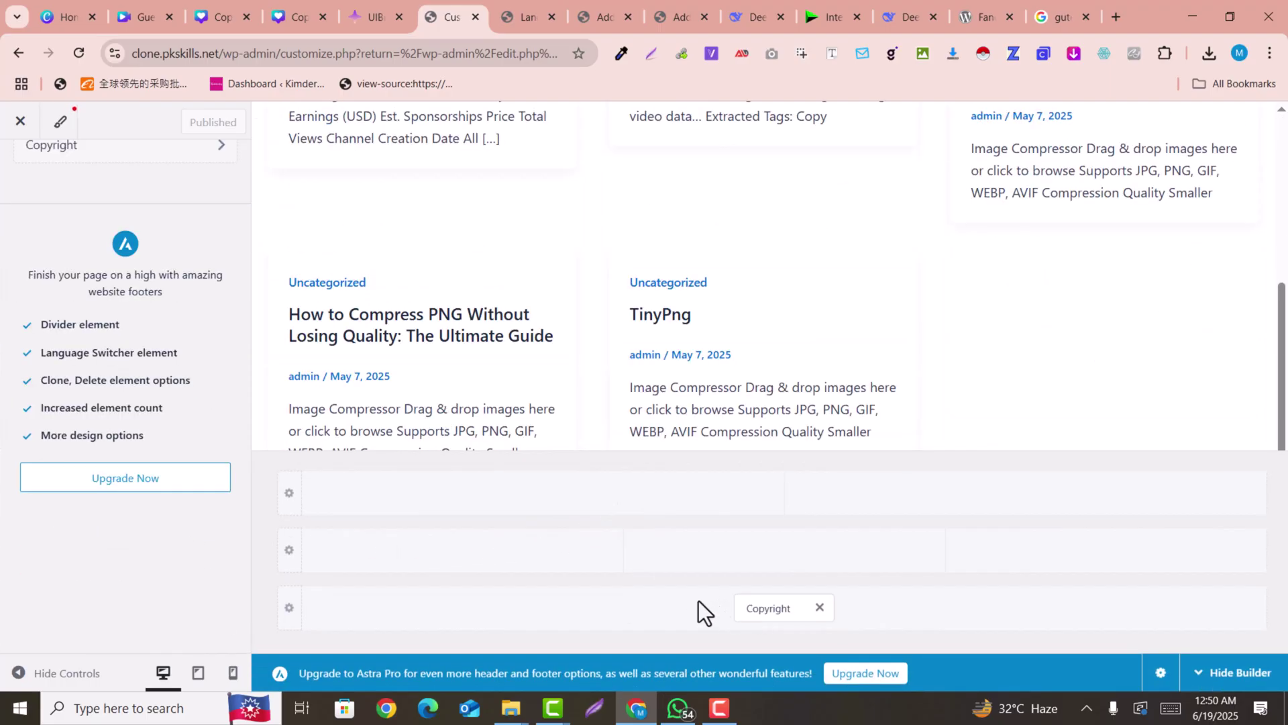
click(384, 554)
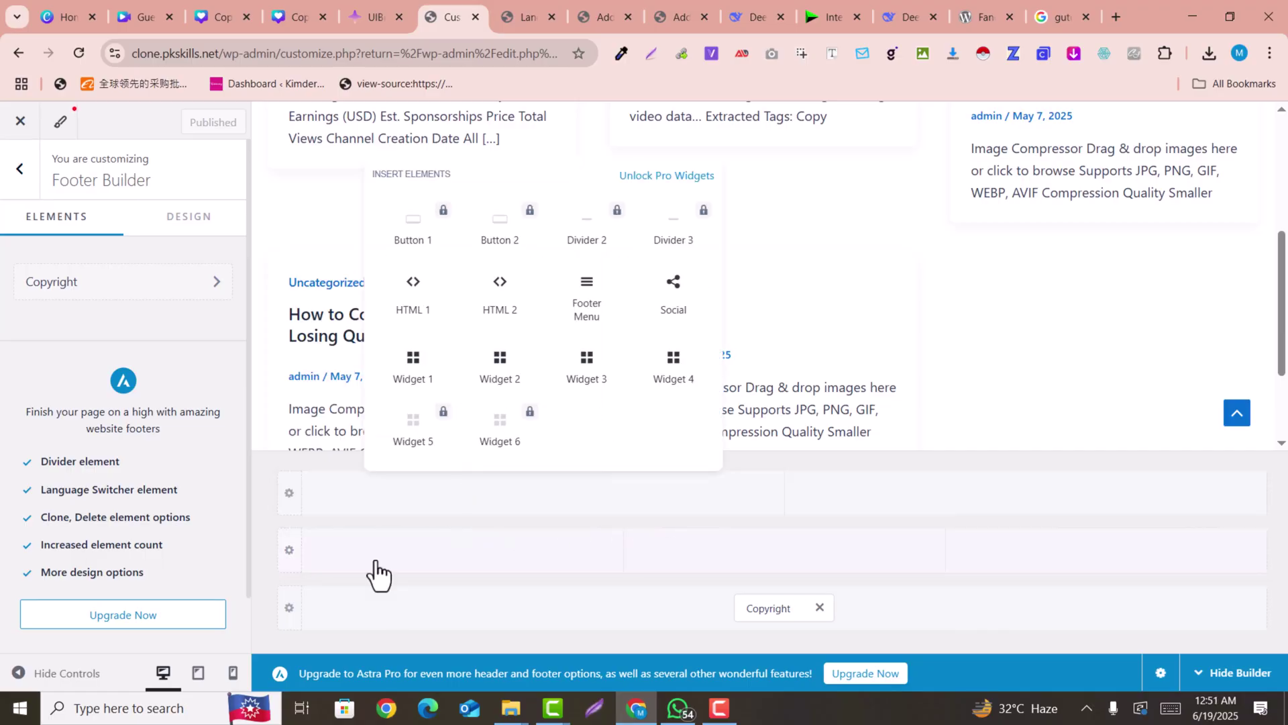
click(20, 169)
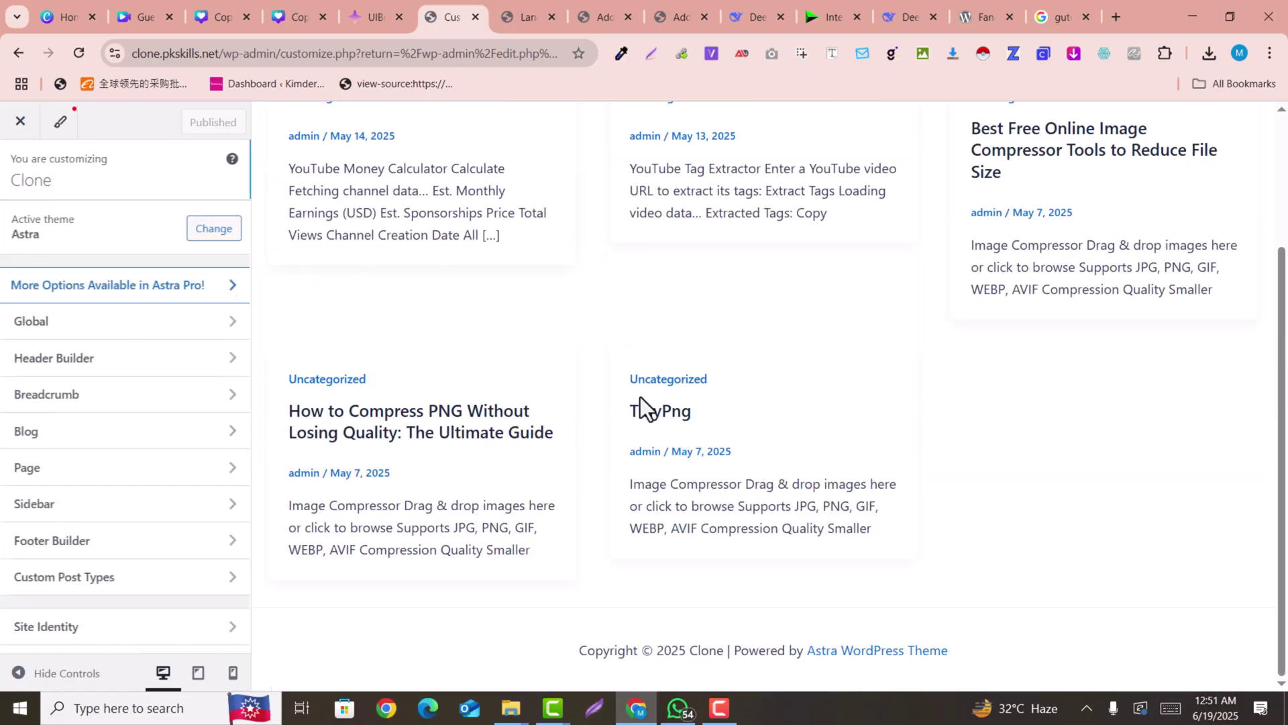
scroll(642, 435, up, 3)
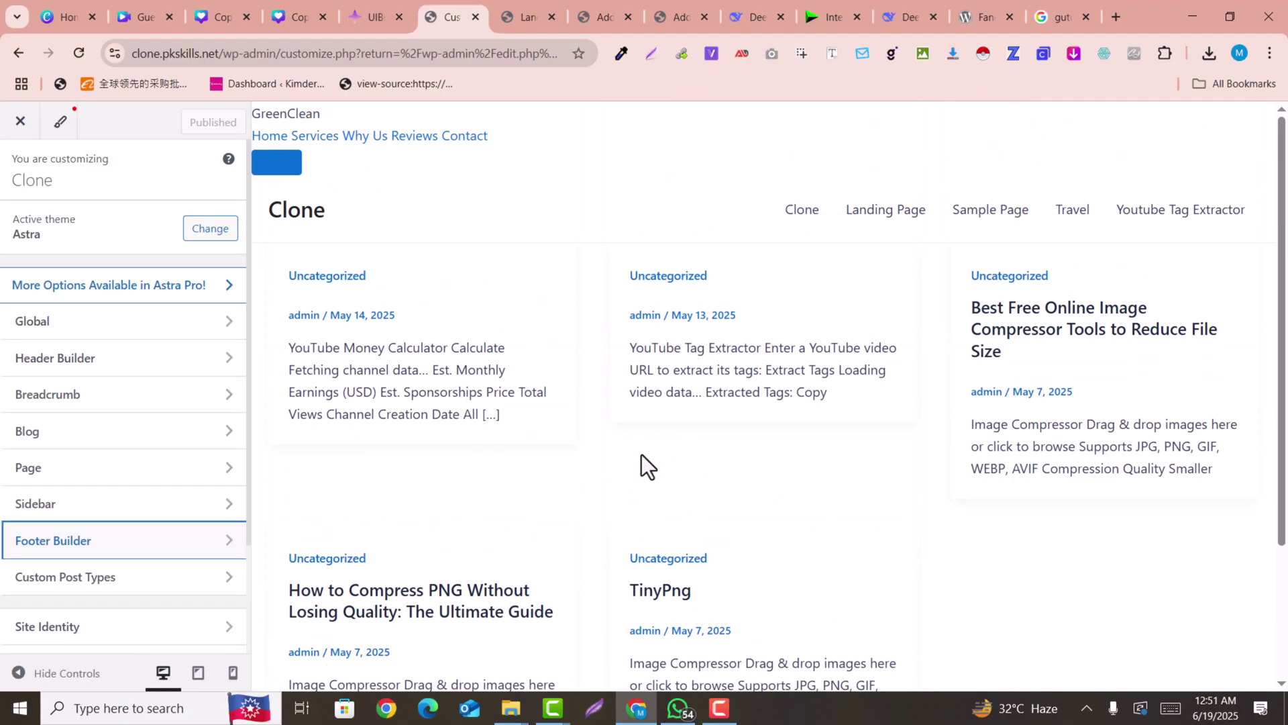
- Review the live Landing Page from the hero section down to the Frequently Asked Questions
click(525, 4)
scroll(1281, 204, down, 1)
scroll(1285, 195, down, 3)
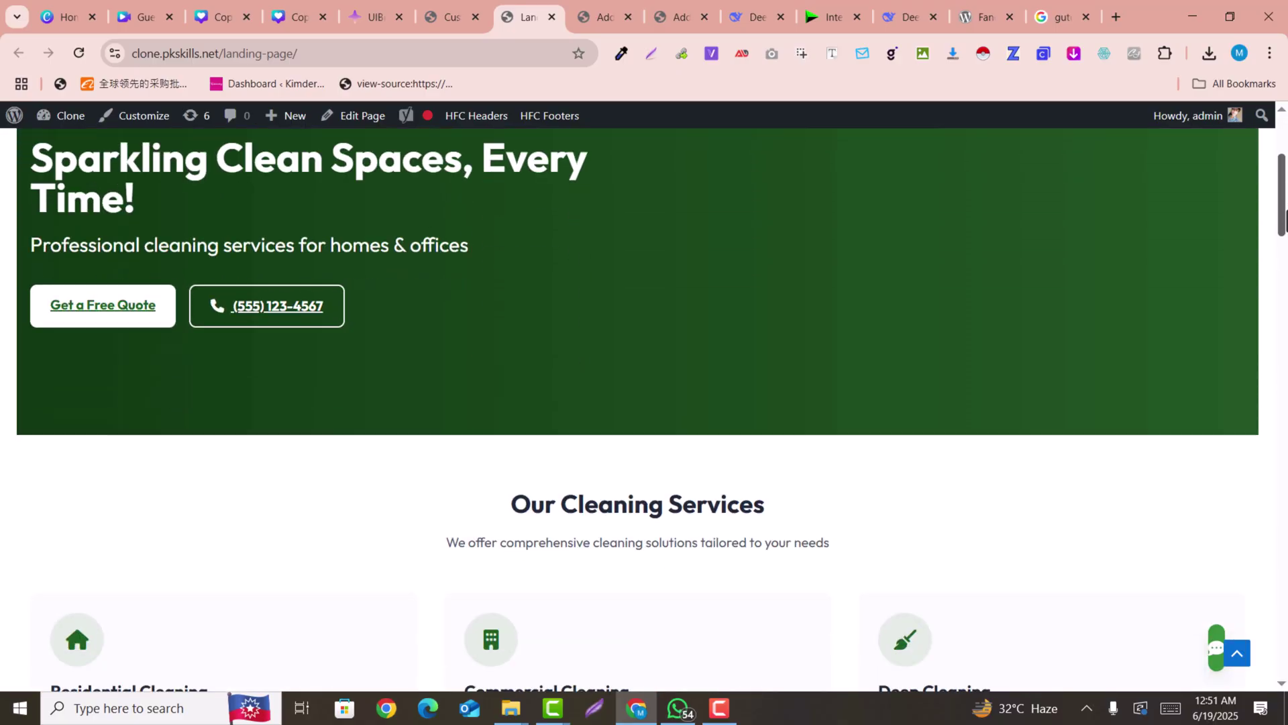
scroll(1286, 200, up, 2)
drag(1285, 196, 1284, 543)
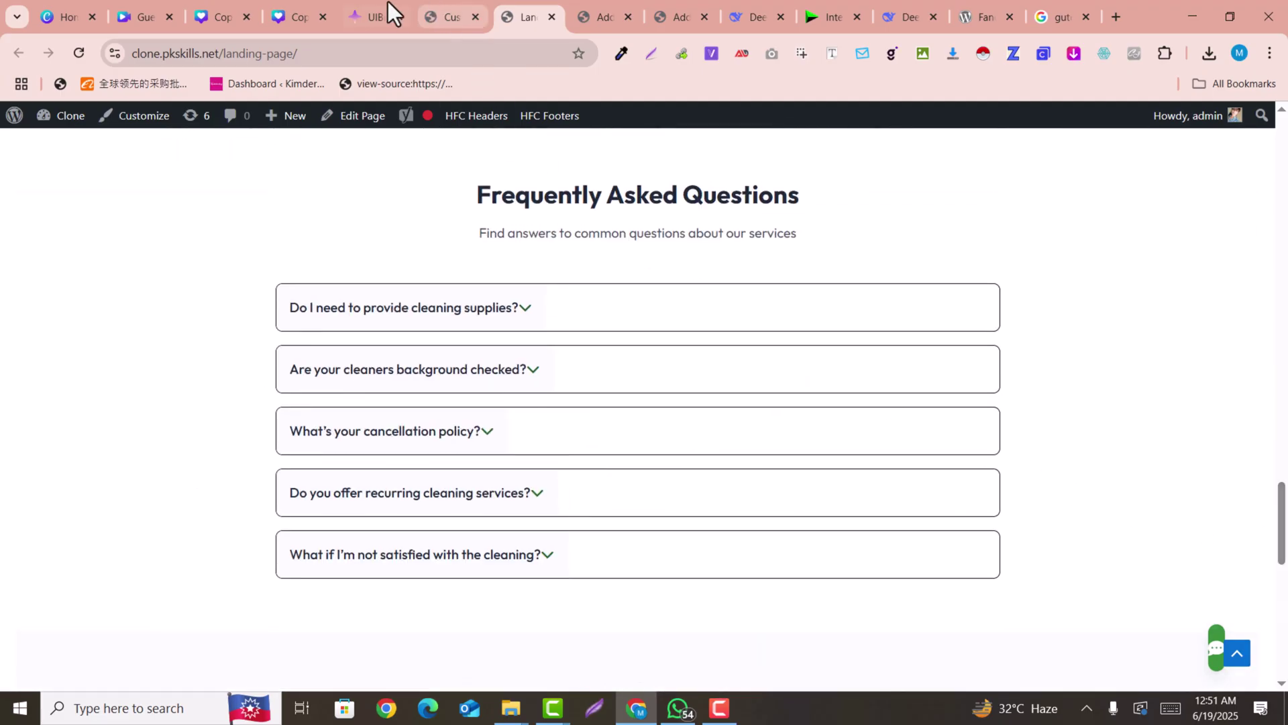
- Switch to UIBrainX, dismiss the Gutenberg export dialog, and look at the options for adding another page to the project
click(364, 3)
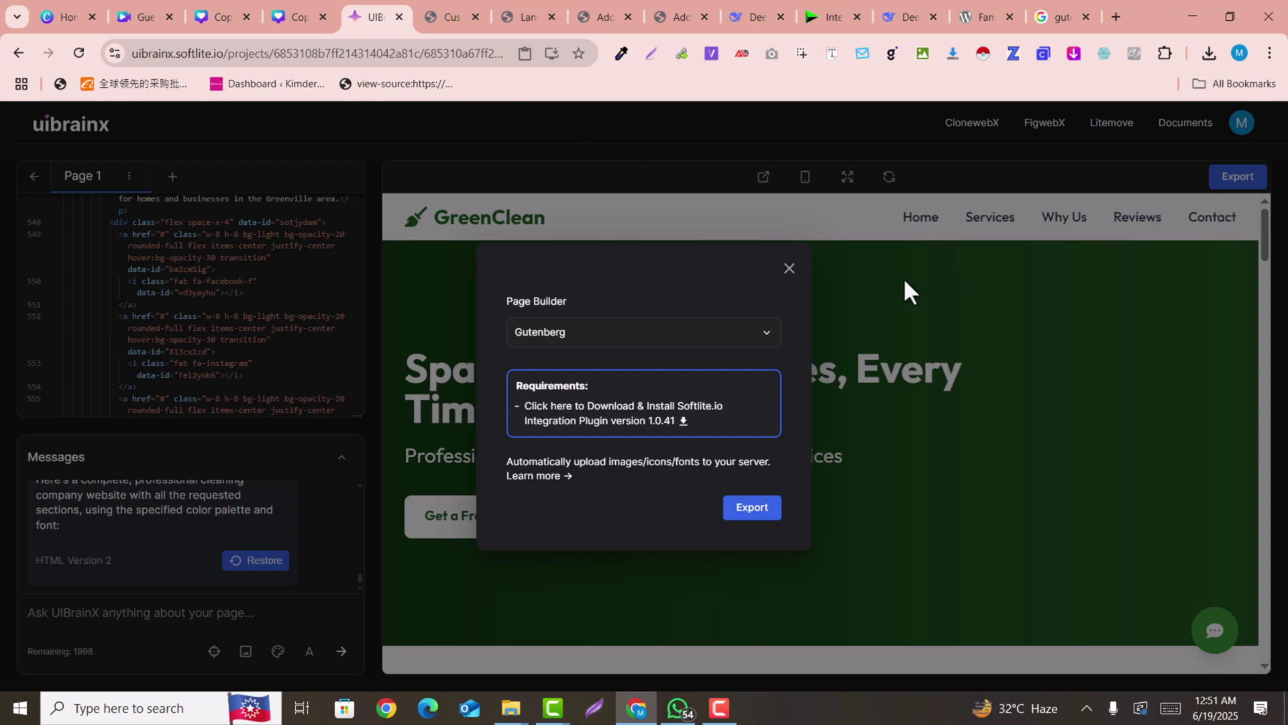
click(788, 269)
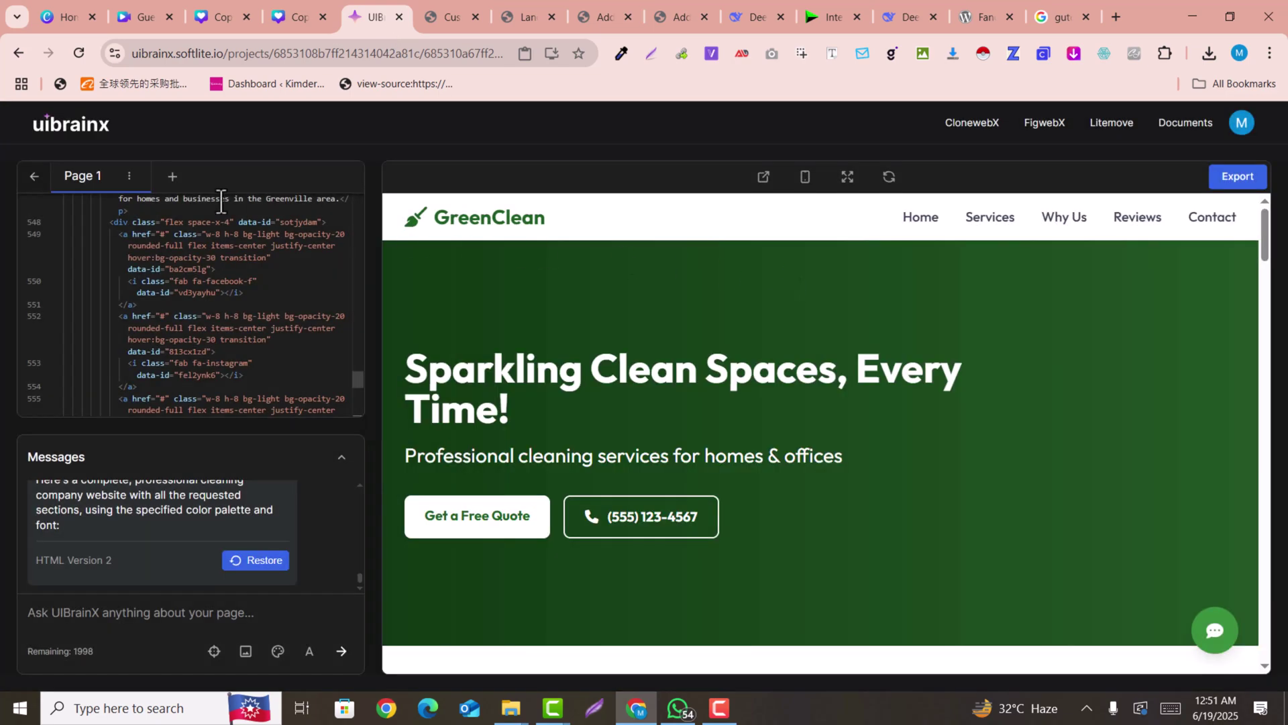
click(172, 179)
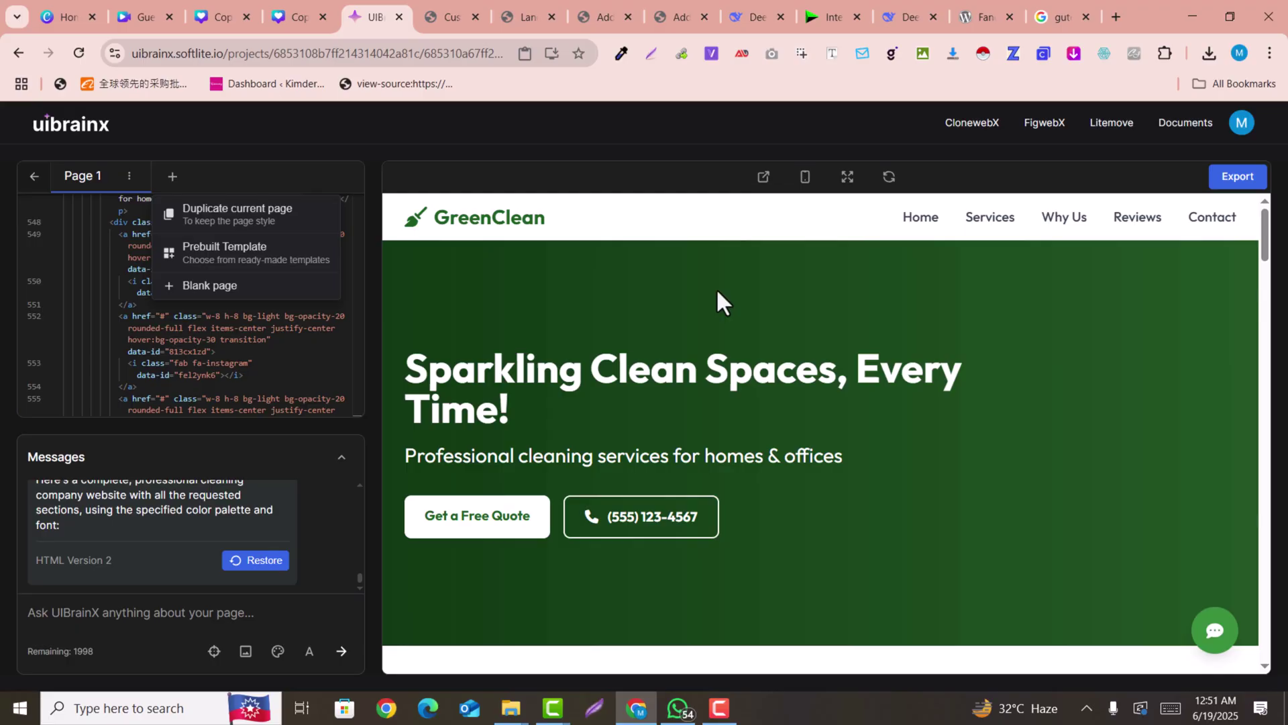
mouse_move(1275, 259)
mouse_down()
mouse_move(1283, 480)
mouse_move(1268, 279)
mouse_move(1256, 443)
mouse_move(1273, 570)
mouse_move(1279, 295)
mouse_move(1266, 230)
mouse_move(1275, 664)
mouse_move(1284, 248)
mouse_up()
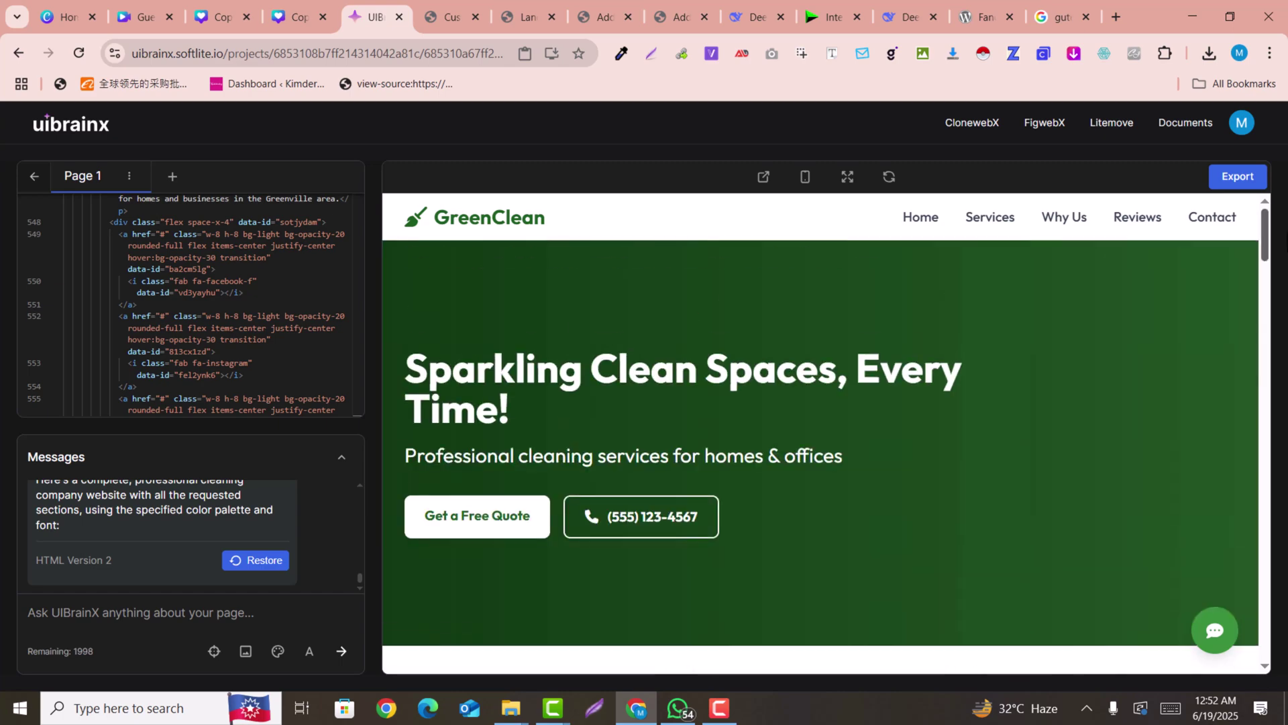